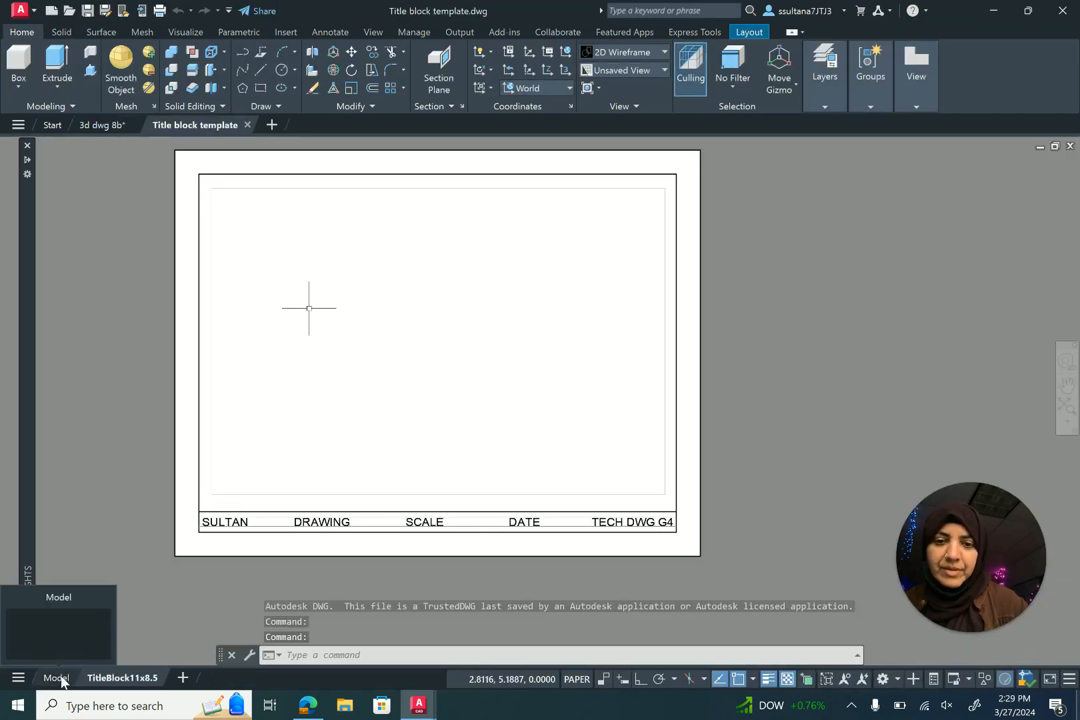
- Switch from the title block layout to model space and close the Activity Insights palette
left_click(61, 675)
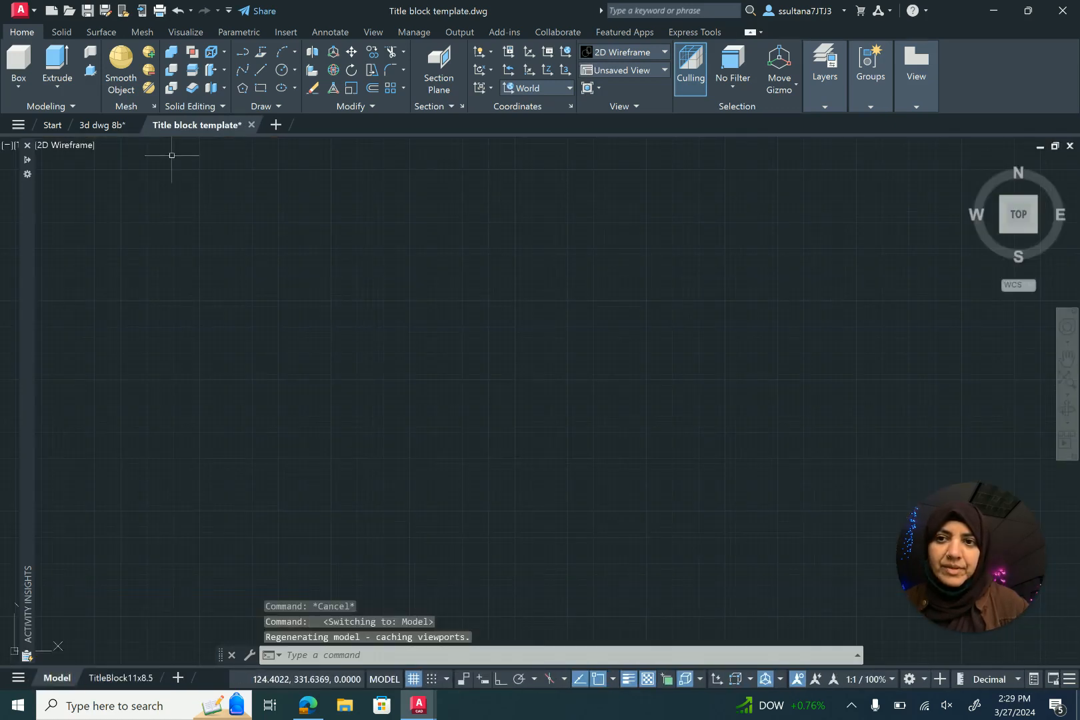
left_click(27, 144)
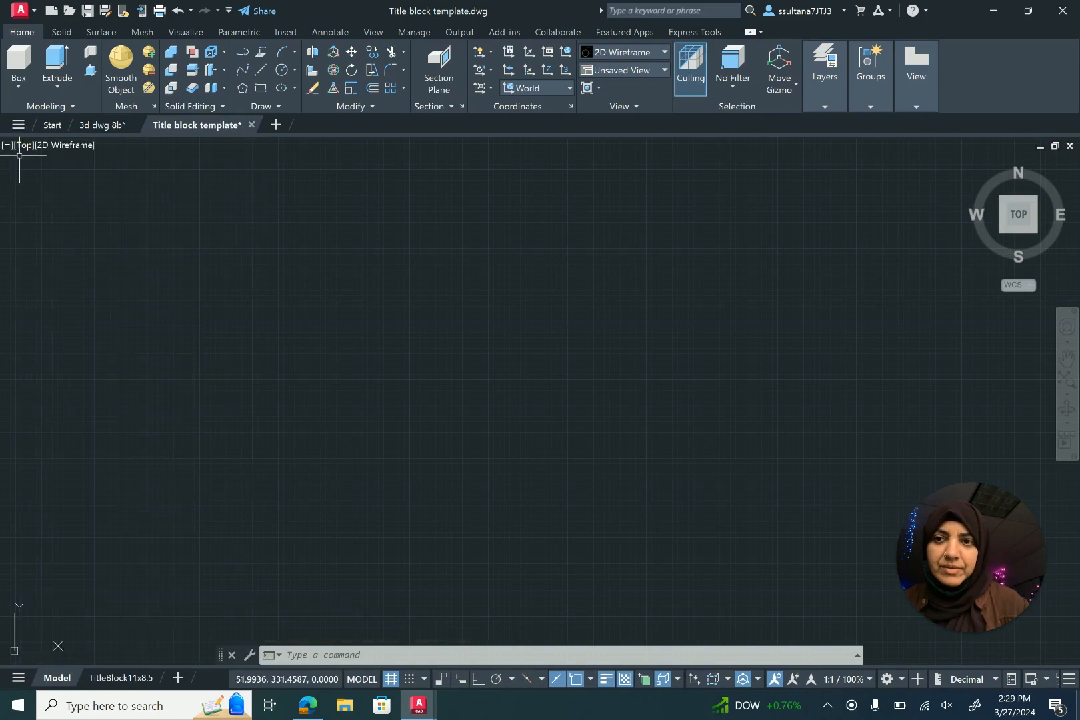
left_click(17, 90)
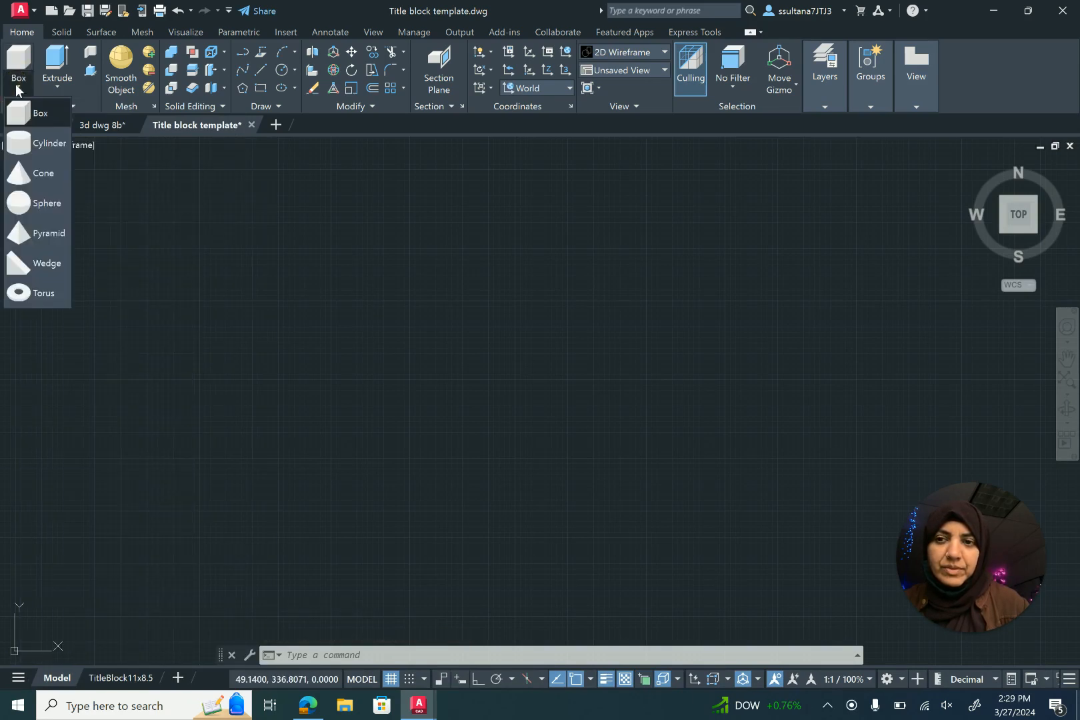
left_click(25, 203)
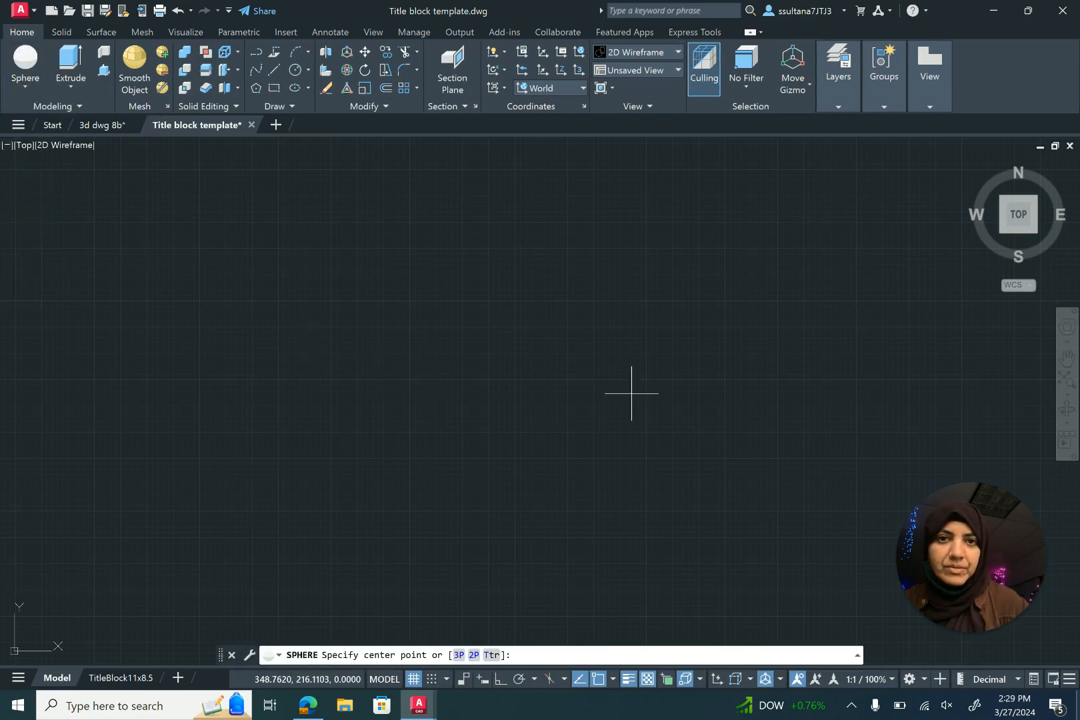
left_click(924, 679)
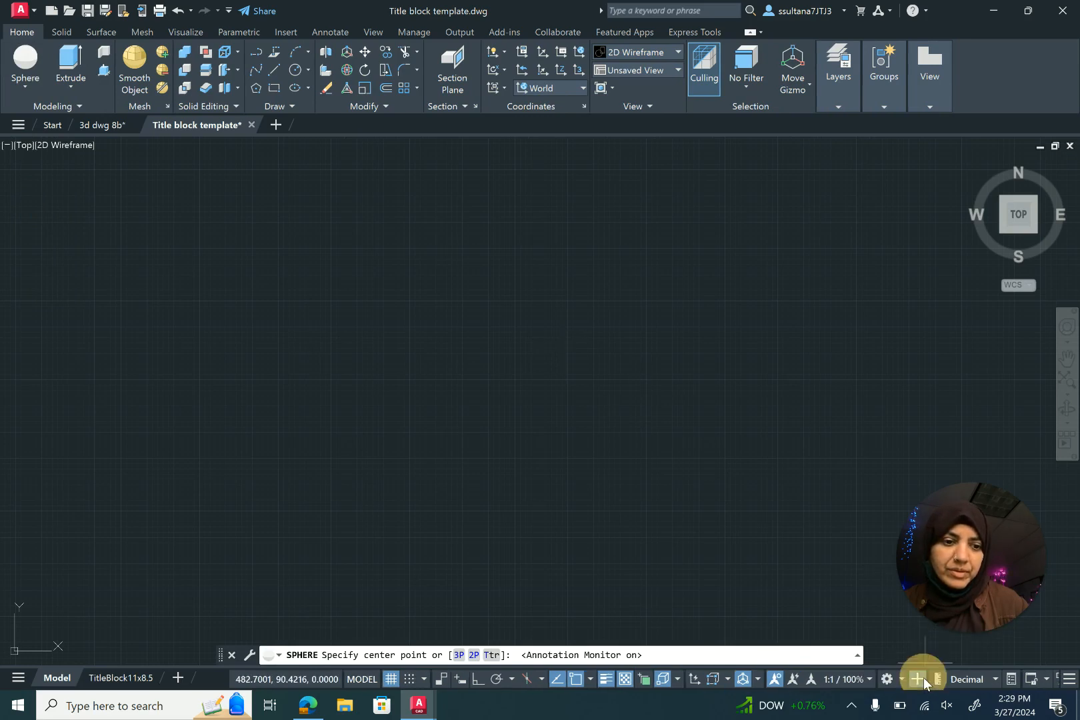
left_click(900, 678)
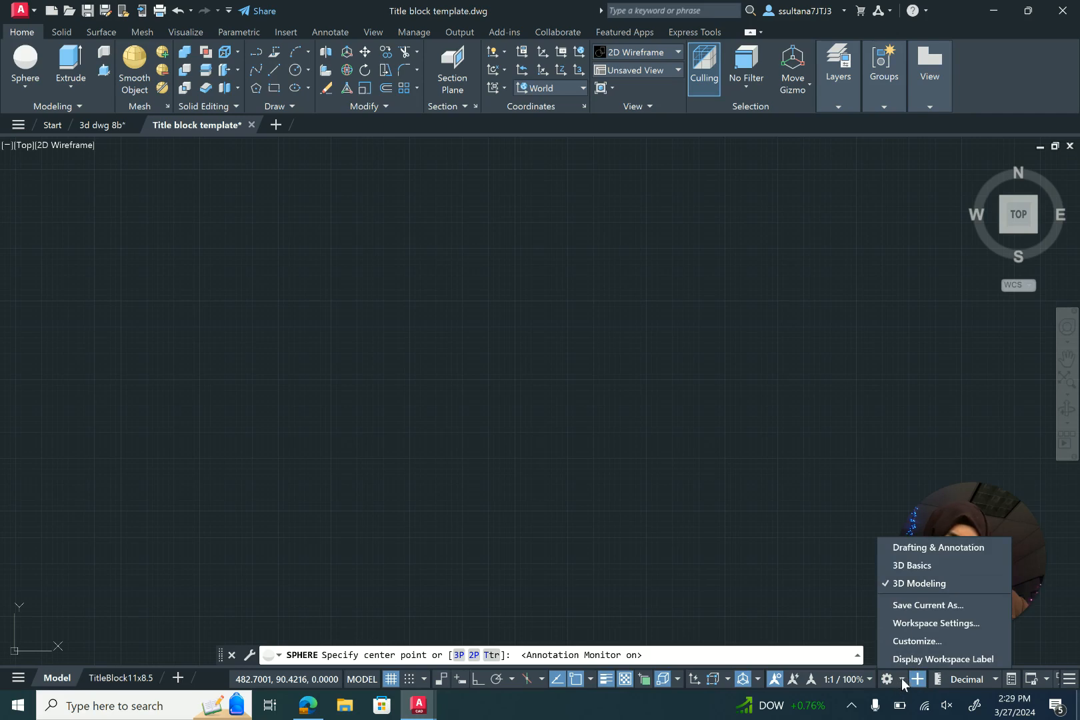
left_click(913, 550)
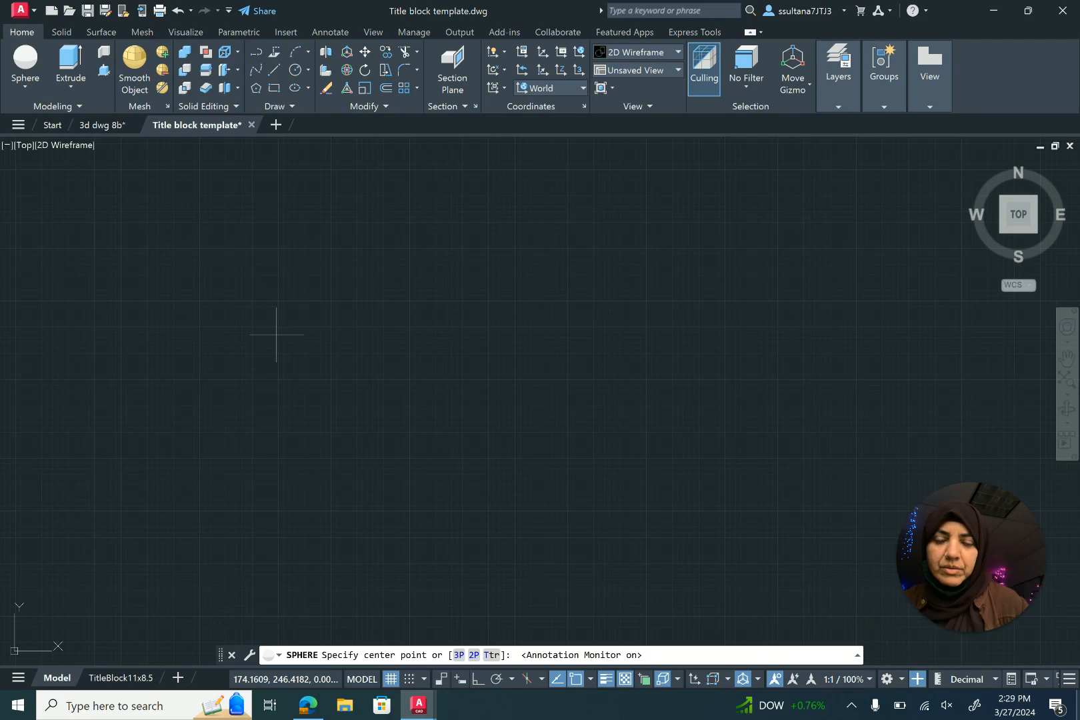
- Create a solid sphere with a radius of 6 in the middle of the empty model space
left_click(30, 87)
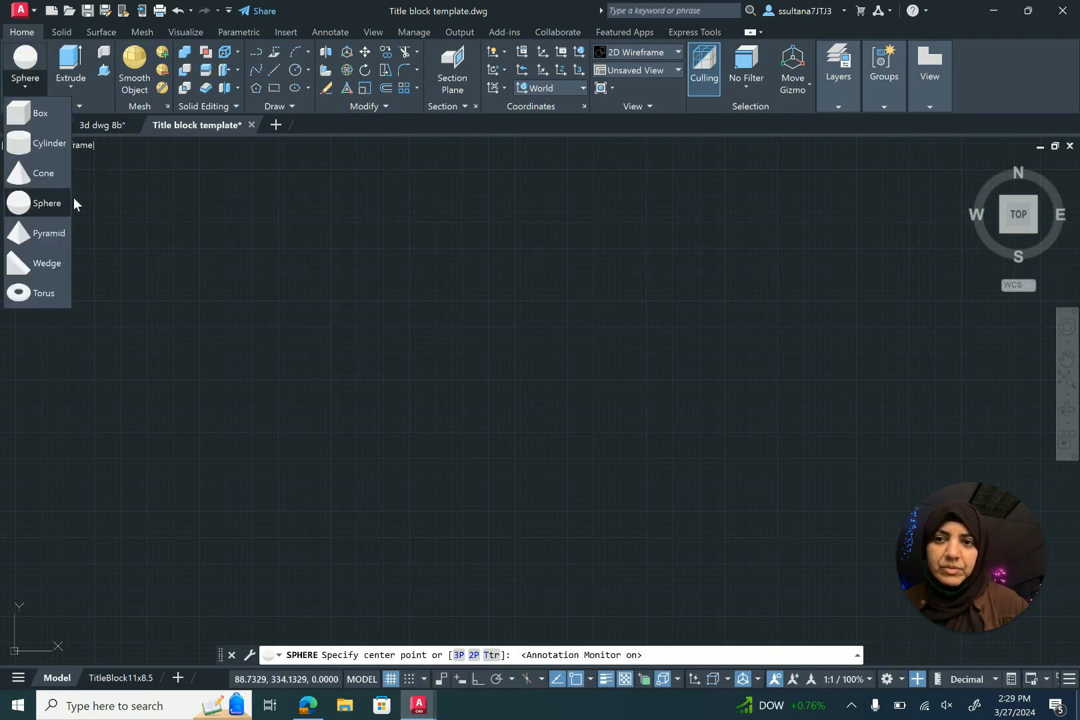
left_click(44, 200)
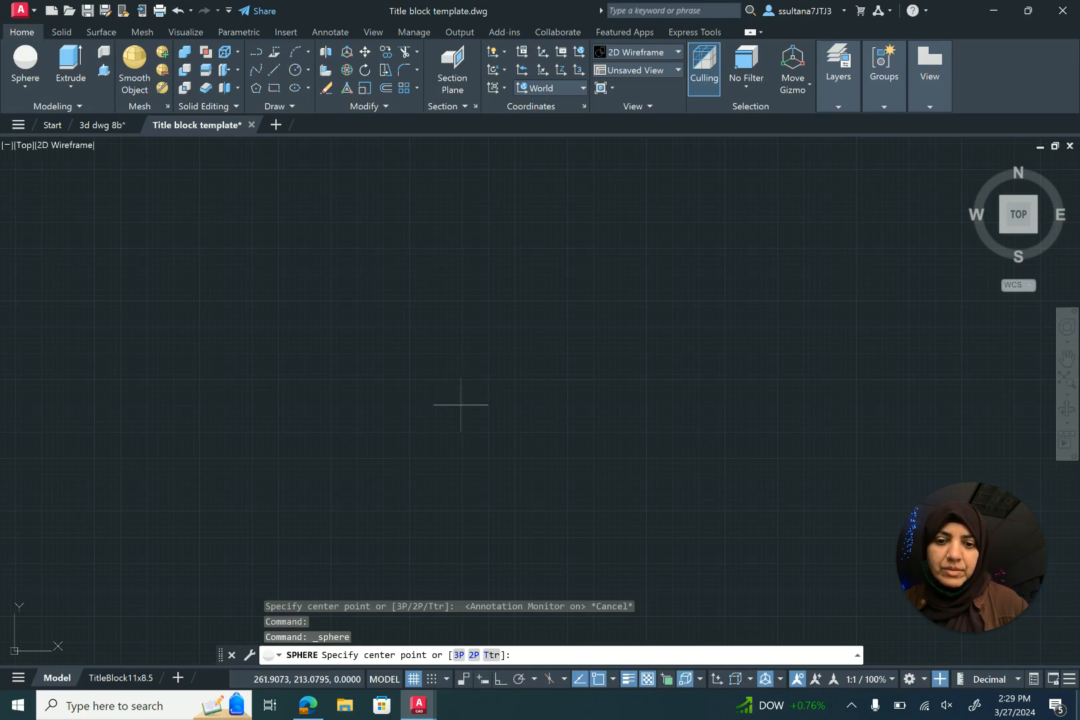
left_click(461, 405)
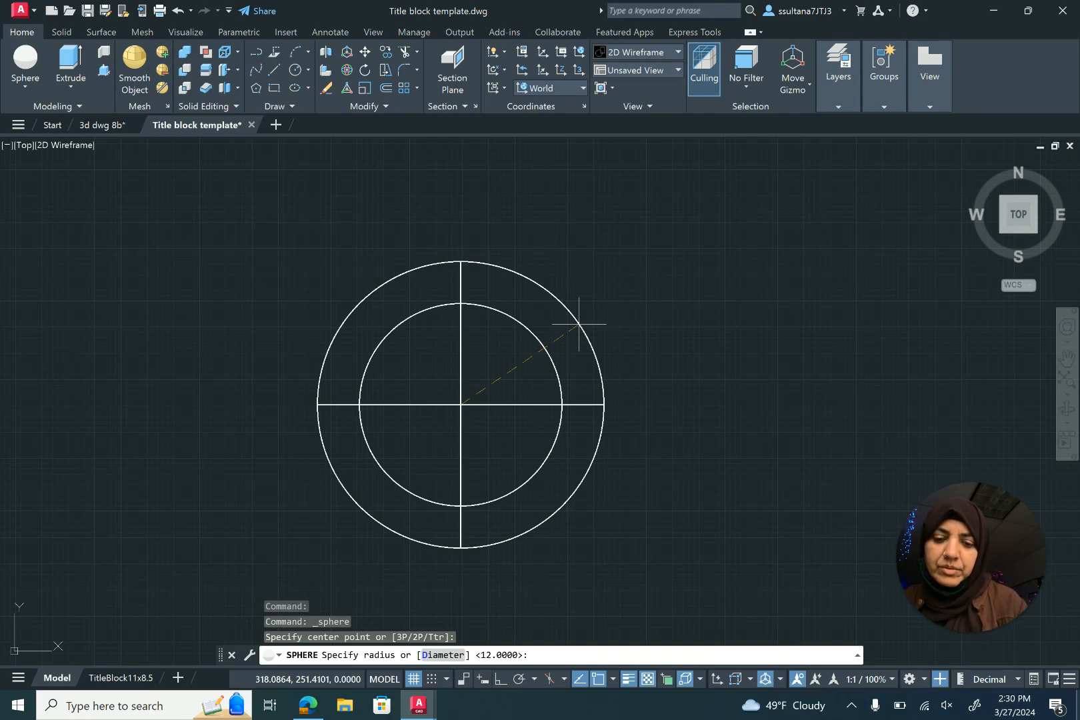
key("Return")
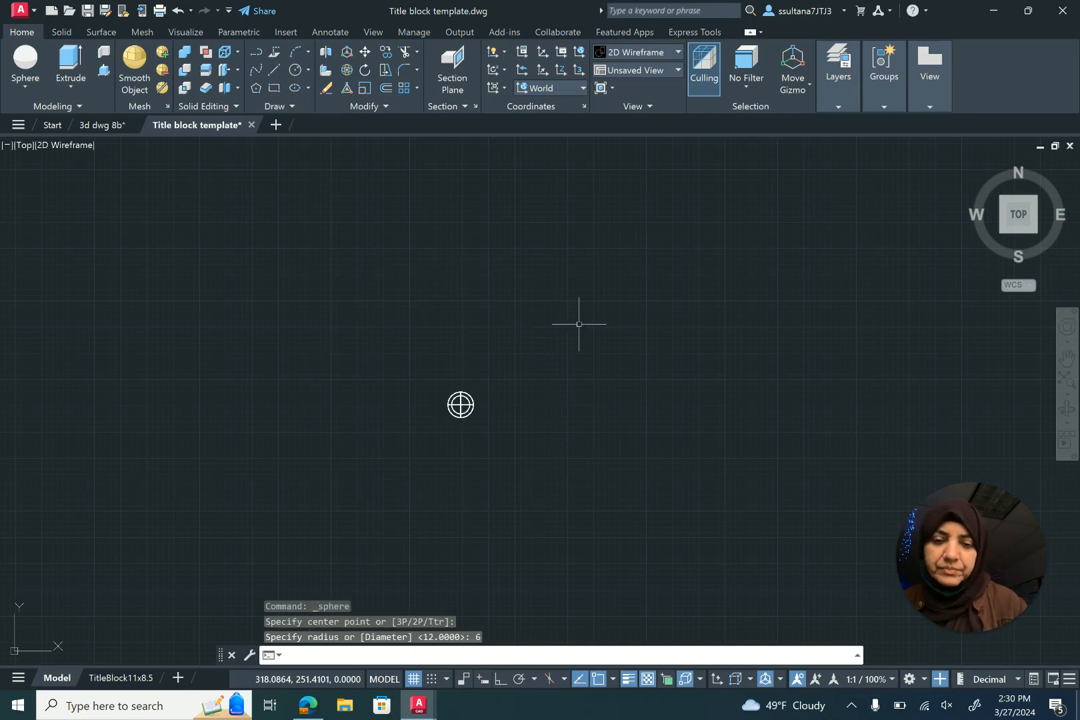
scroll(454, 418, "up", 8)
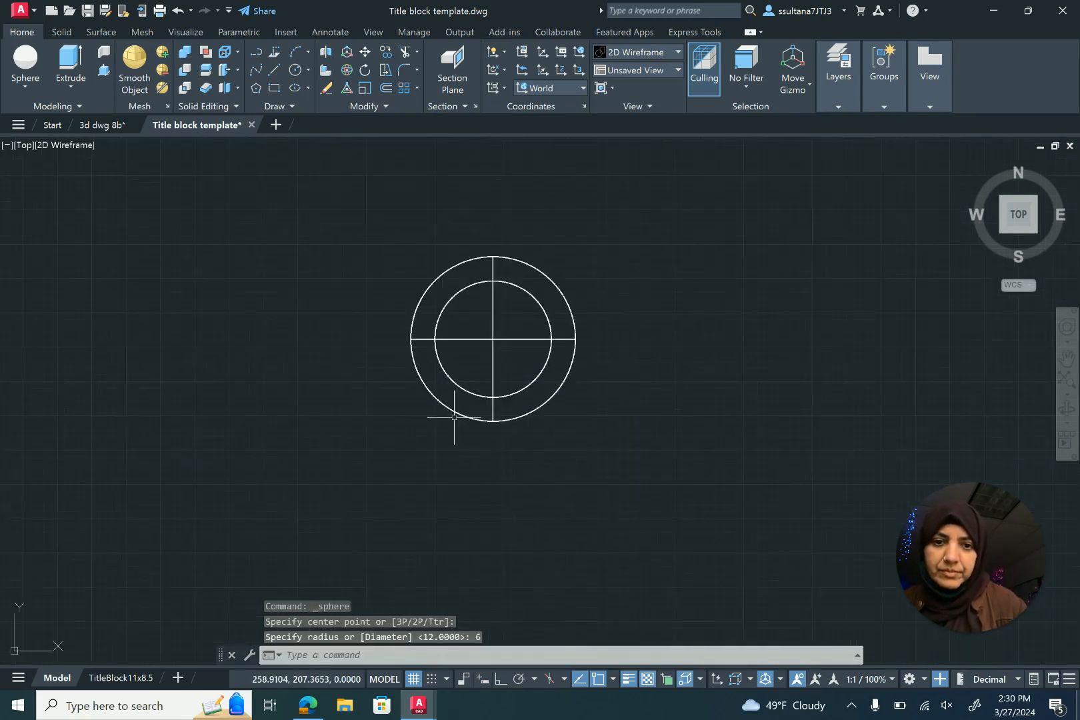
- Apply the Conceptual visual style and show the sphere in the home isometric view
left_click(677, 53)
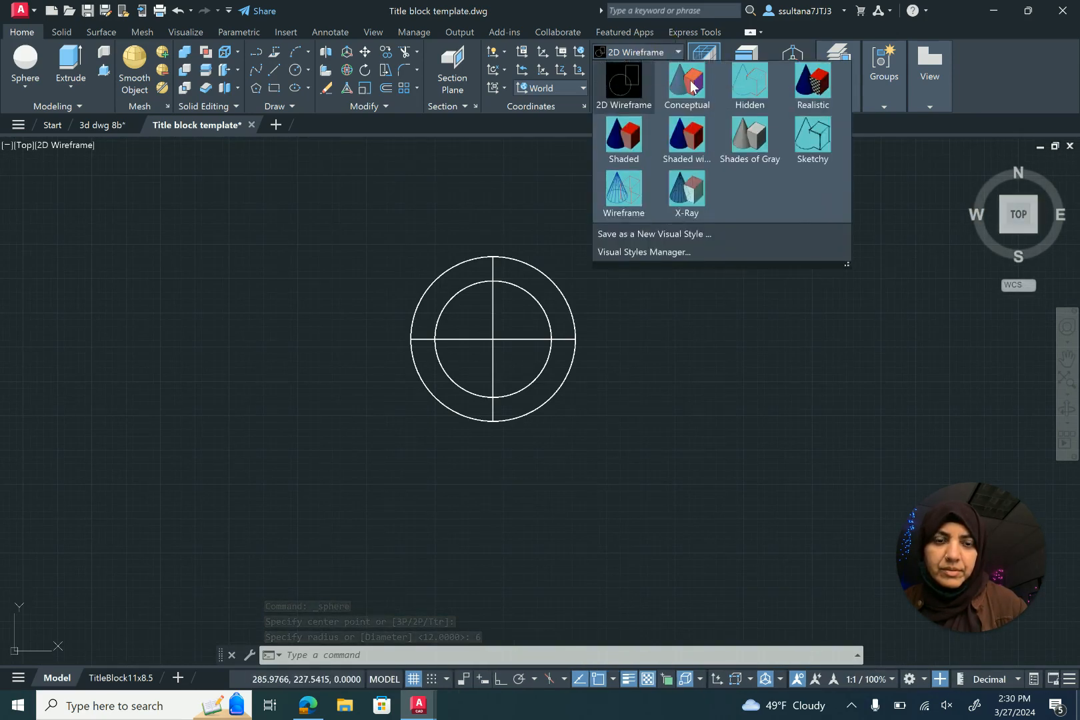
left_click(689, 83)
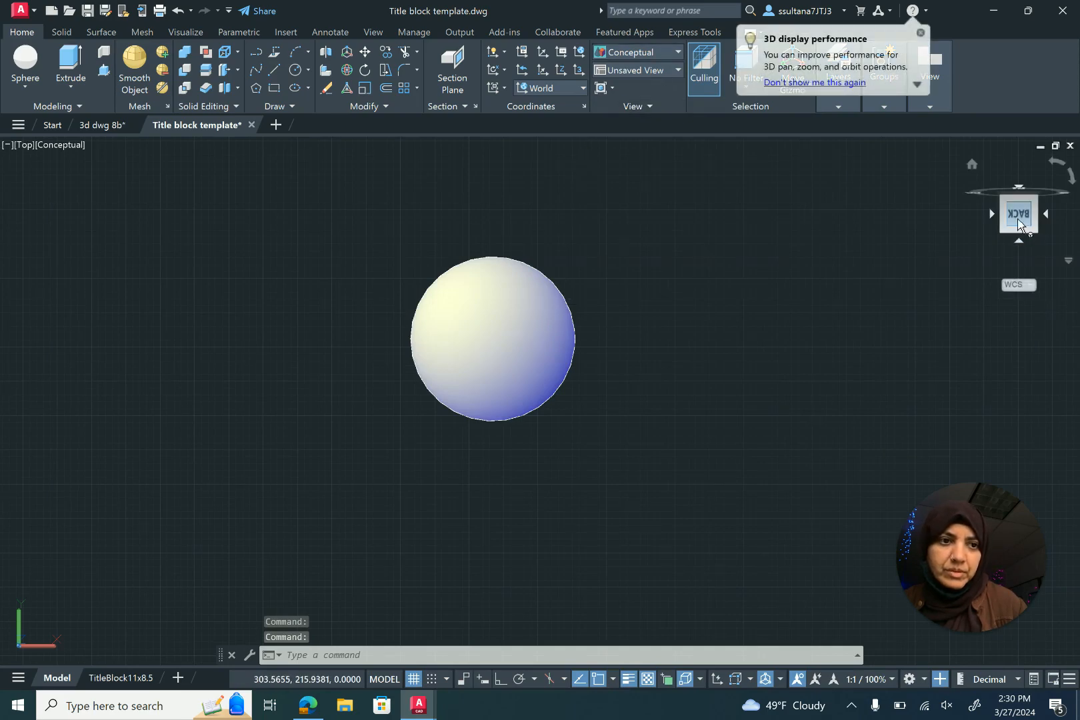
left_click(973, 165)
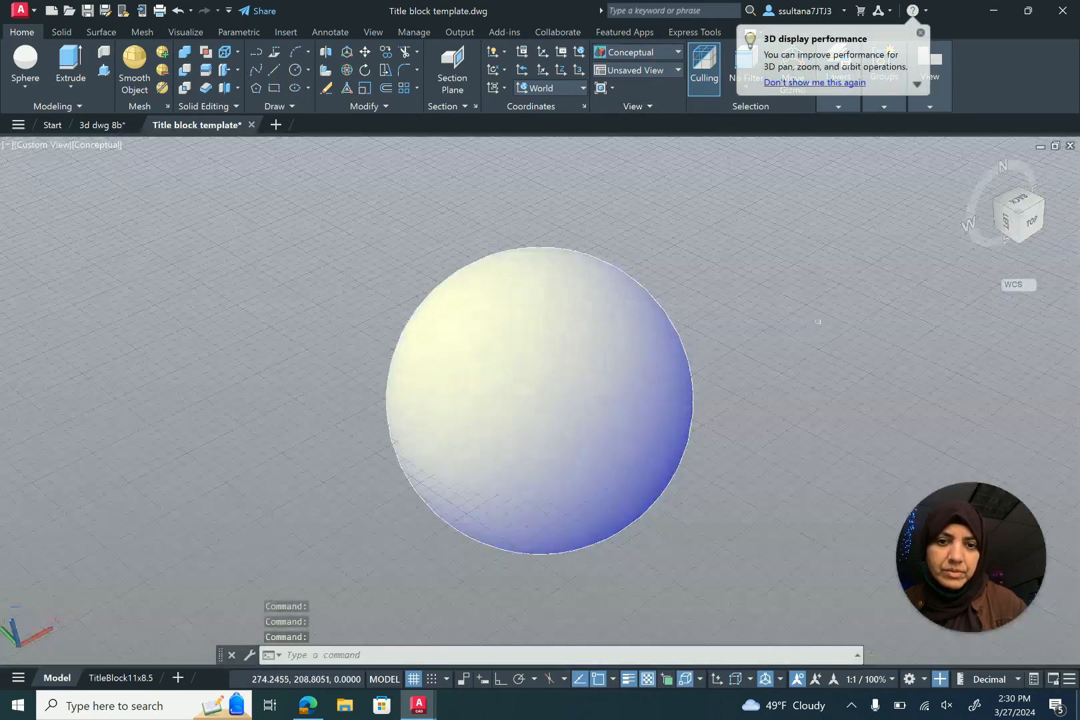
- Hide the viewport's navigation bar and show it again
left_click(10, 148)
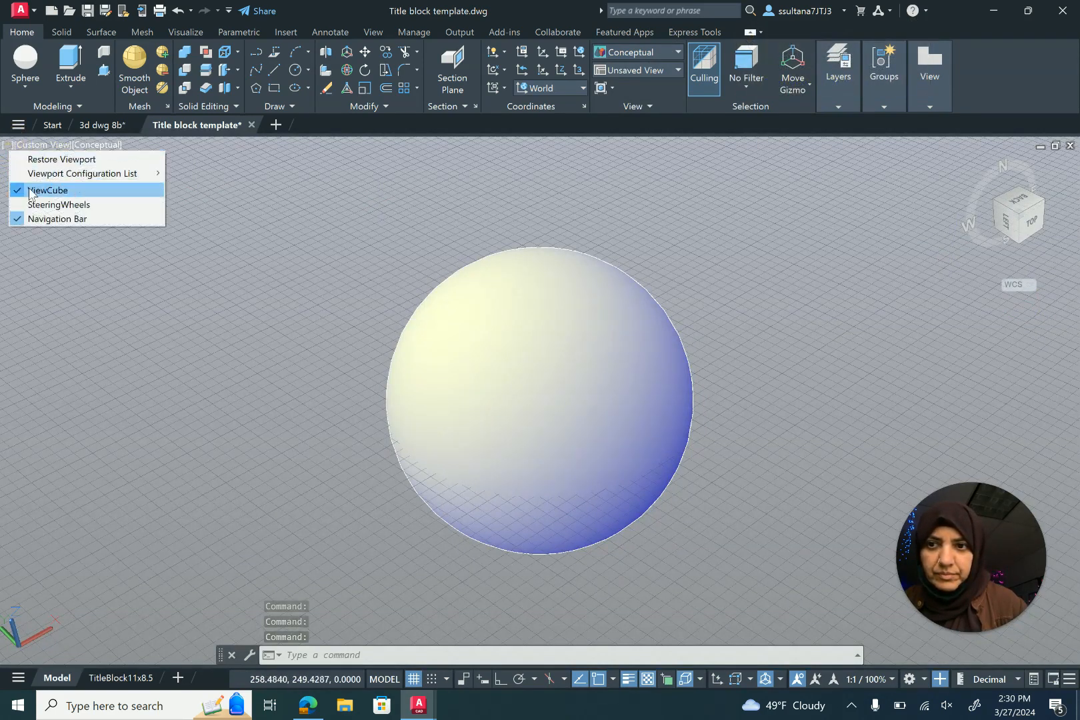
left_click(31, 219)
left_click(10, 148)
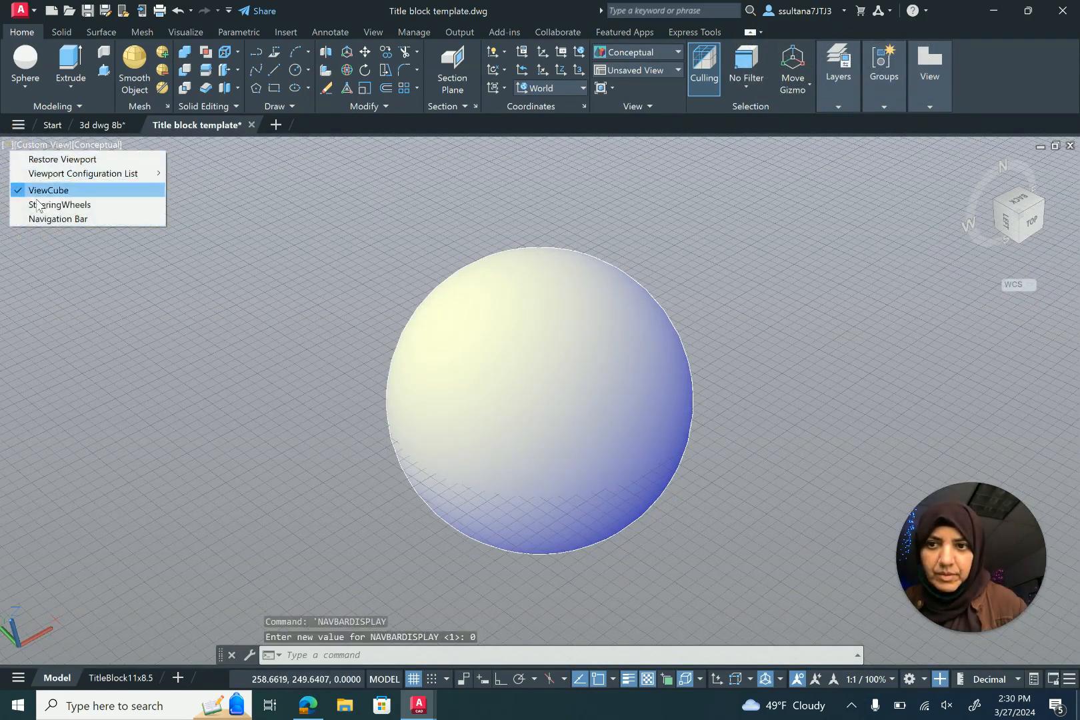
left_click(37, 219)
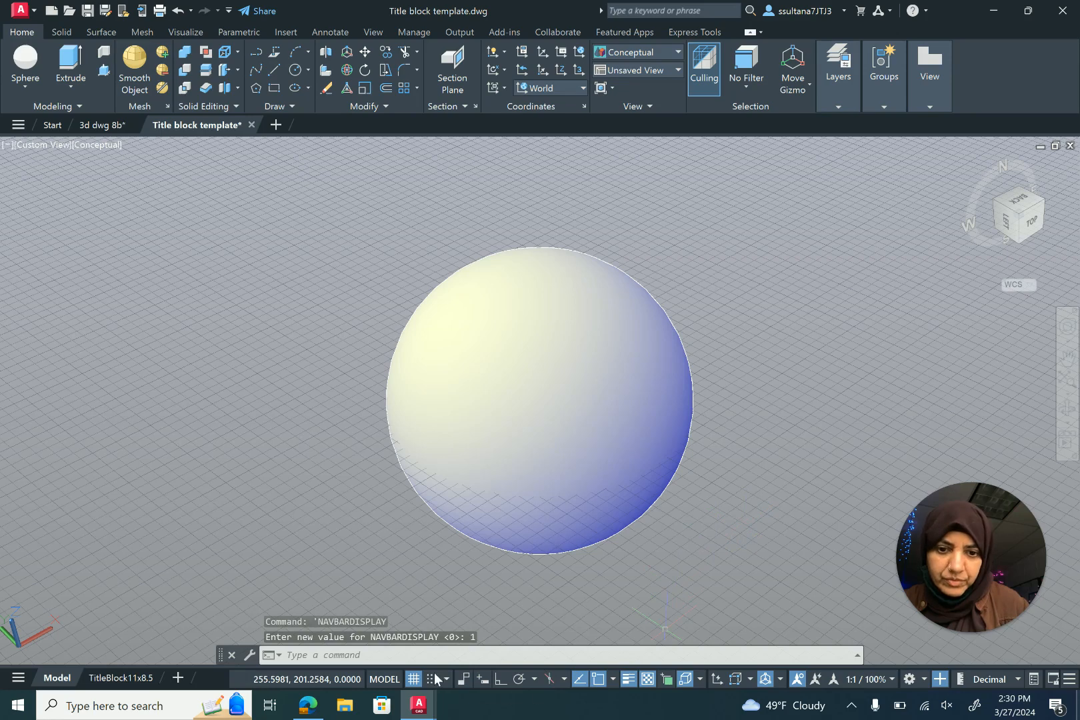
- Turn off the grid and draw a rectangle enclosing the whole sphere in the top view
left_click(414, 679)
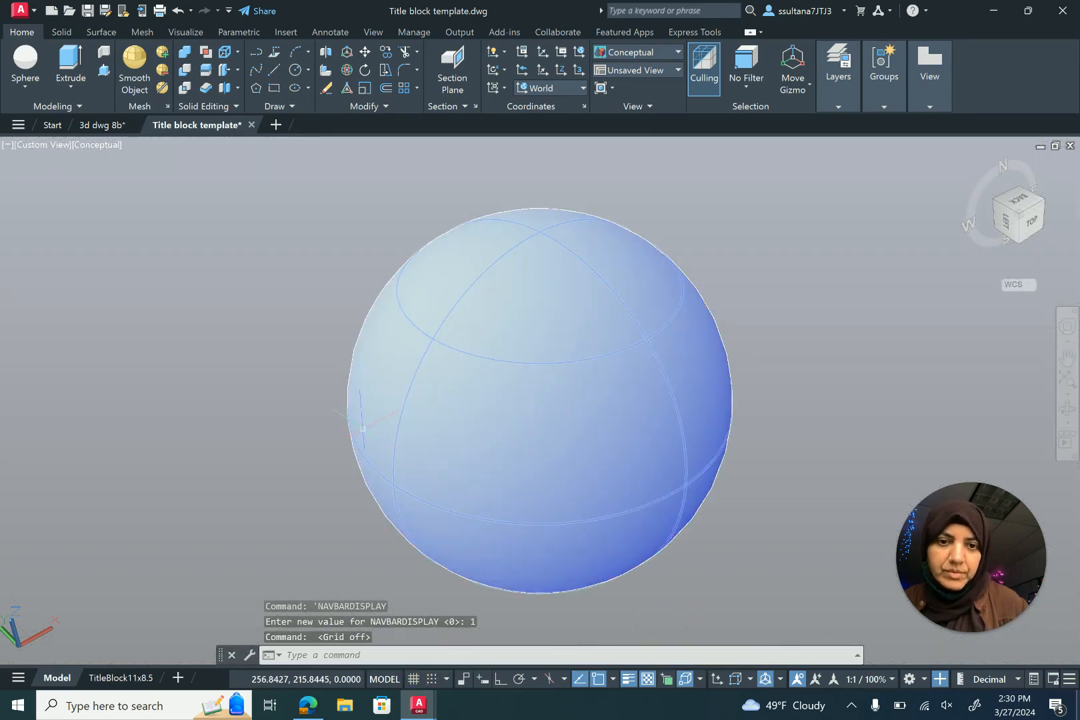
left_click(41, 145)
left_click(58, 178)
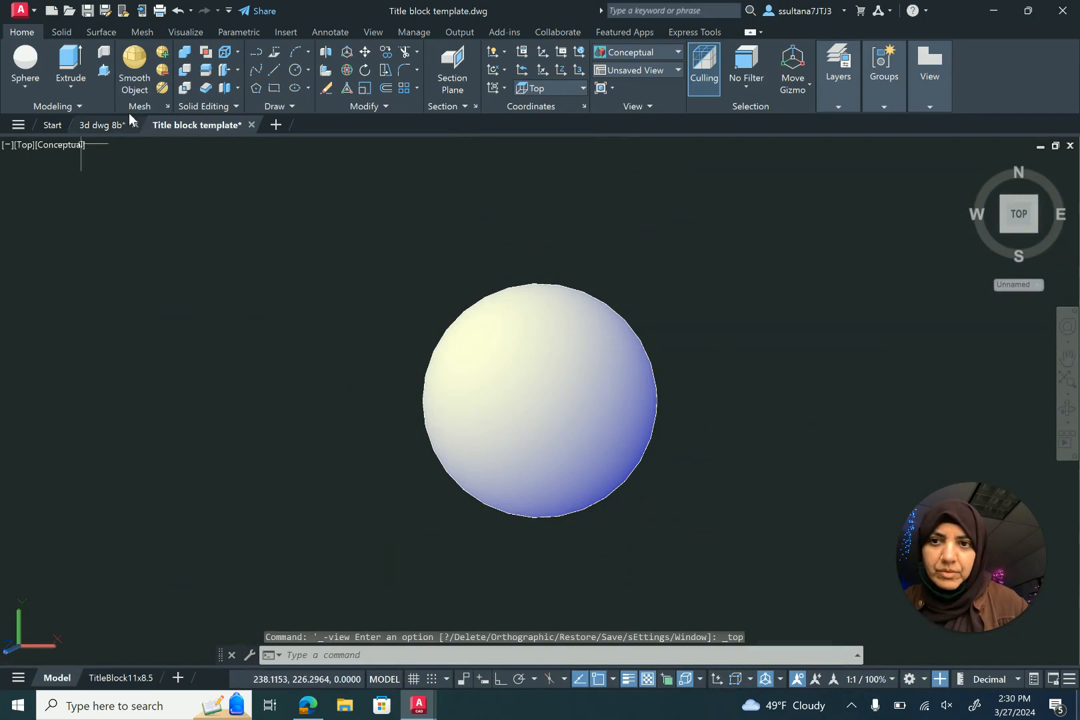
left_click(272, 90)
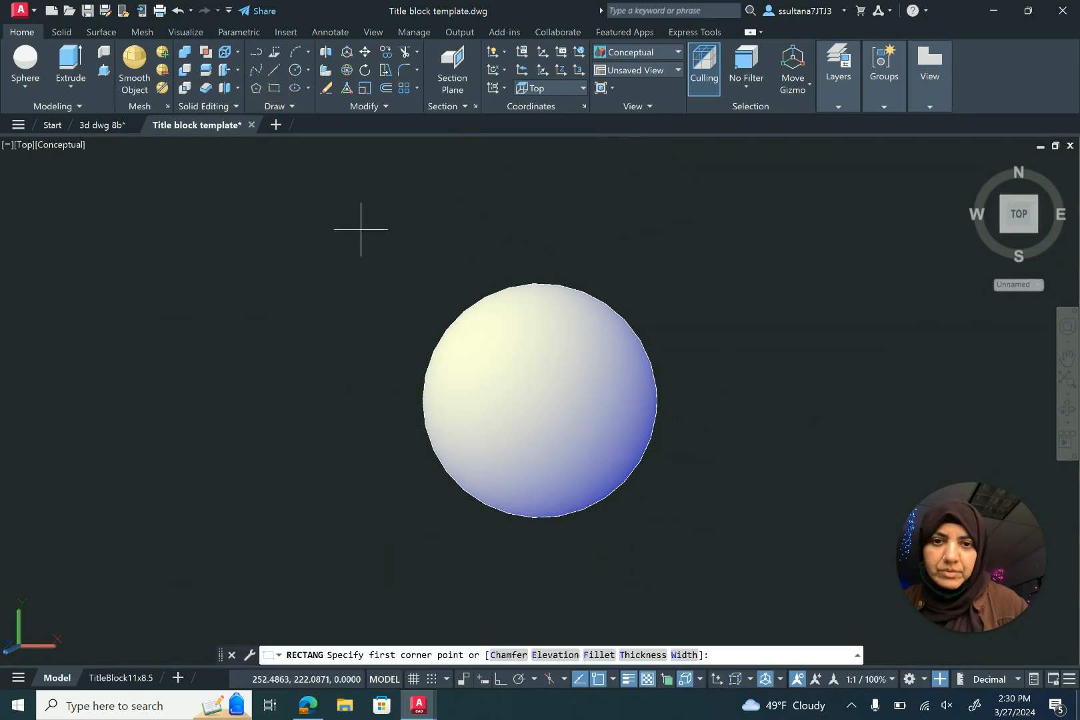
left_click(358, 251)
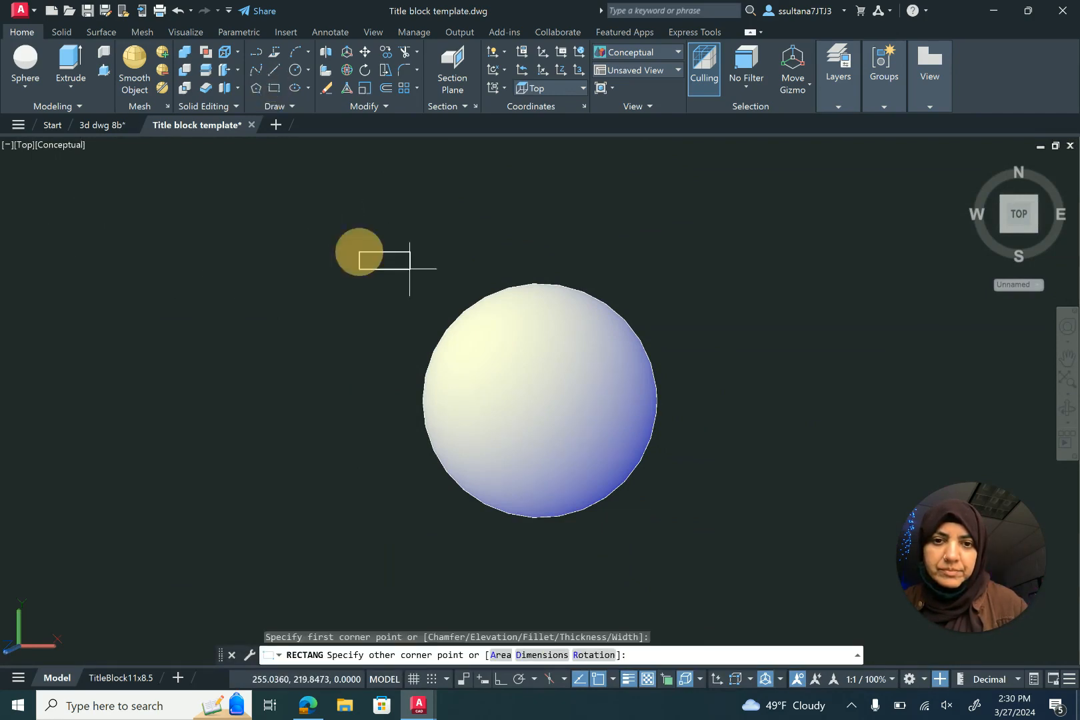
left_click(713, 562)
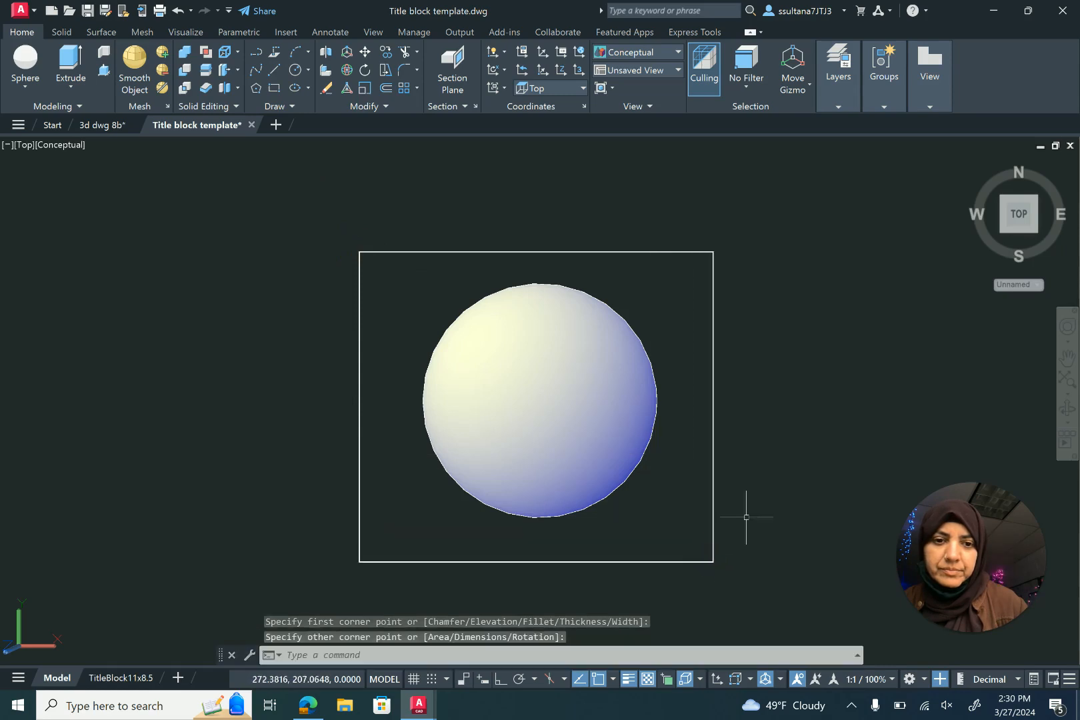
- In the front view, move the rectangle straight down about 4 units, to cross the lower part of the sphere
left_click(20, 144)
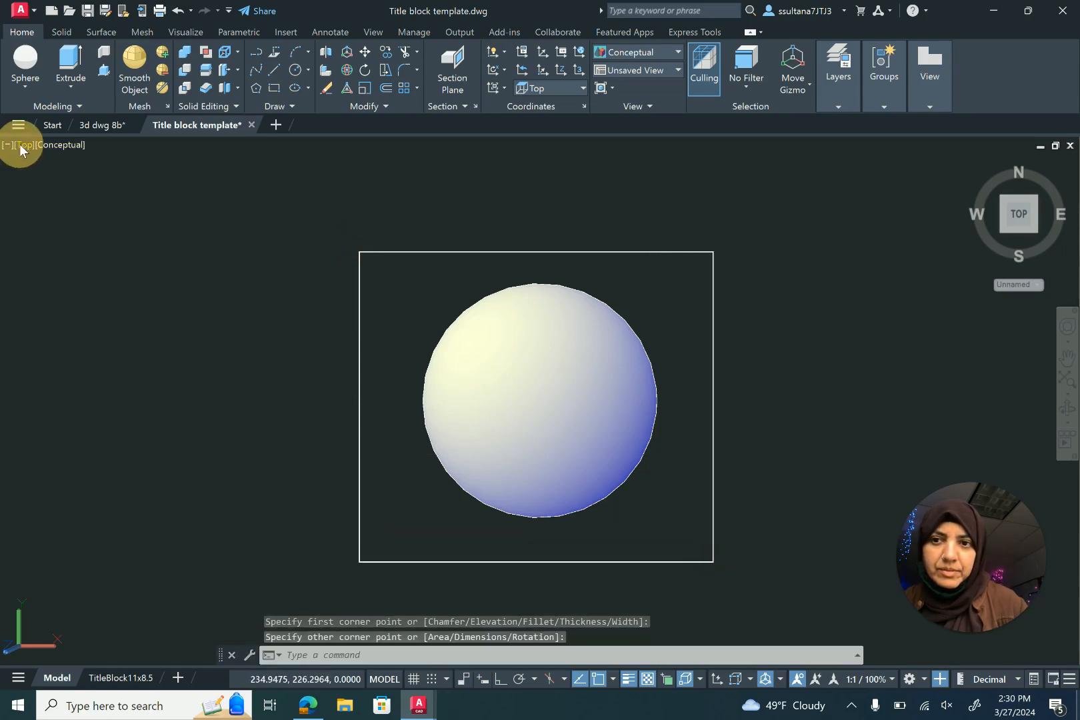
left_click(73, 234)
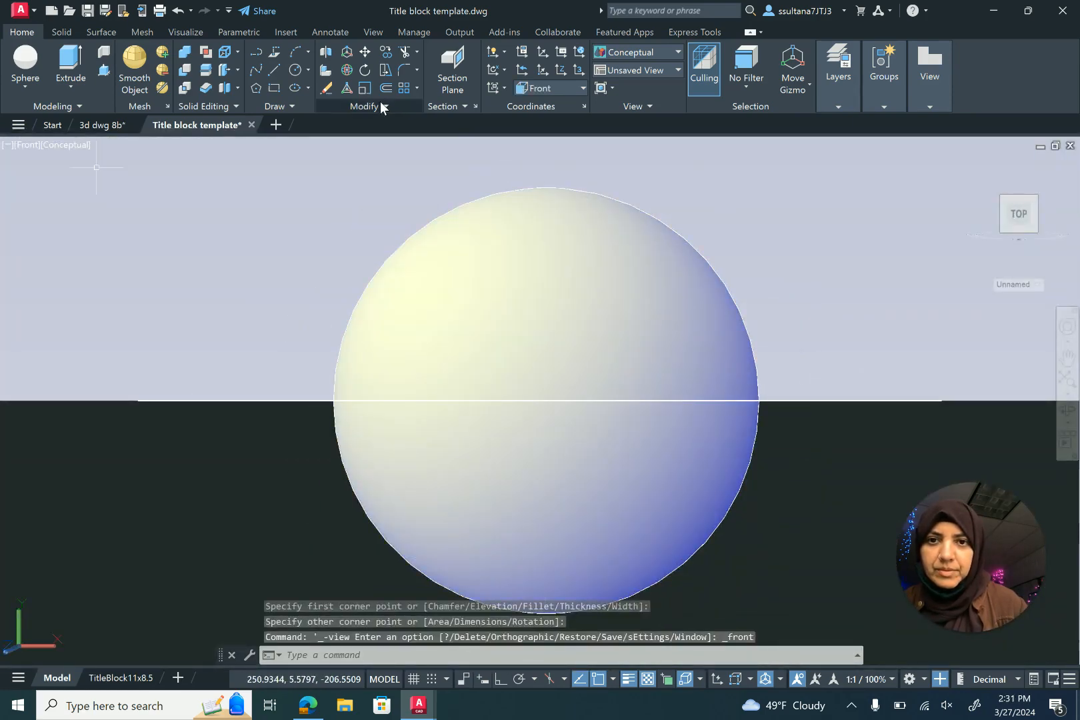
left_click(365, 52)
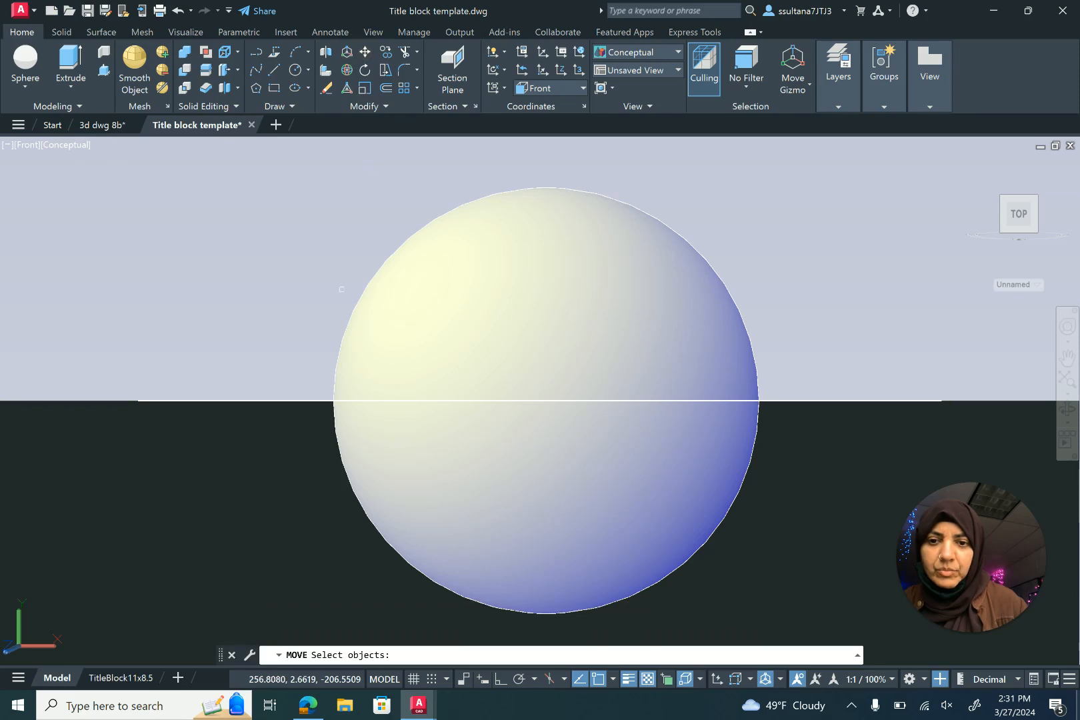
left_click(280, 391)
left_click(244, 429)
key("Return")
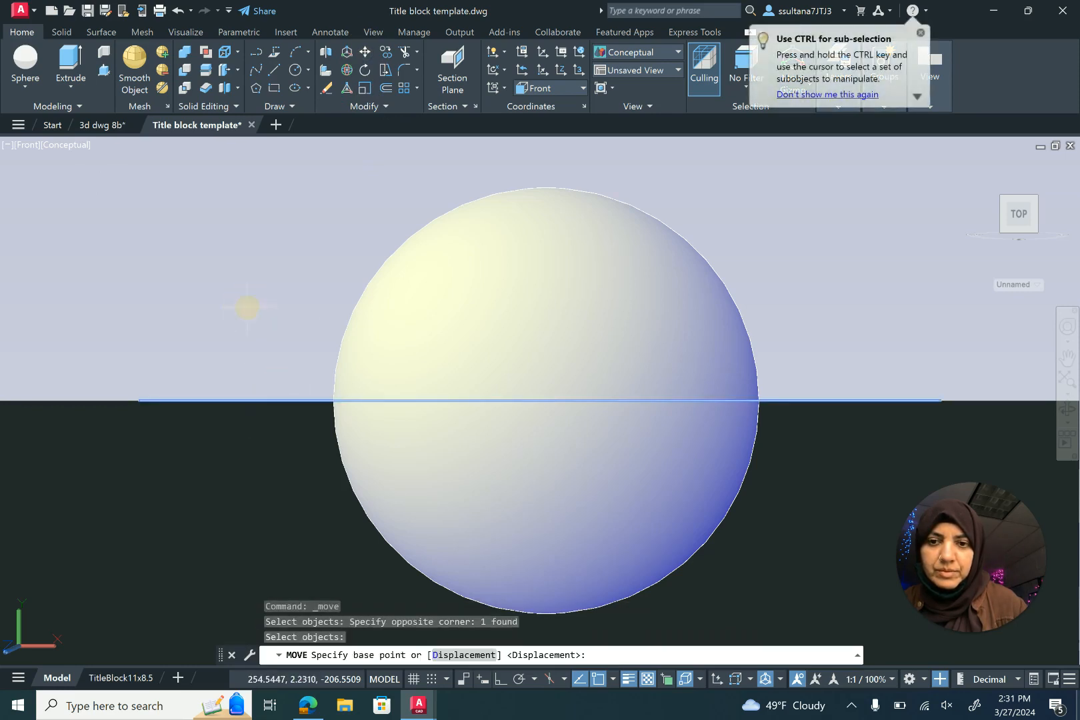
left_click(247, 307)
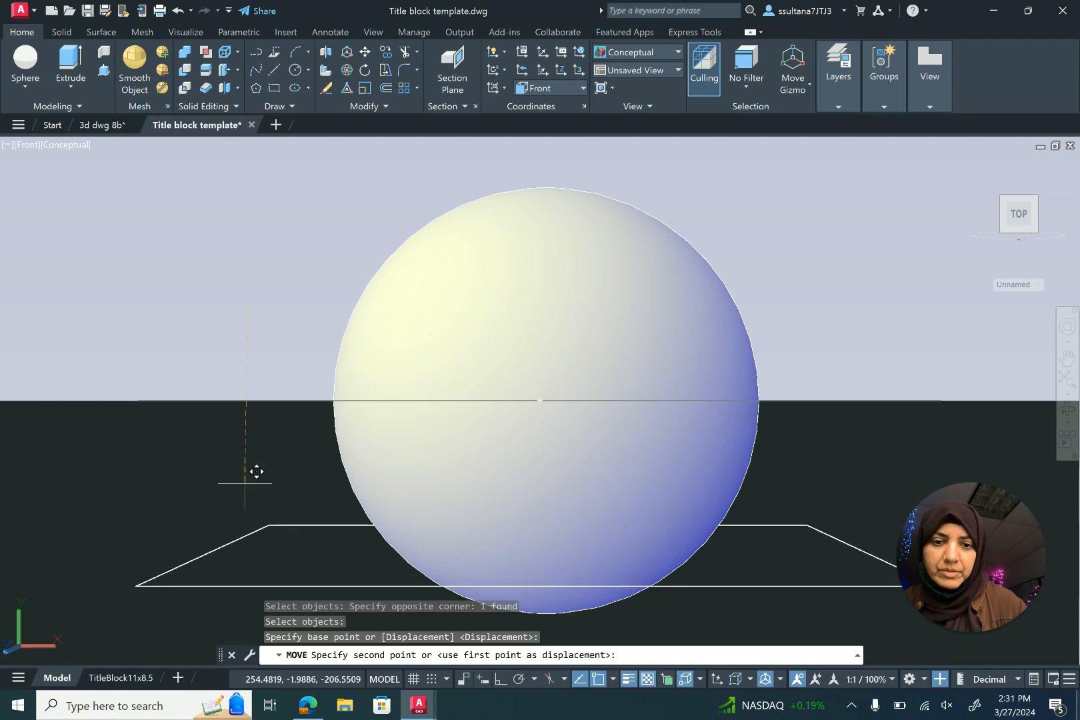
left_click(243, 480)
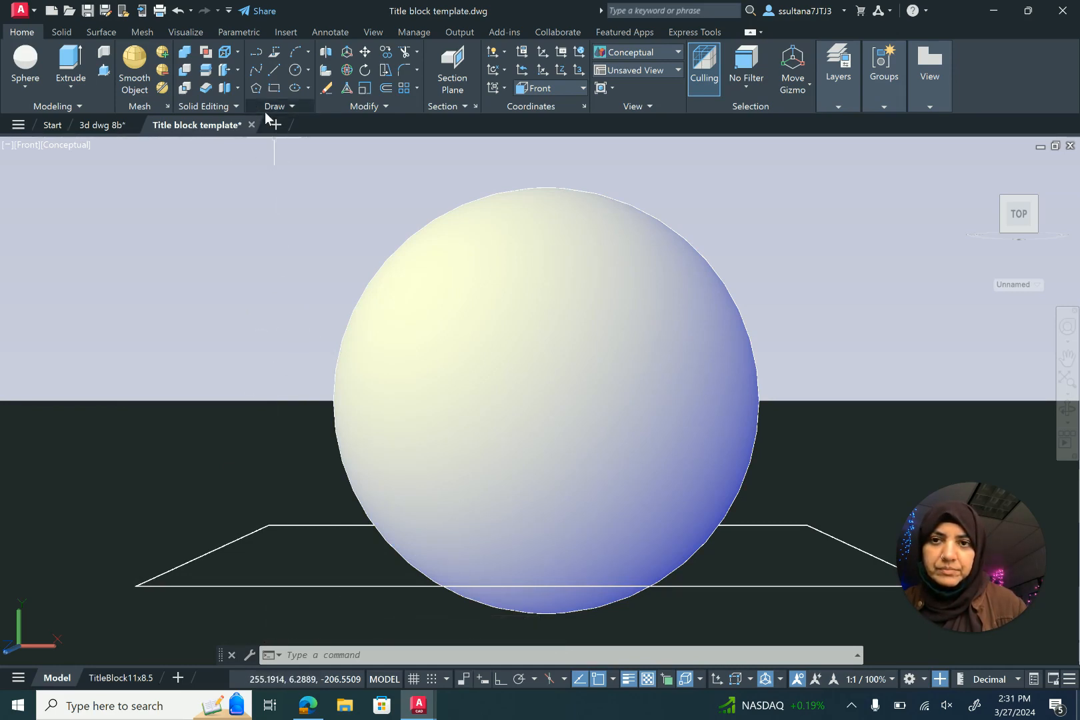
- Copy the rectangle 7.5 units straight up with Ortho on, to cross the upper part of the sphere
left_click(385, 52)
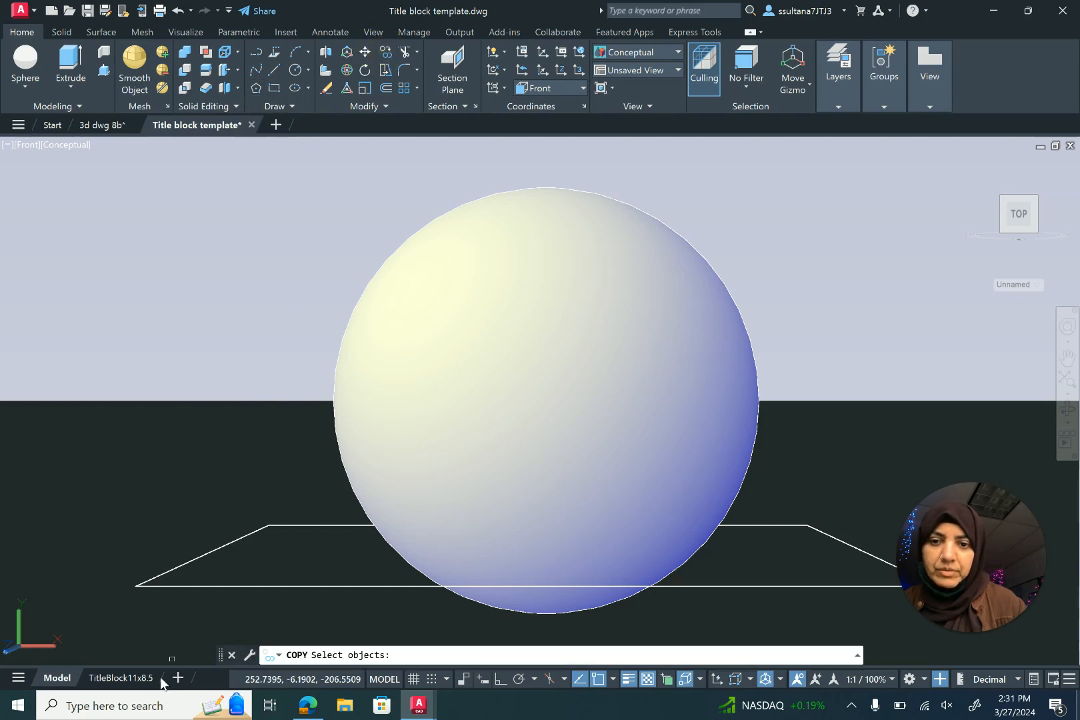
left_click(202, 586)
right_click(203, 583)
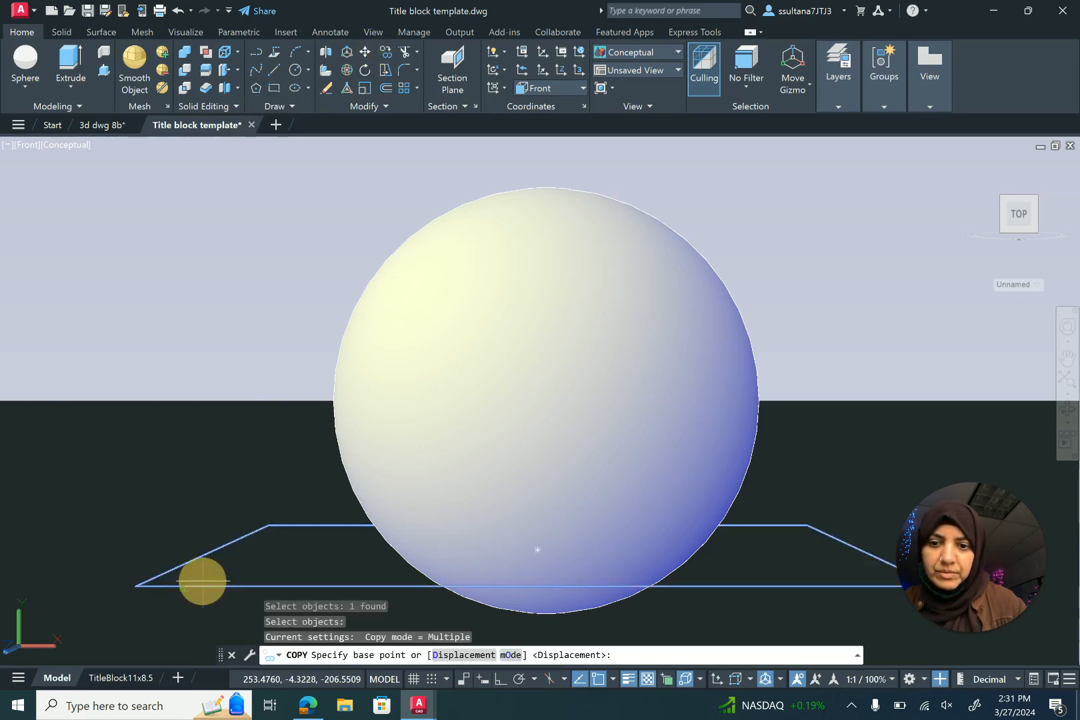
left_click(201, 586)
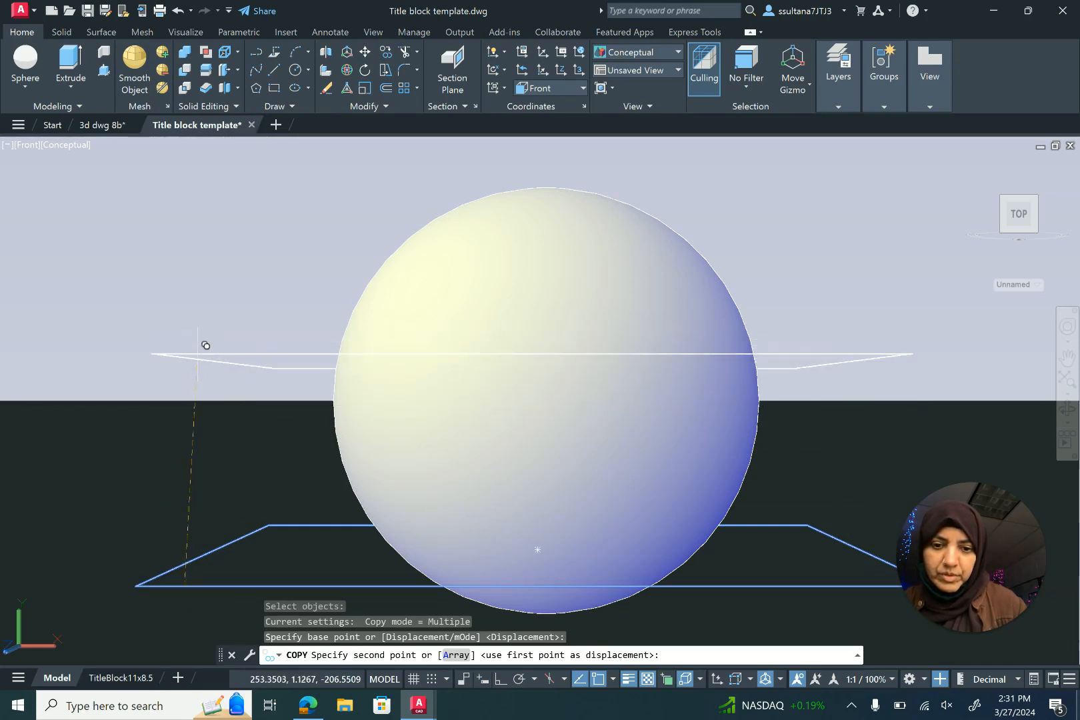
left_click(500, 679)
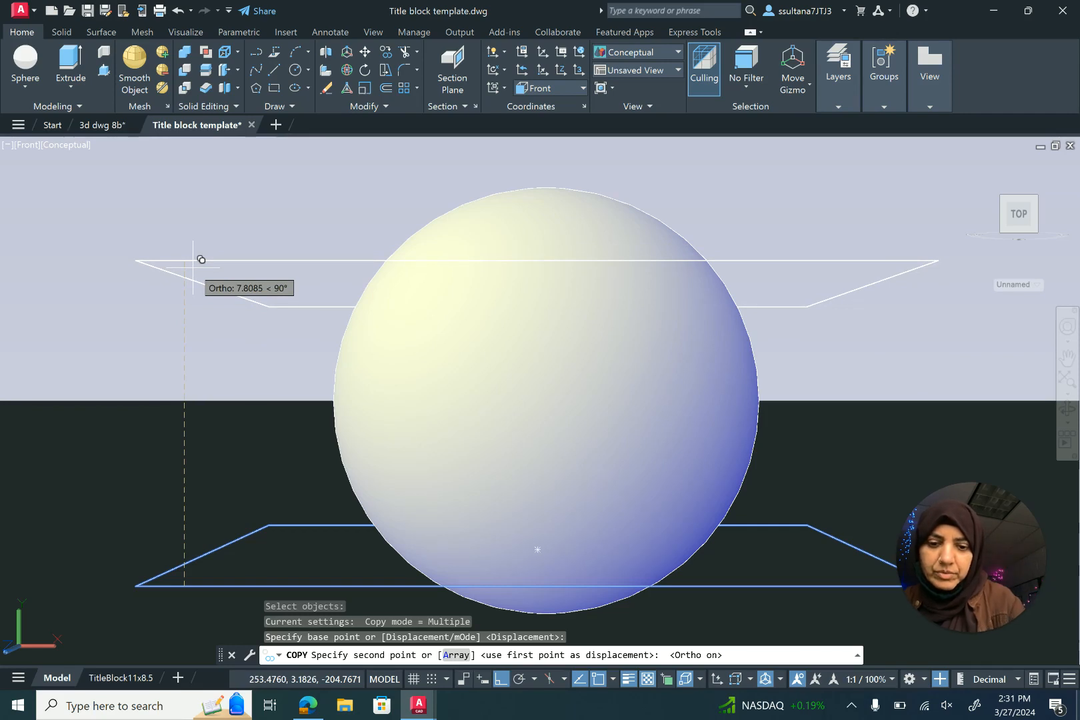
type("5")
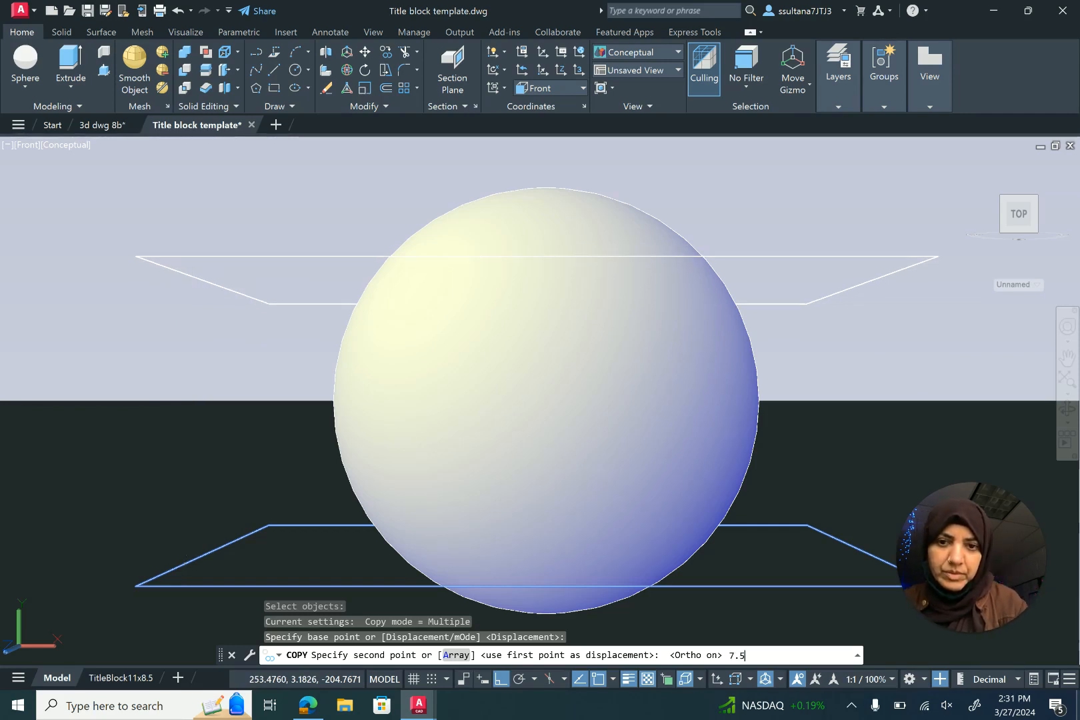
key("Return")
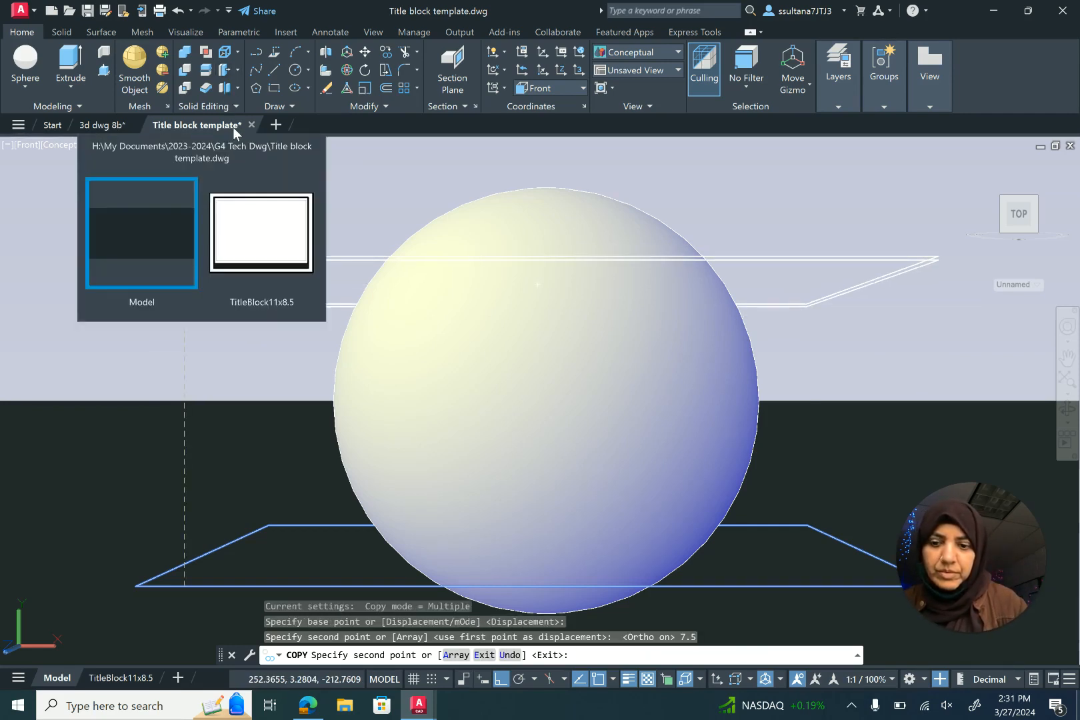
- Finish the copy and convert the upper rectangle into a region
key("Escape")
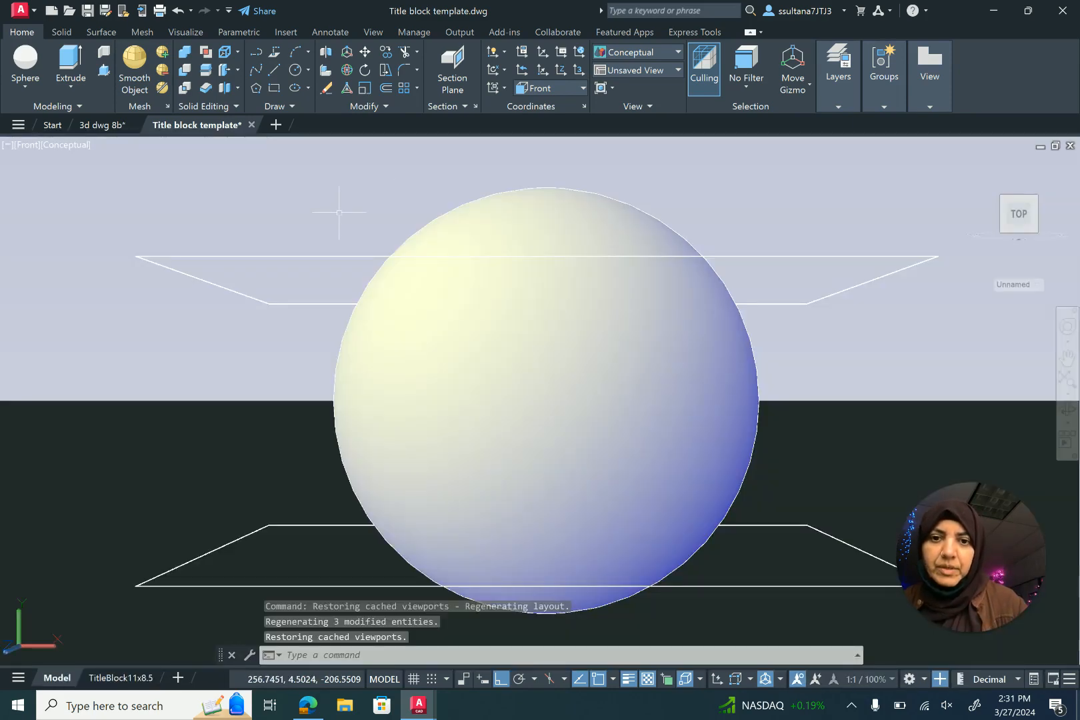
left_click(267, 256)
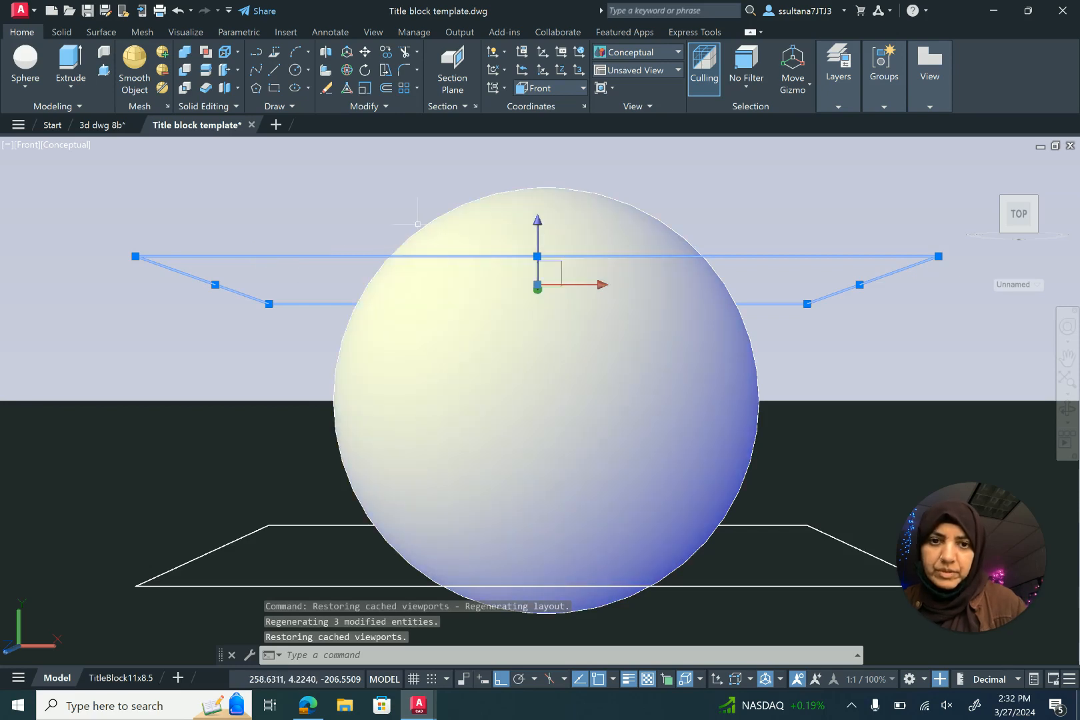
type("re")
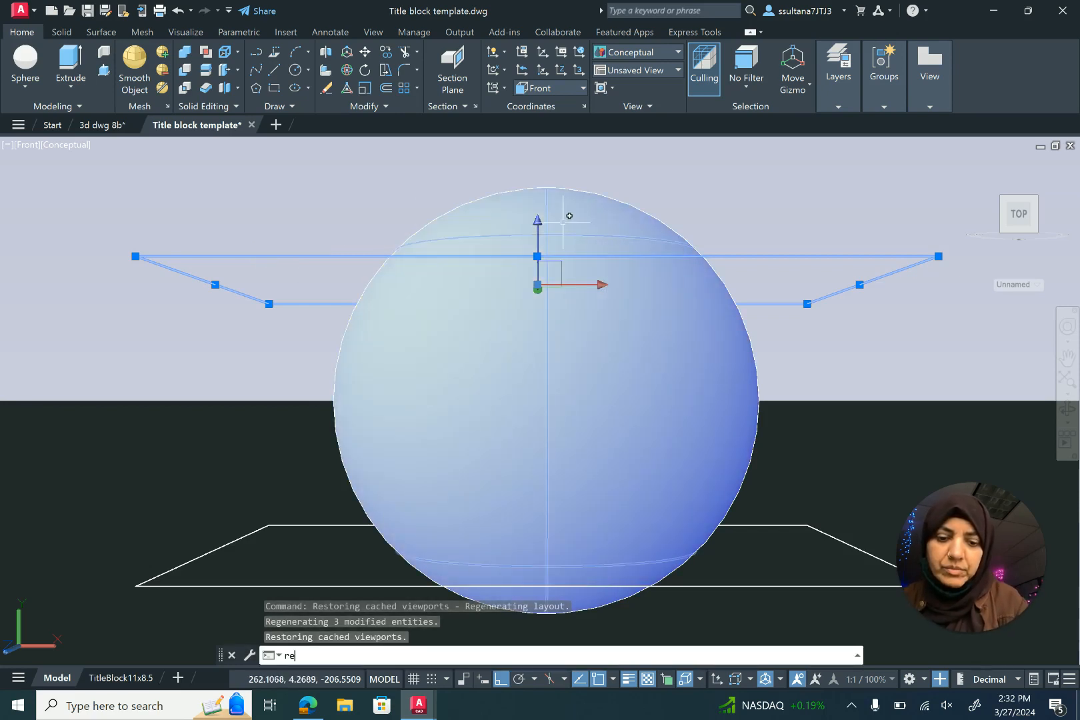
type("gion")
key("Return")
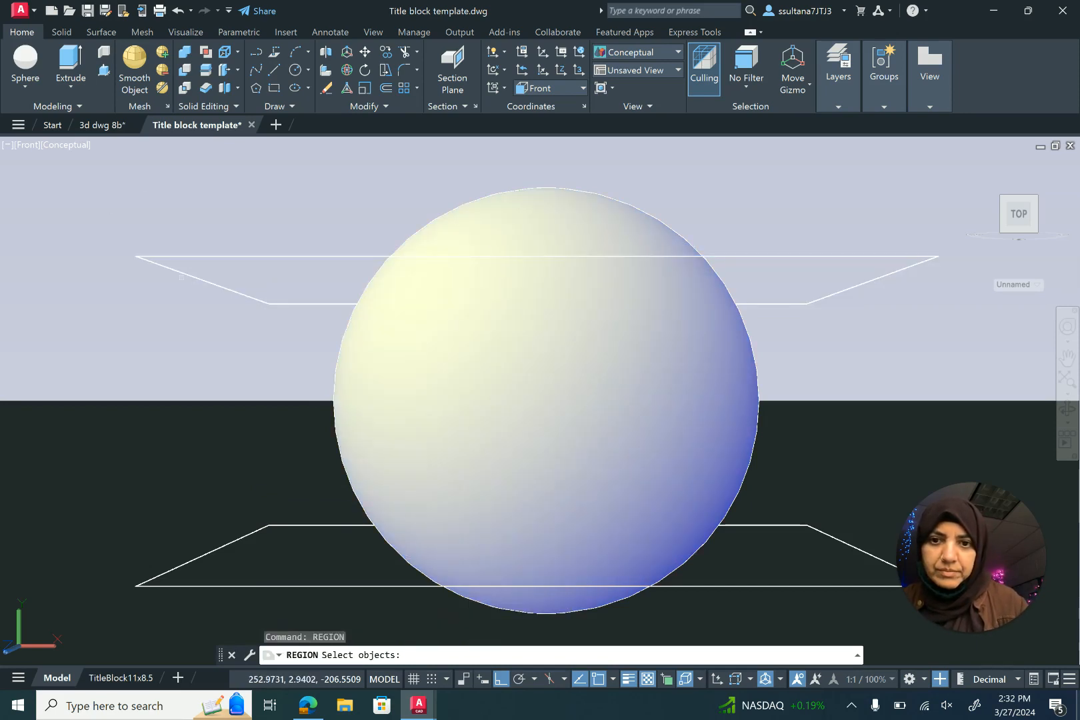
left_click(208, 255)
key("Return")
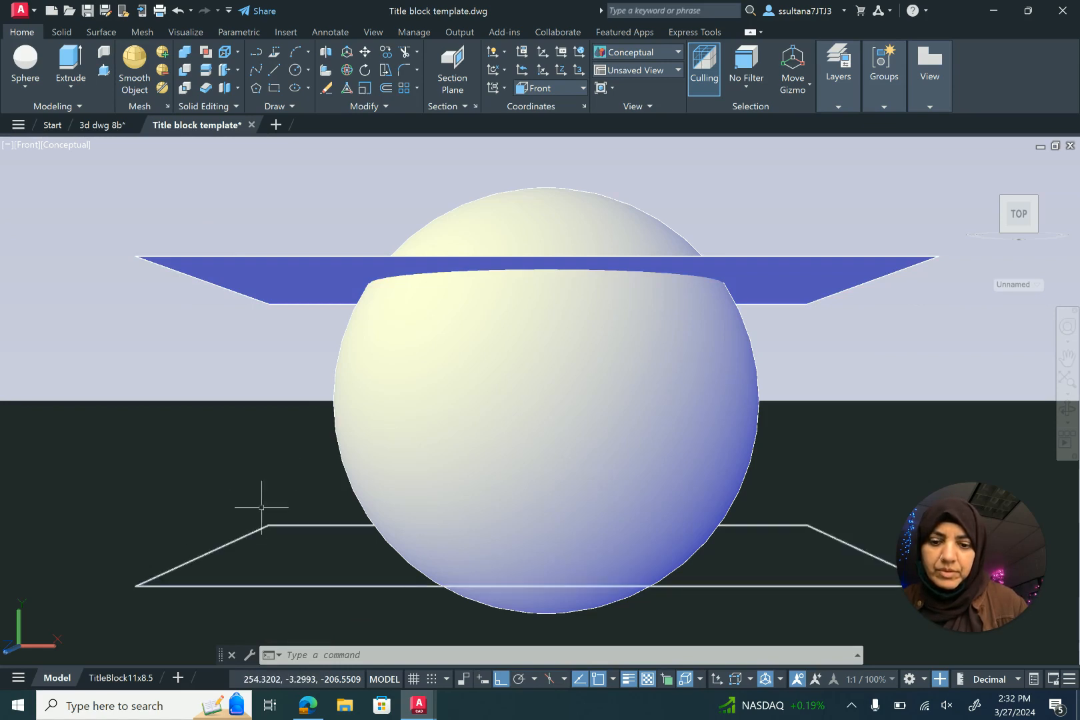
- Convert the lower rectangle into a region
type("regi")
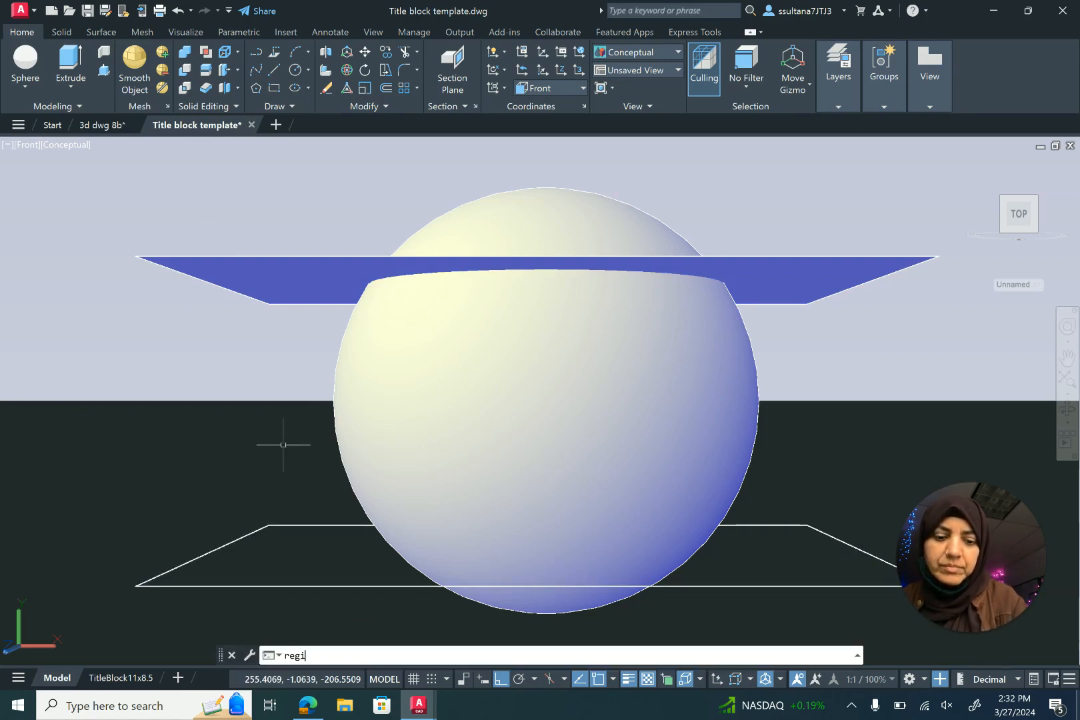
type("on")
key("Return")
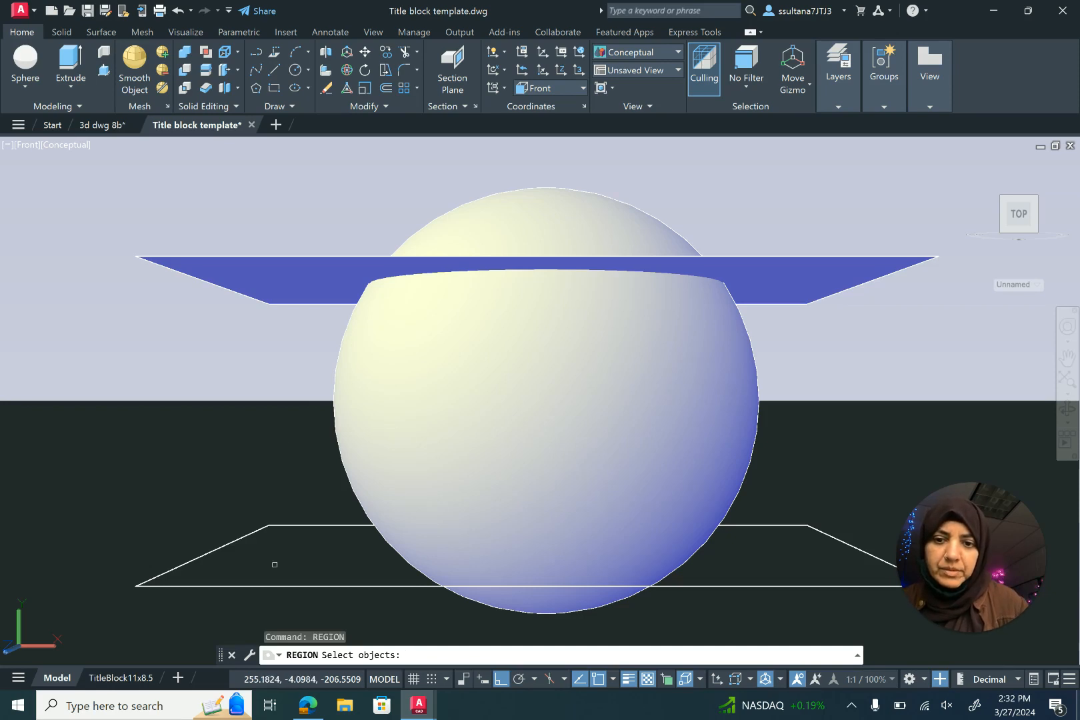
left_click(285, 524)
right_click(276, 472)
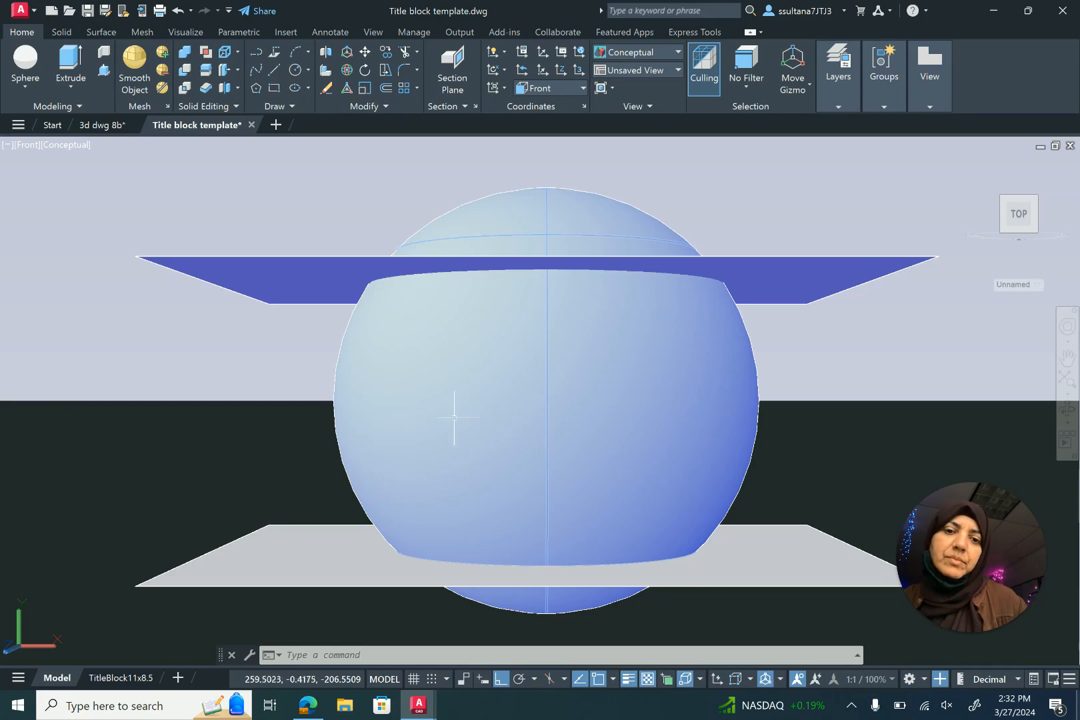
left_click(1067, 410)
left_click_drag(250, 325, 305, 340)
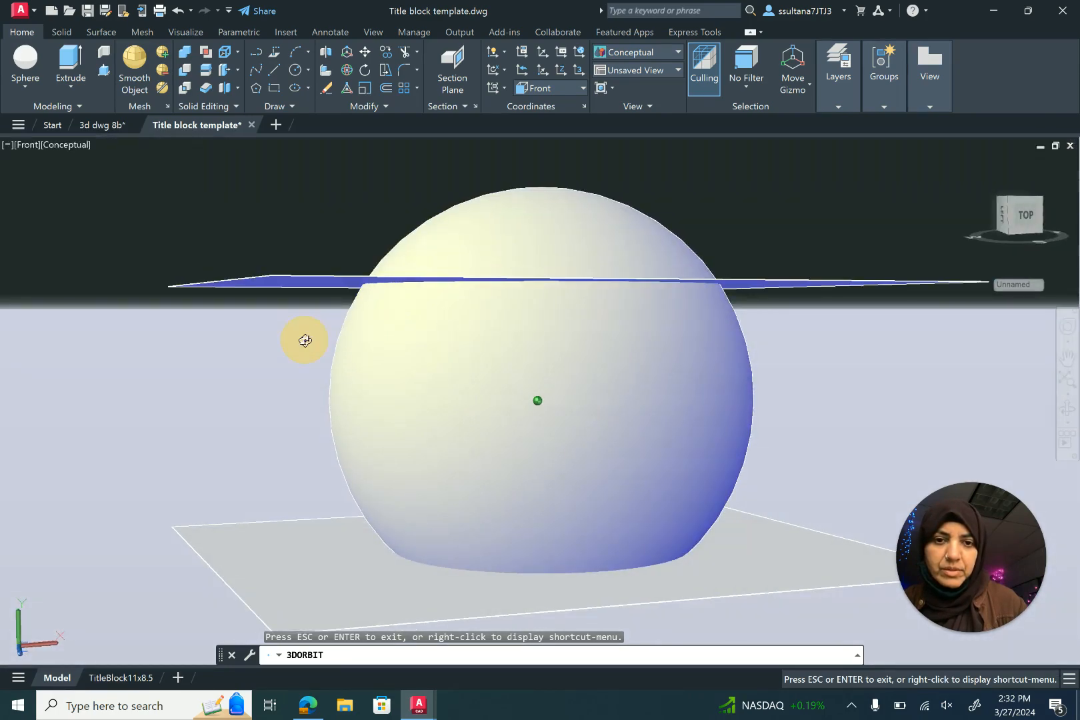
left_click_drag(305, 341, 266, 338)
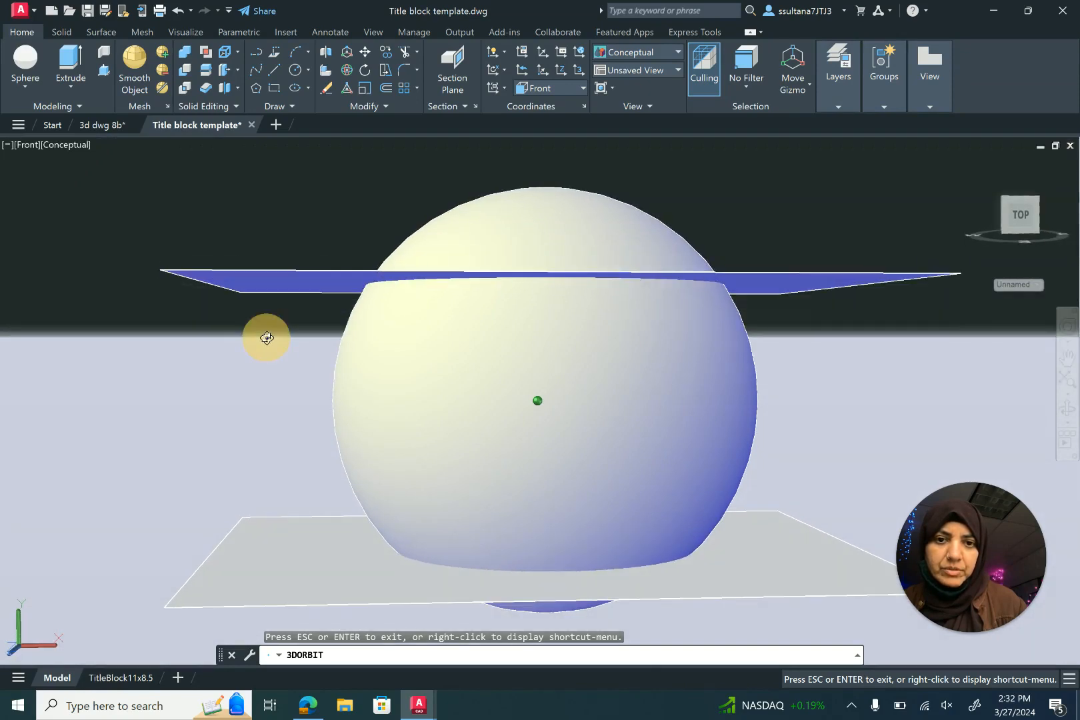
right_click(261, 245)
left_click(273, 250)
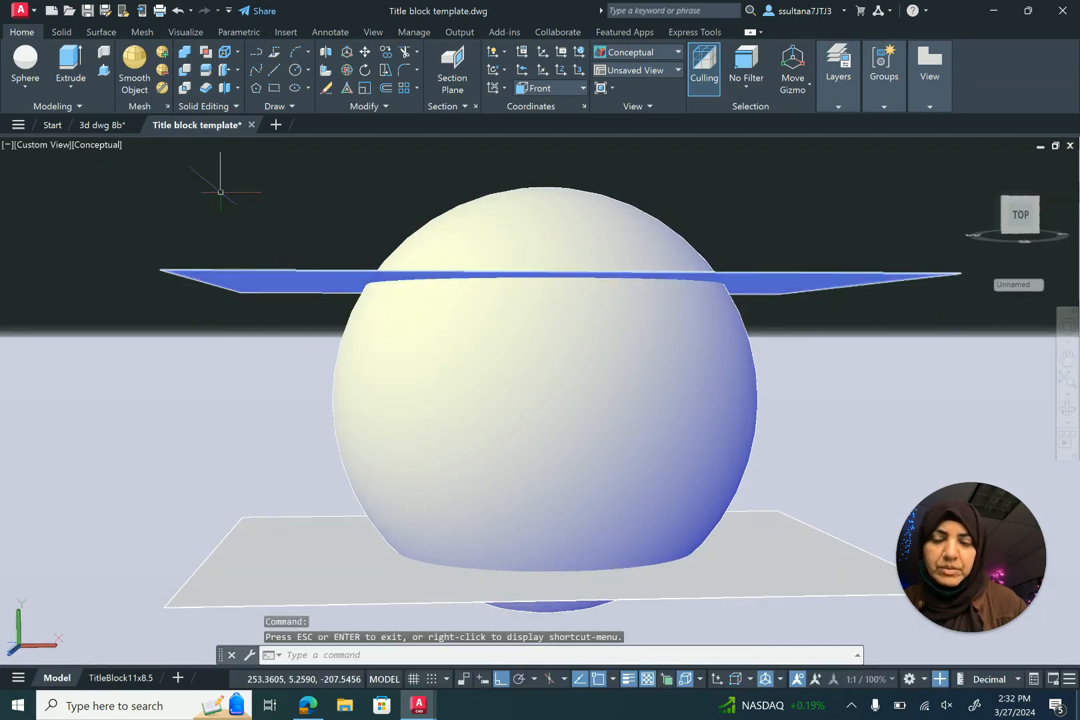
left_click(364, 52)
left_click(303, 269)
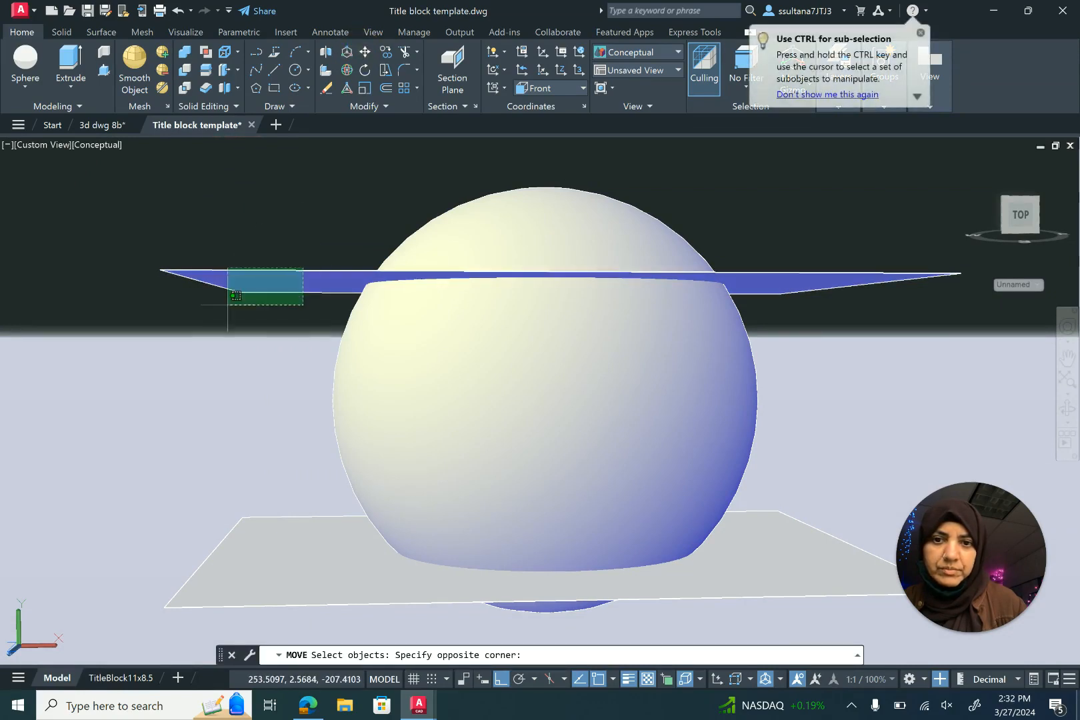
left_click(236, 295)
key("Return")
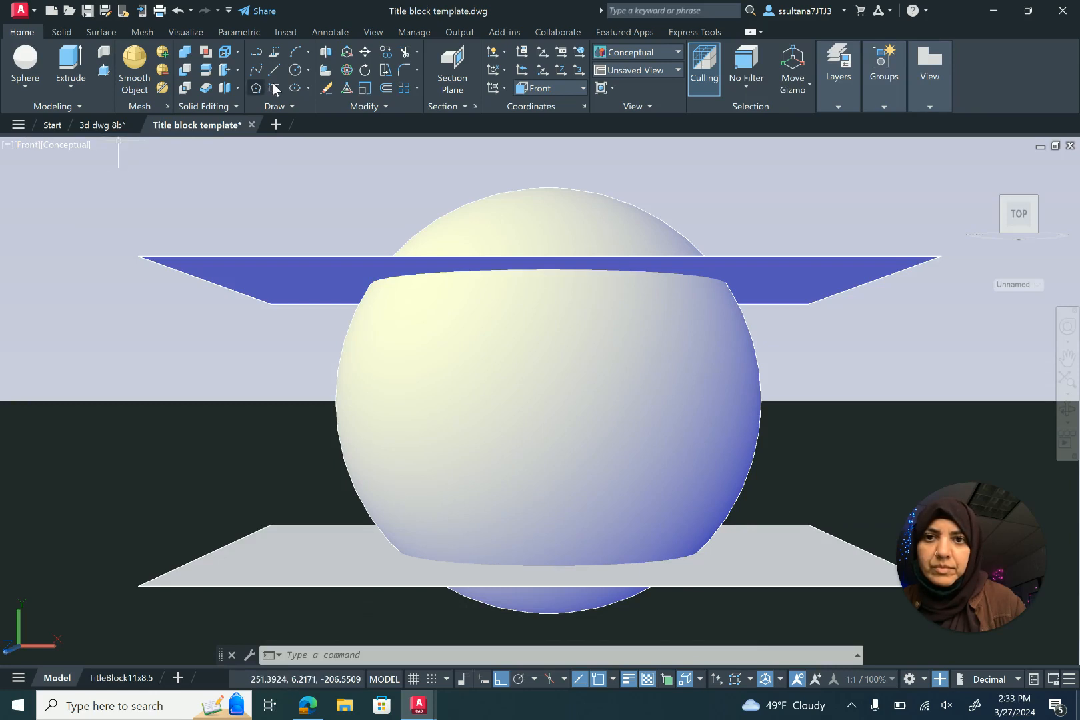
- Move the upper region 0.5 units straight up in the front view
left_click(368, 52)
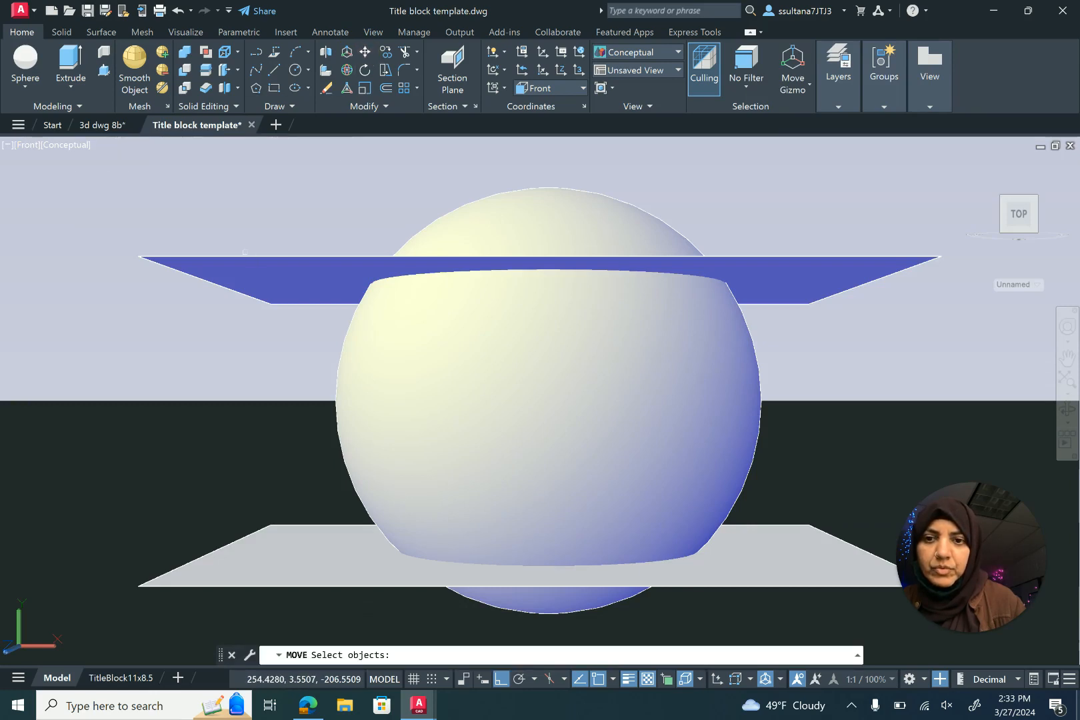
left_click(242, 240)
left_click(200, 283)
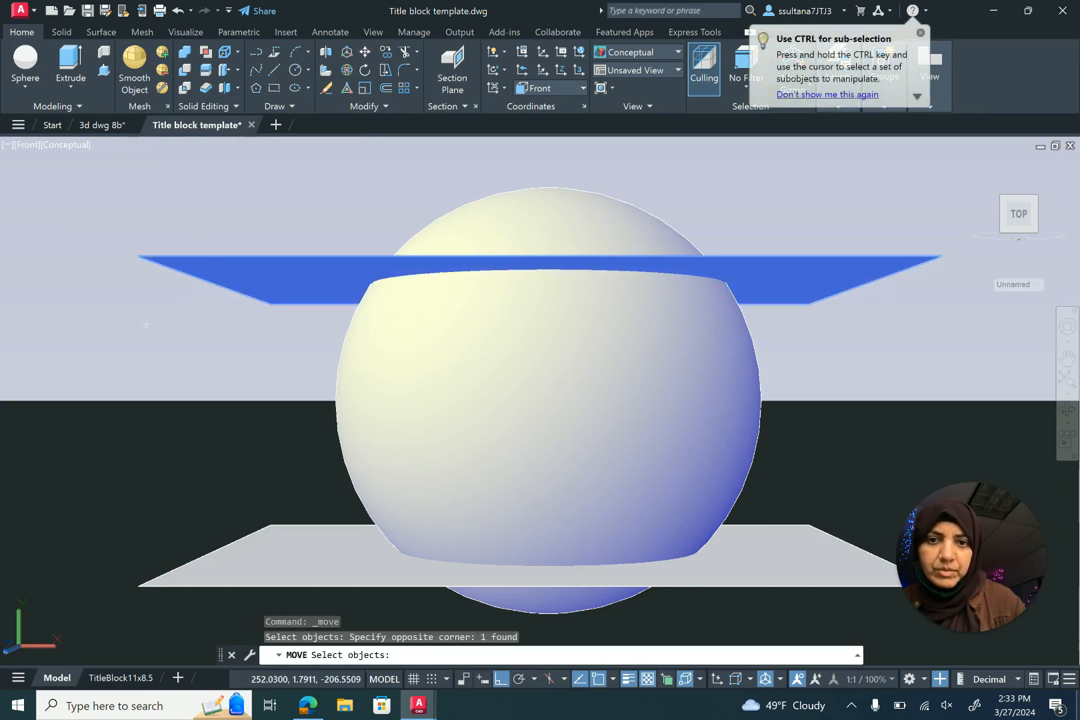
key("Return")
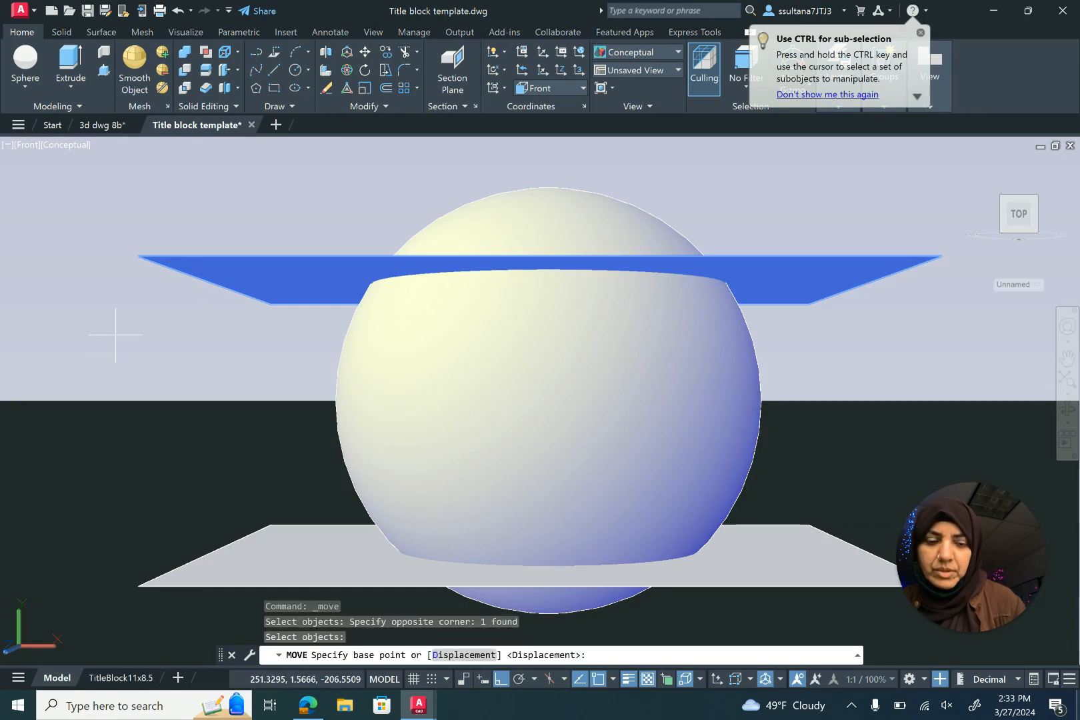
left_click(107, 337)
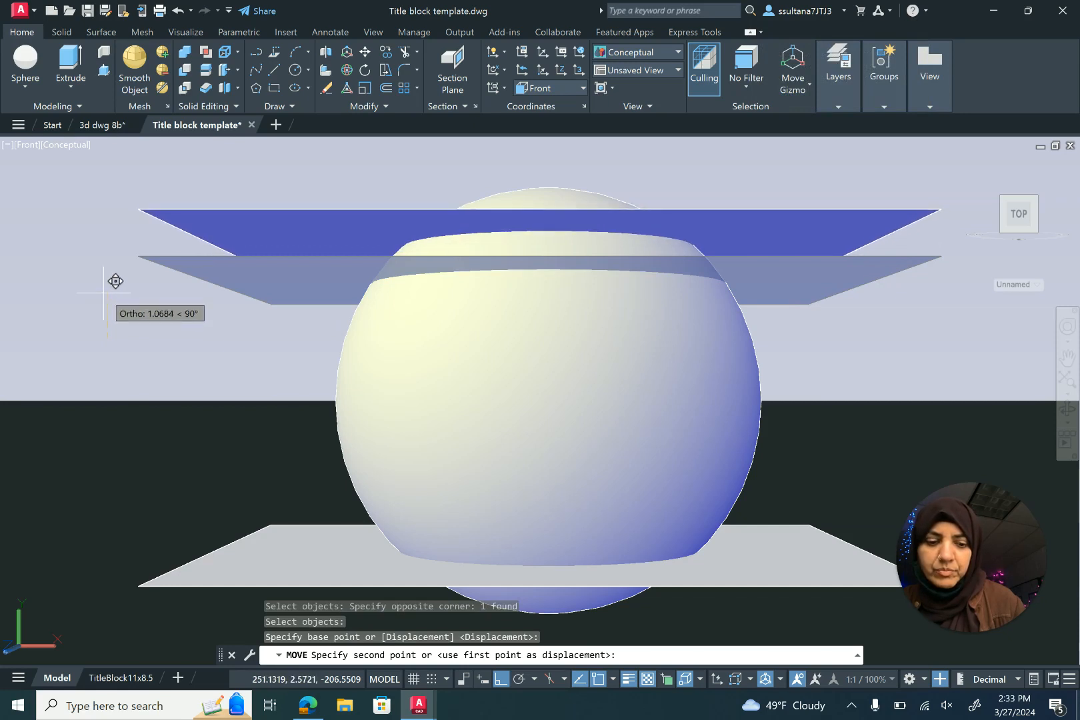
key("Return")
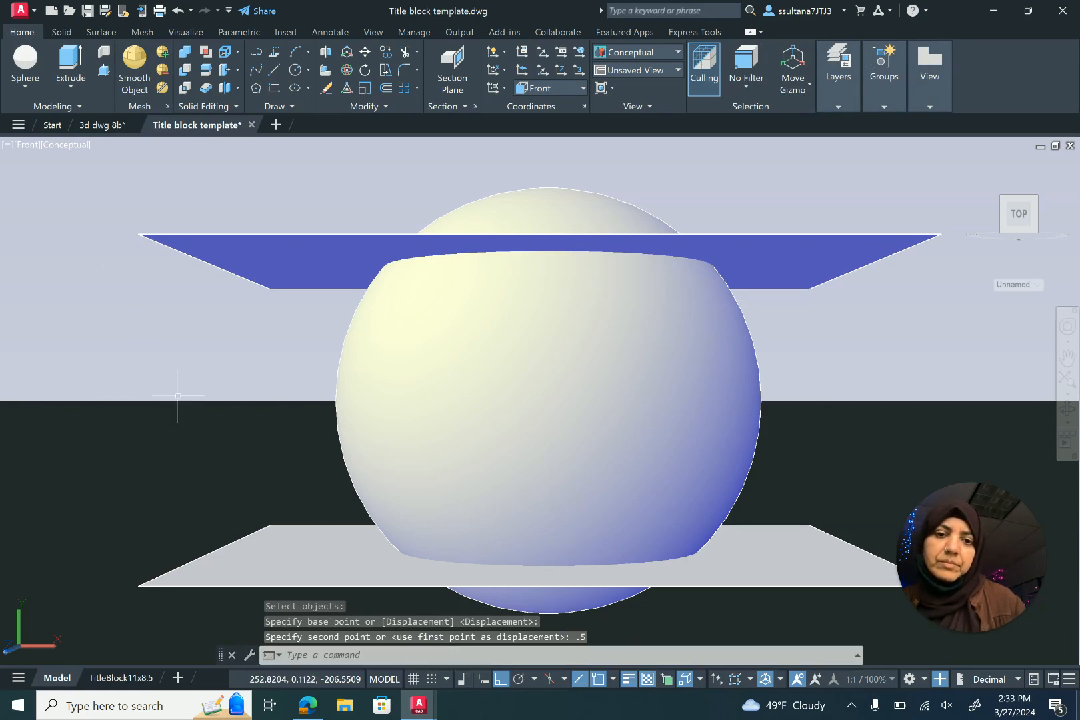
- Move the lower region 0.5 units straight down in the front view
left_click(365, 53)
left_click(260, 526)
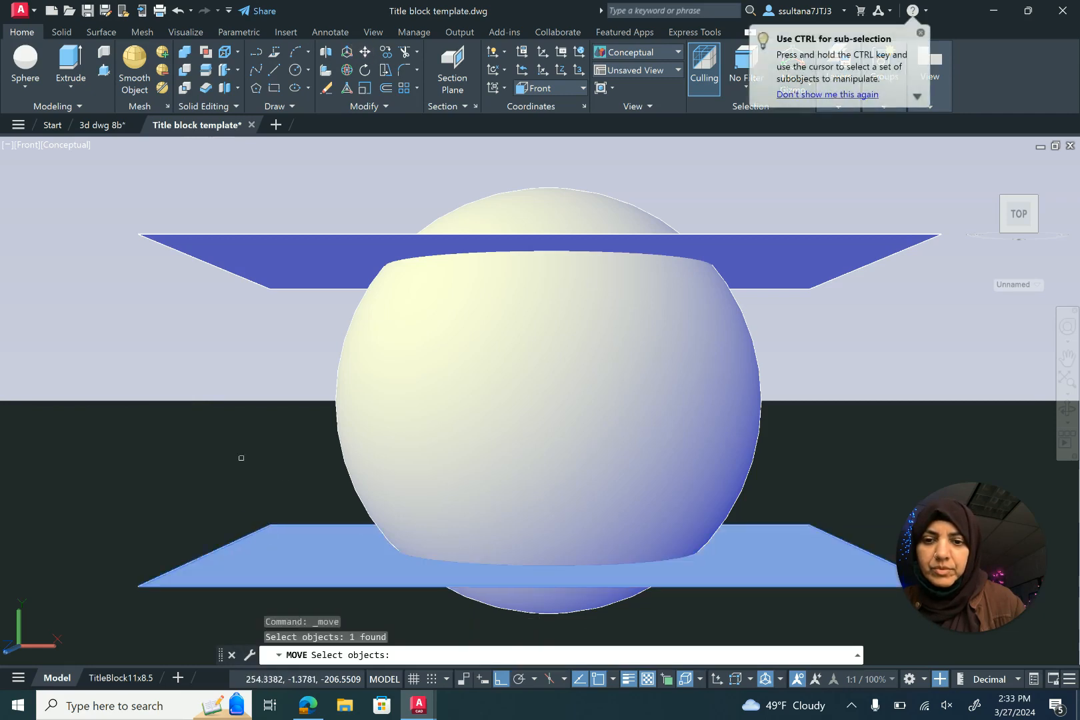
key("Return")
left_click(237, 451)
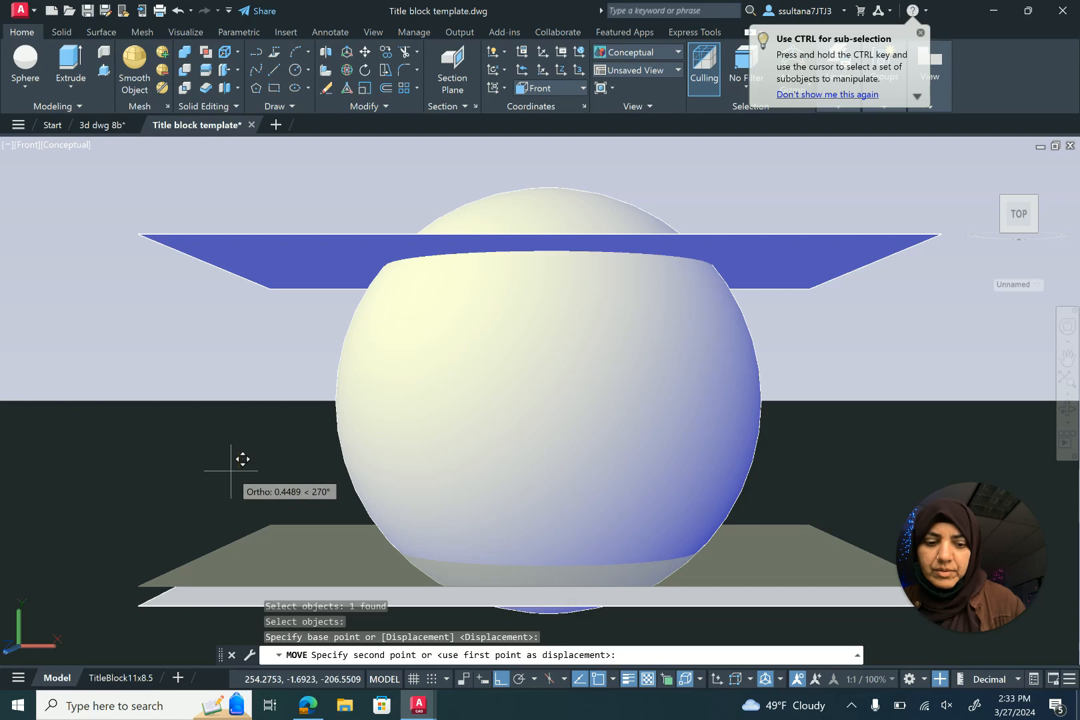
type(".5")
key("Return")
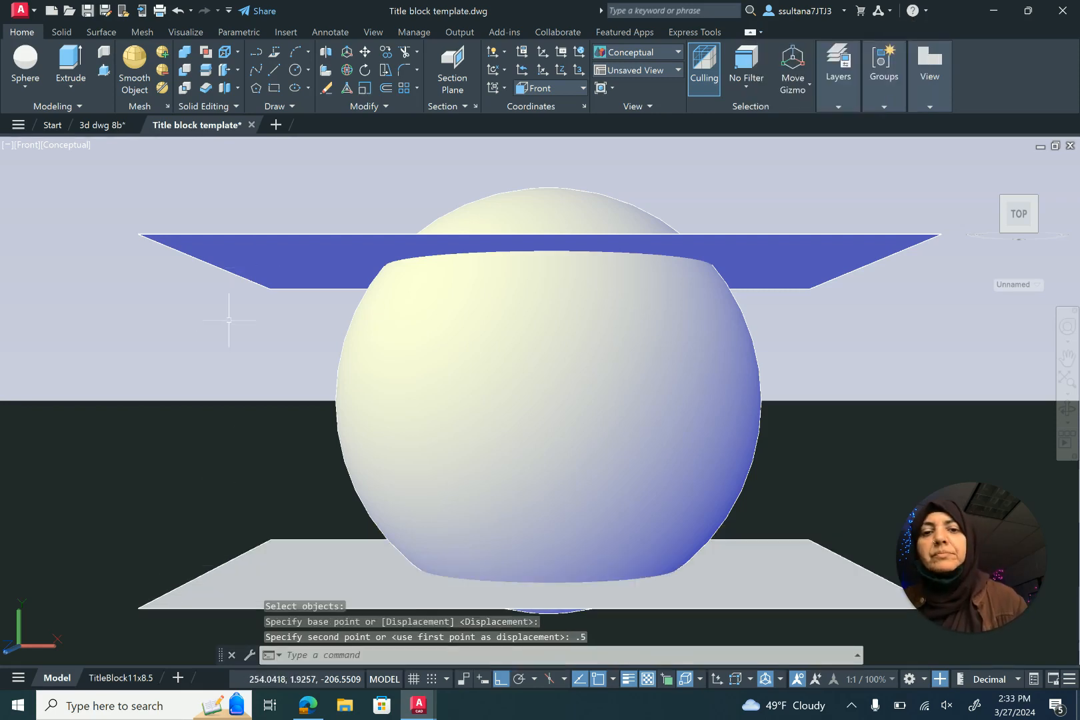
- Slice the sphere using the upper region as the planar object, keep both sides, and check the separated pieces
left_click(207, 72)
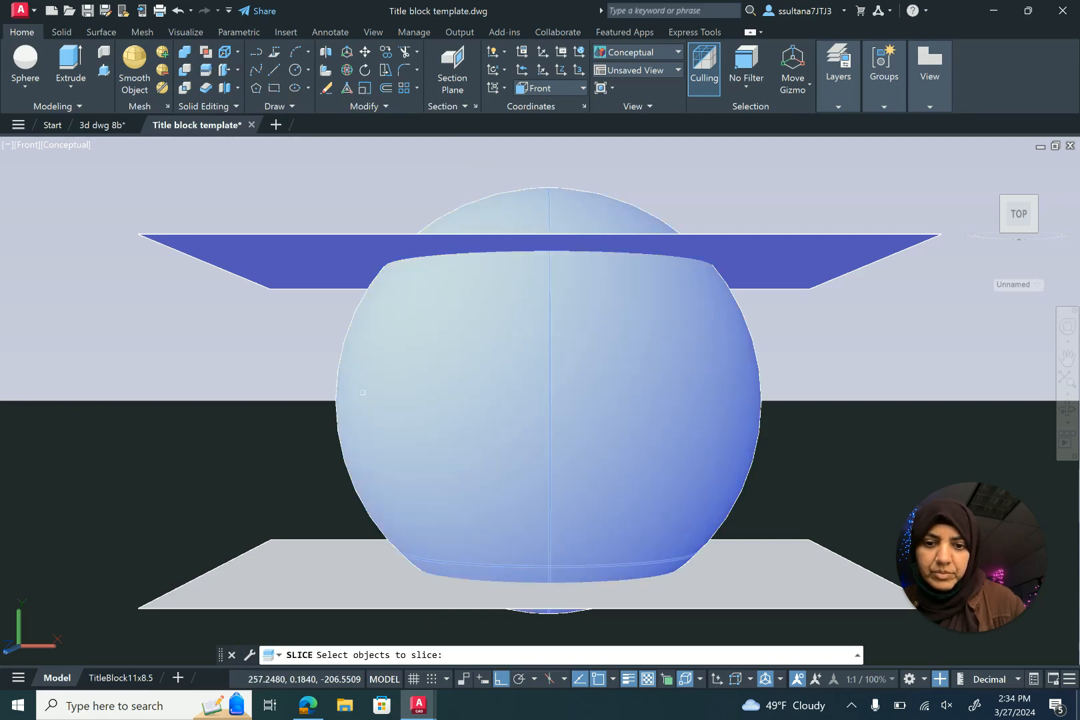
left_click(463, 371)
key("Return")
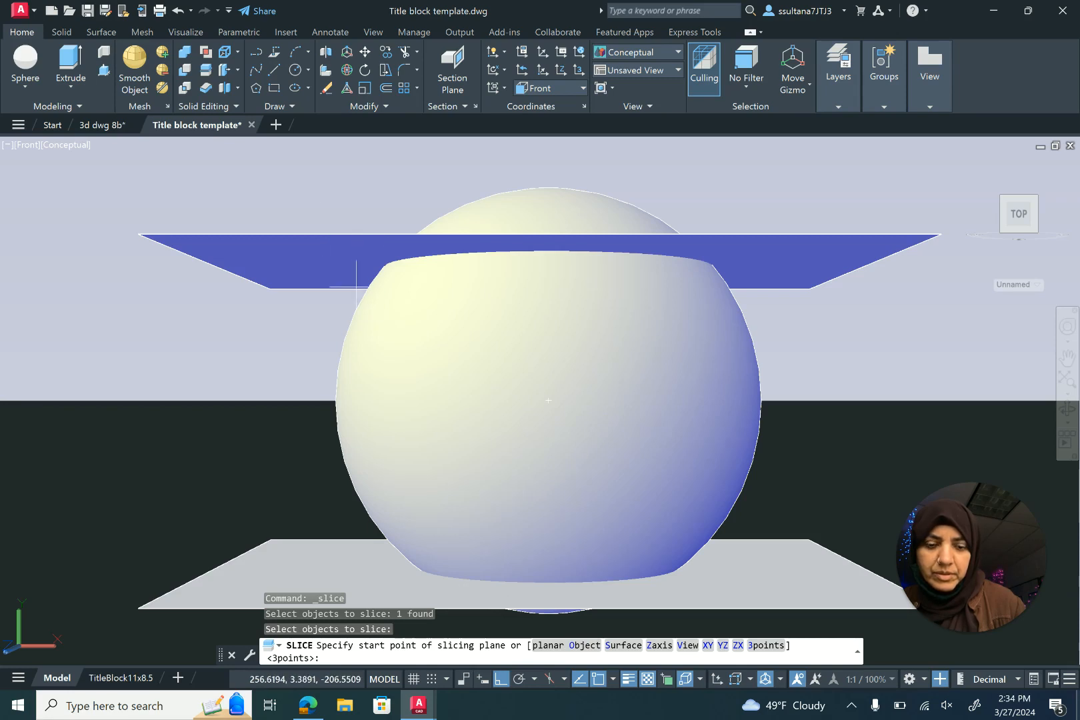
left_click(571, 644)
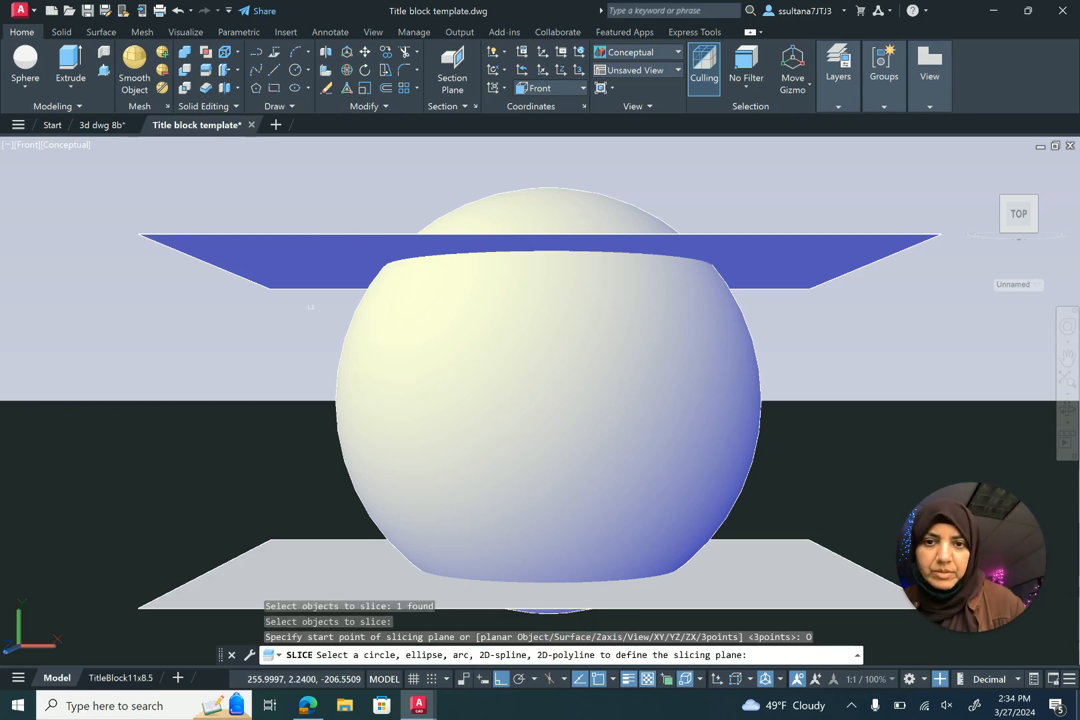
left_click(273, 253)
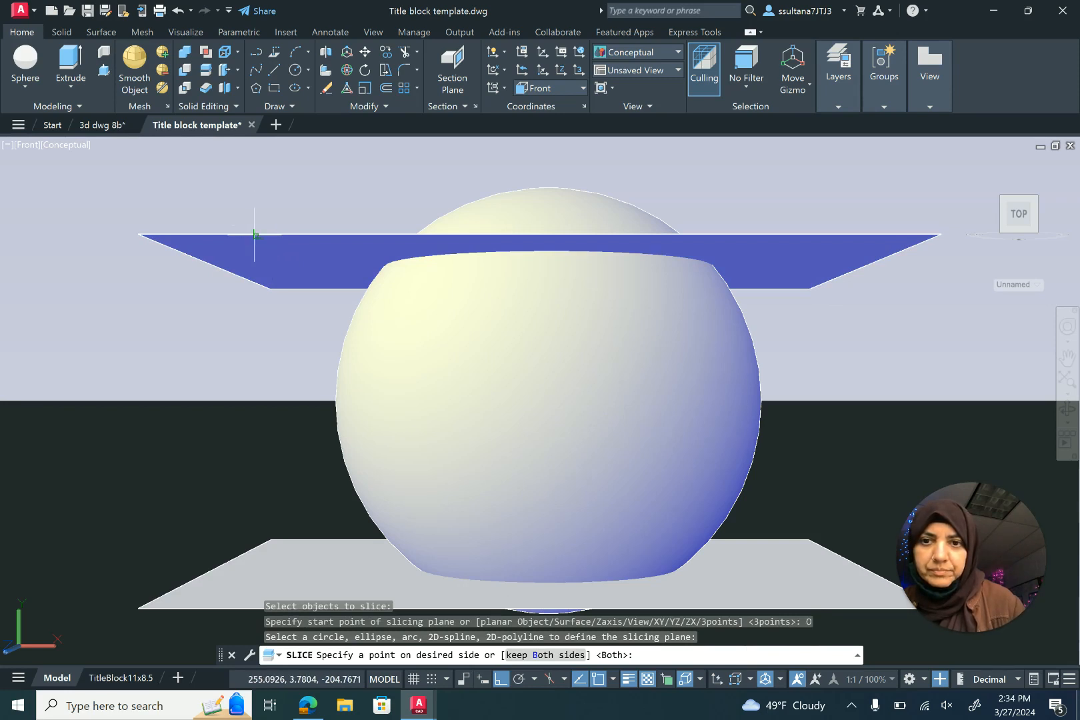
key("Return")
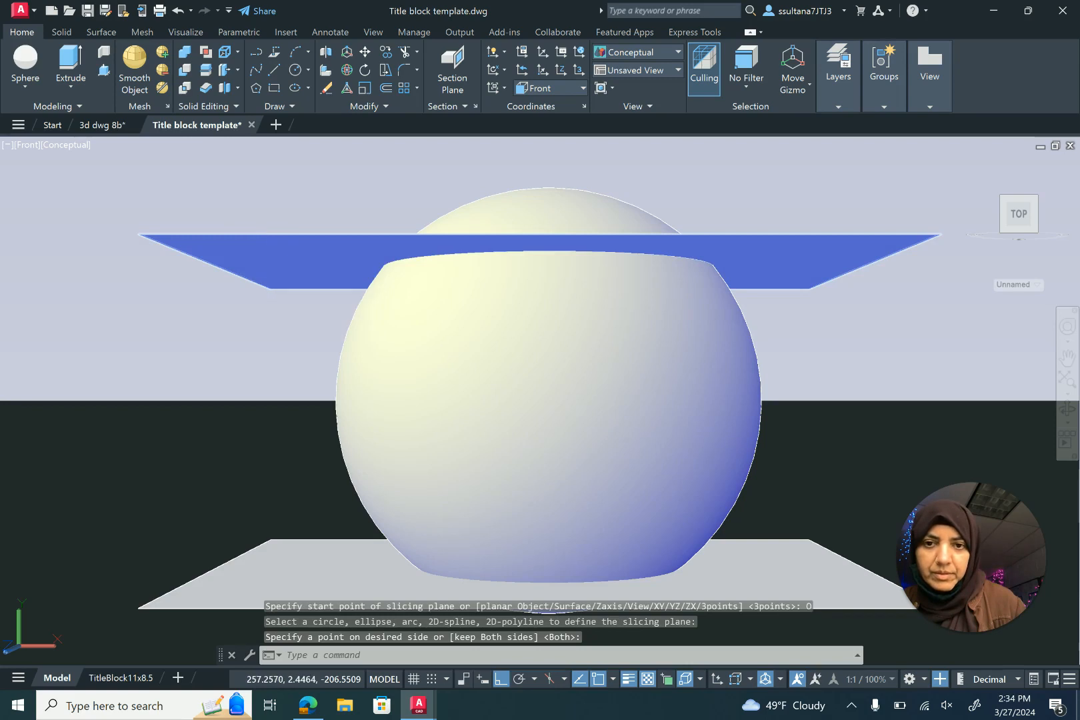
left_click(407, 309)
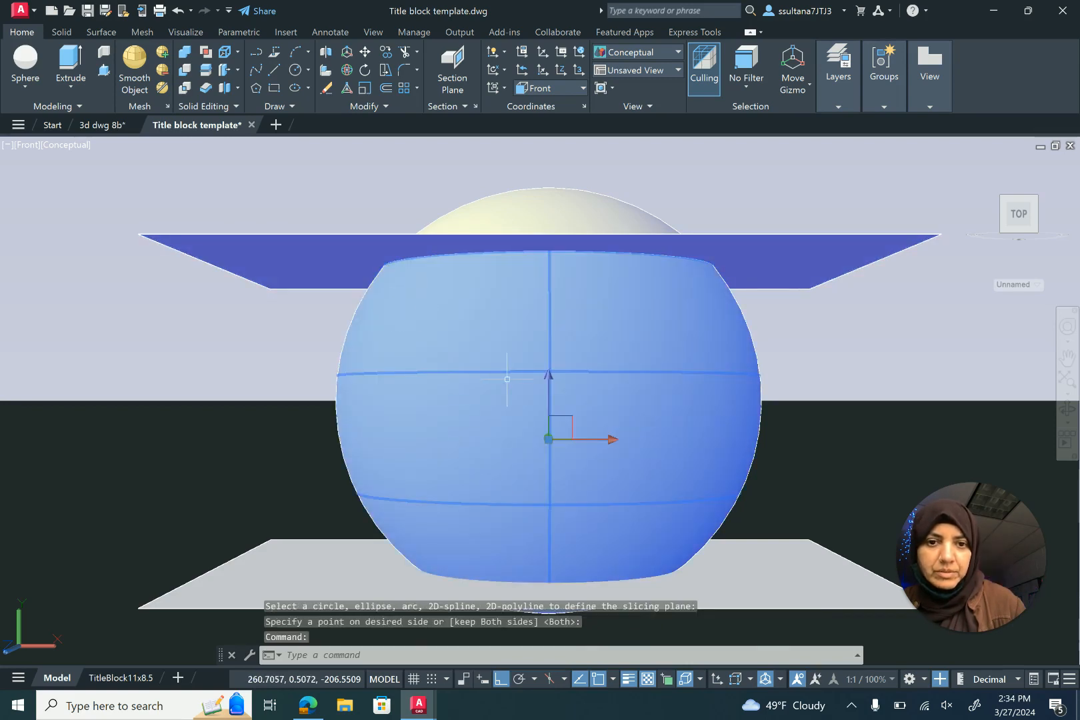
left_click(555, 199)
key("Escape")
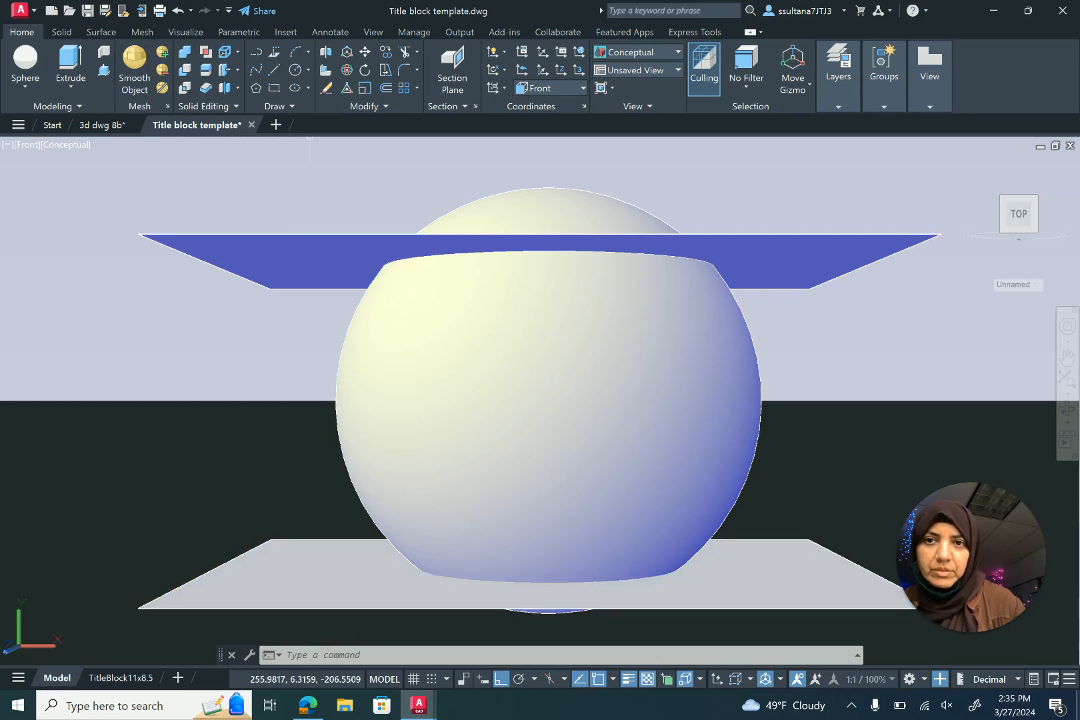
- Slice the sphere's main body using the lower region as the planar object, keeping both sides
left_click(205, 70)
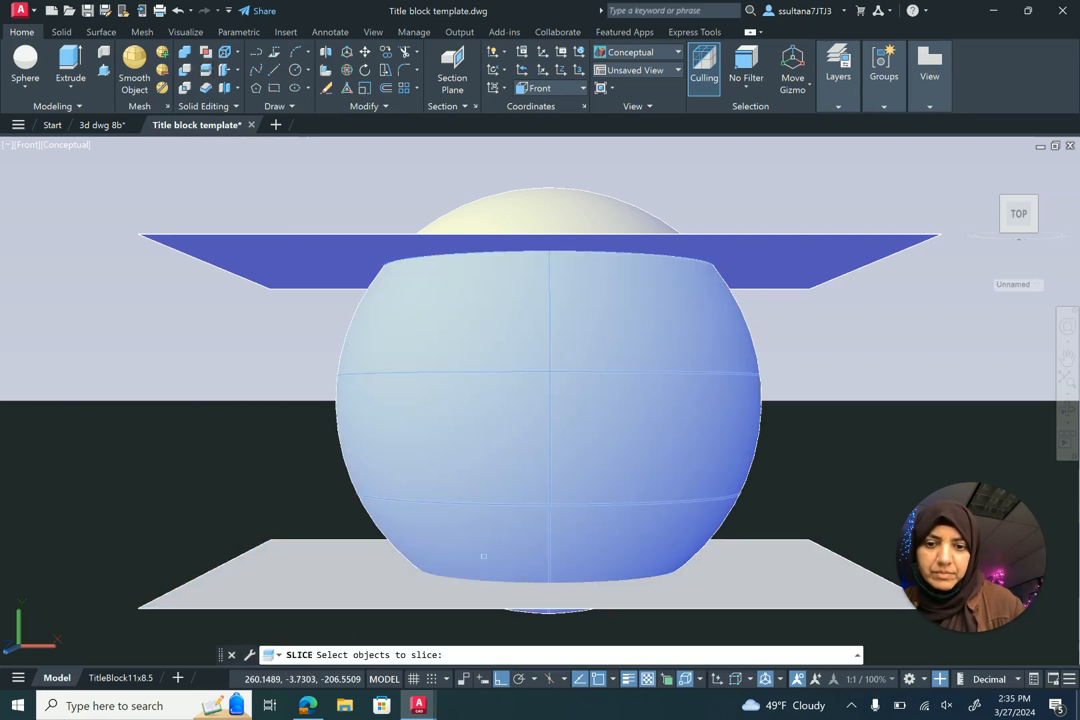
left_click(499, 511)
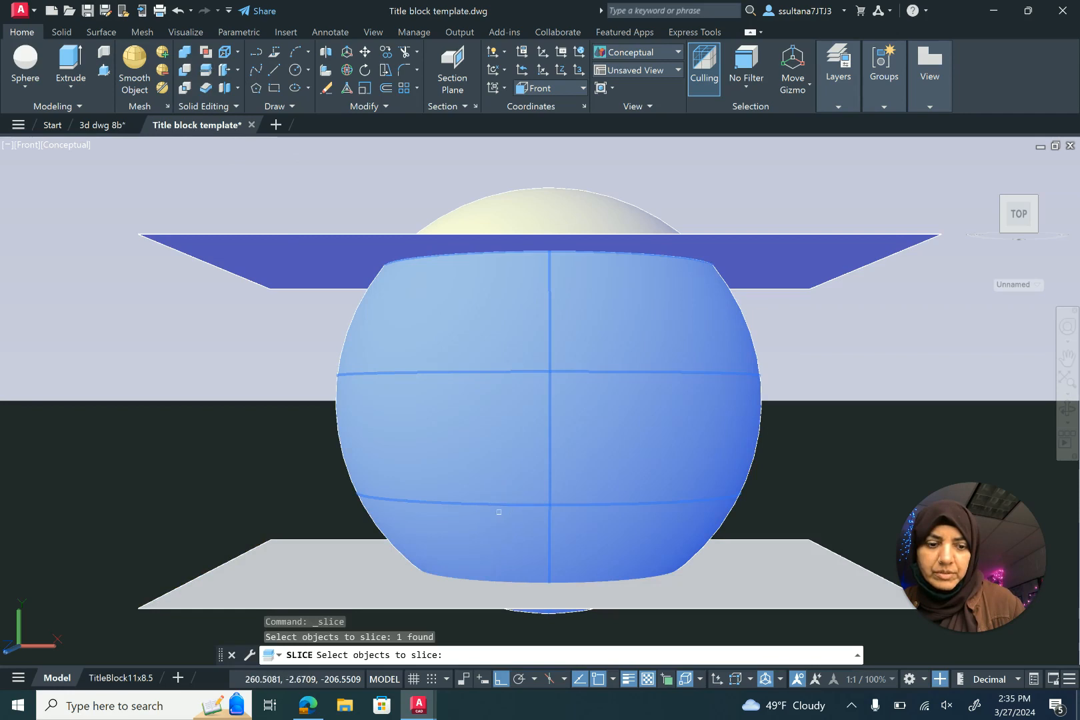
key("Return")
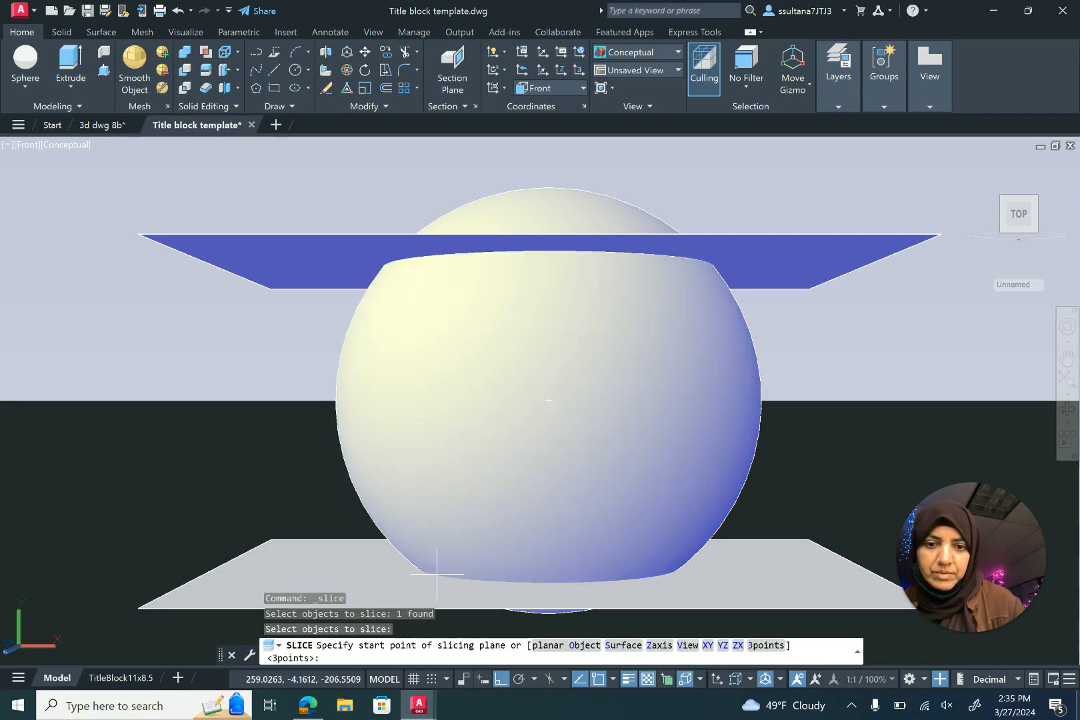
left_click(553, 645)
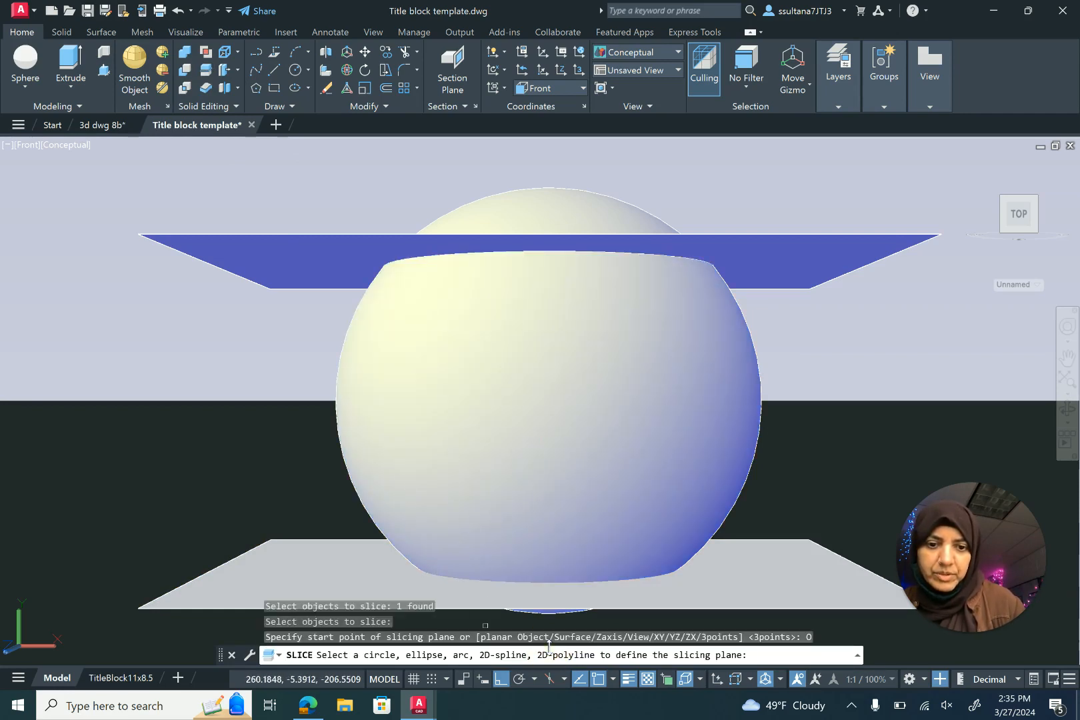
left_click(356, 575)
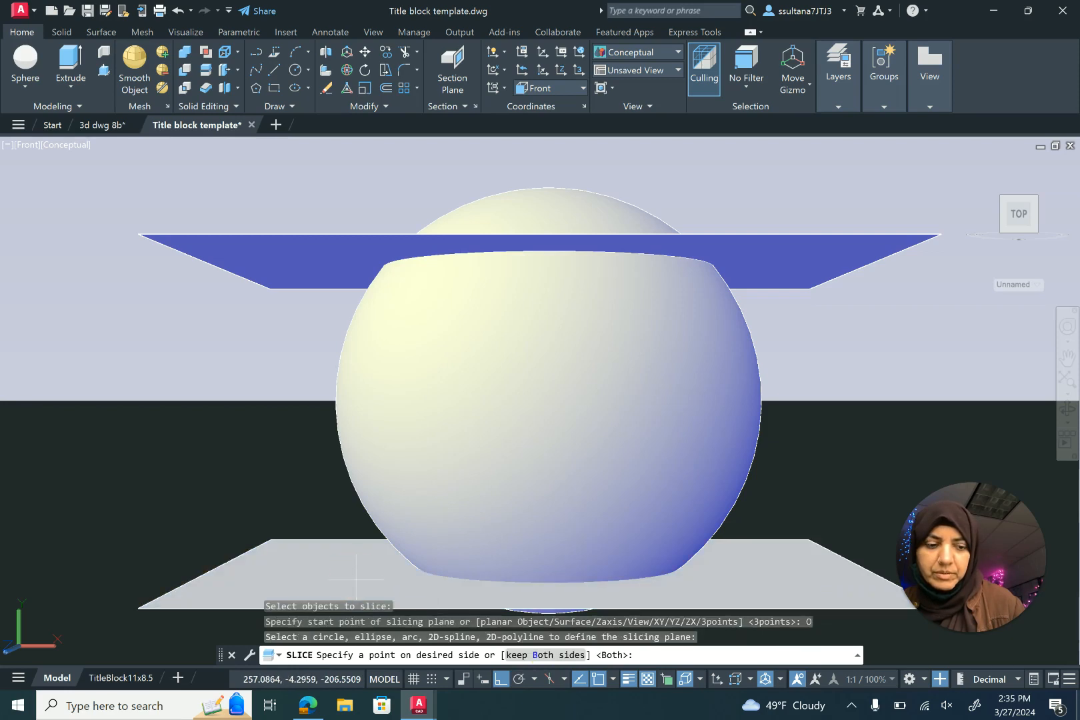
key("Return")
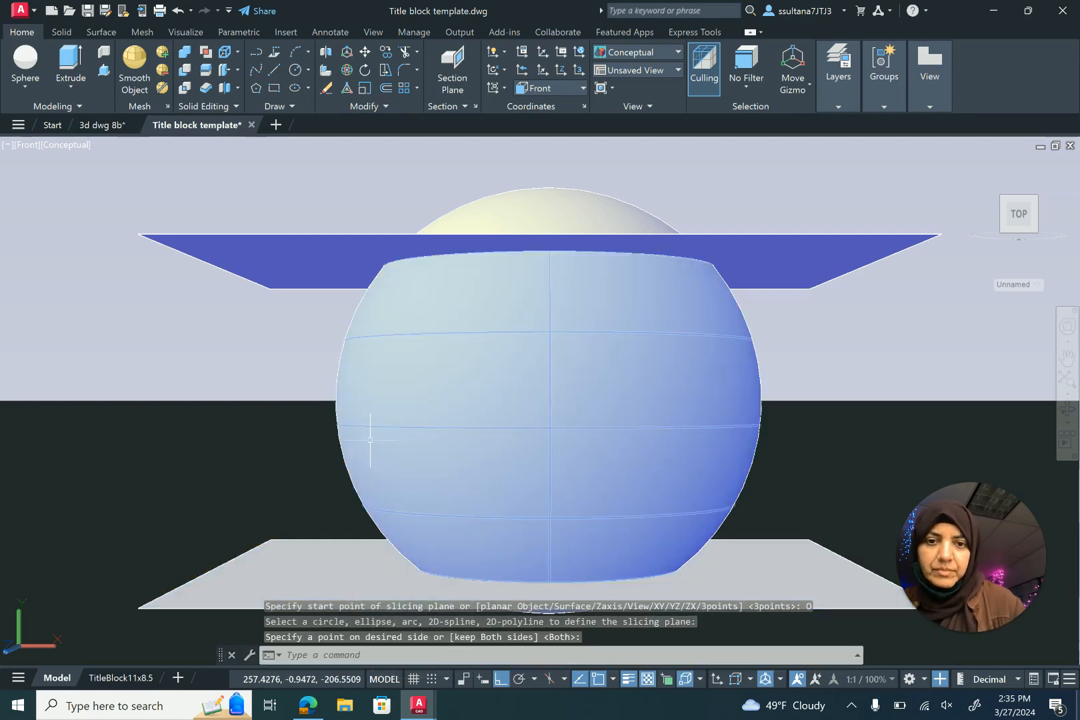
scroll(542, 404, "down", 2)
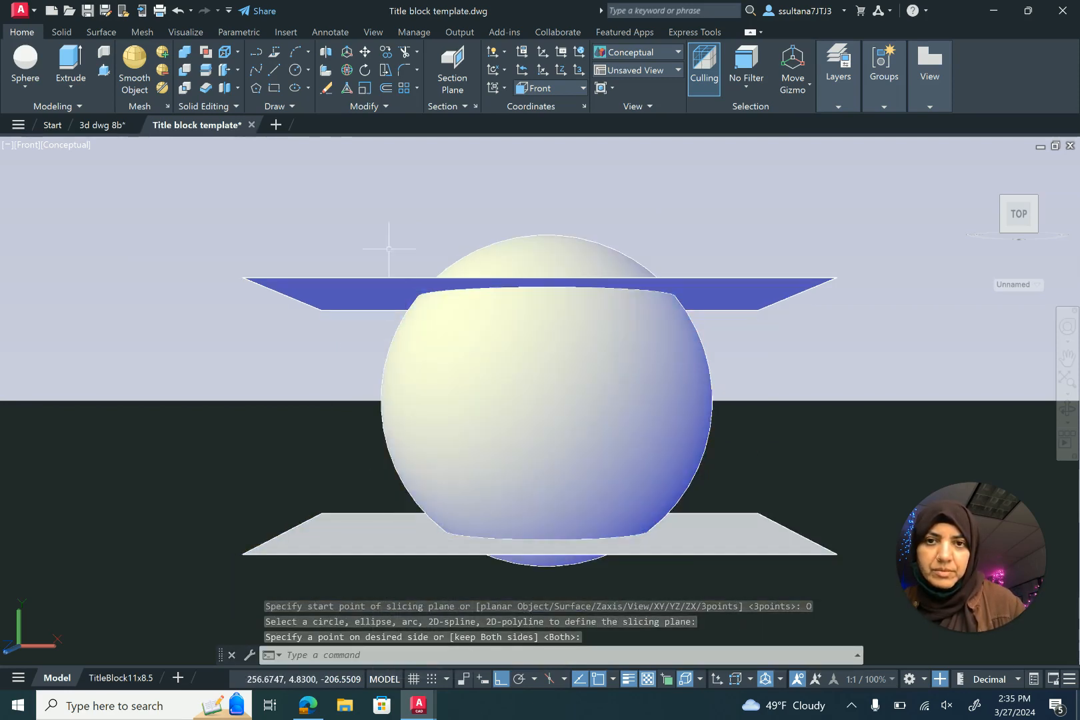
- Erase the sphere's sliced-off upper cap and the upper rectangular region
left_click(326, 88)
left_click(518, 254)
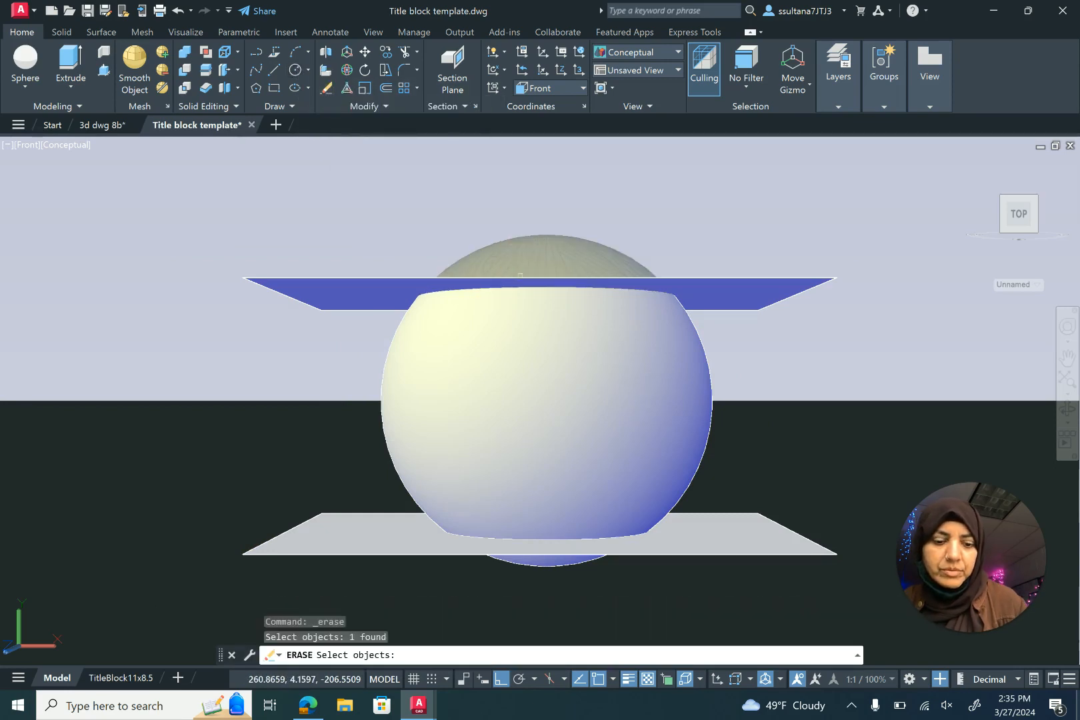
key("Return")
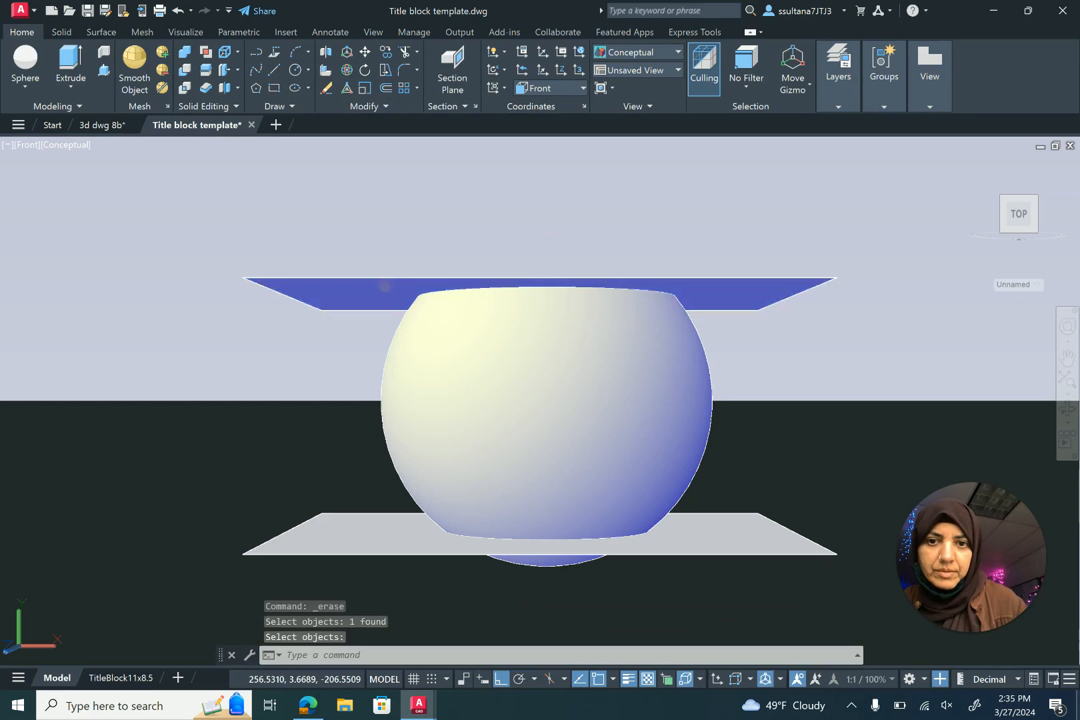
left_click(386, 285)
key("Delete")
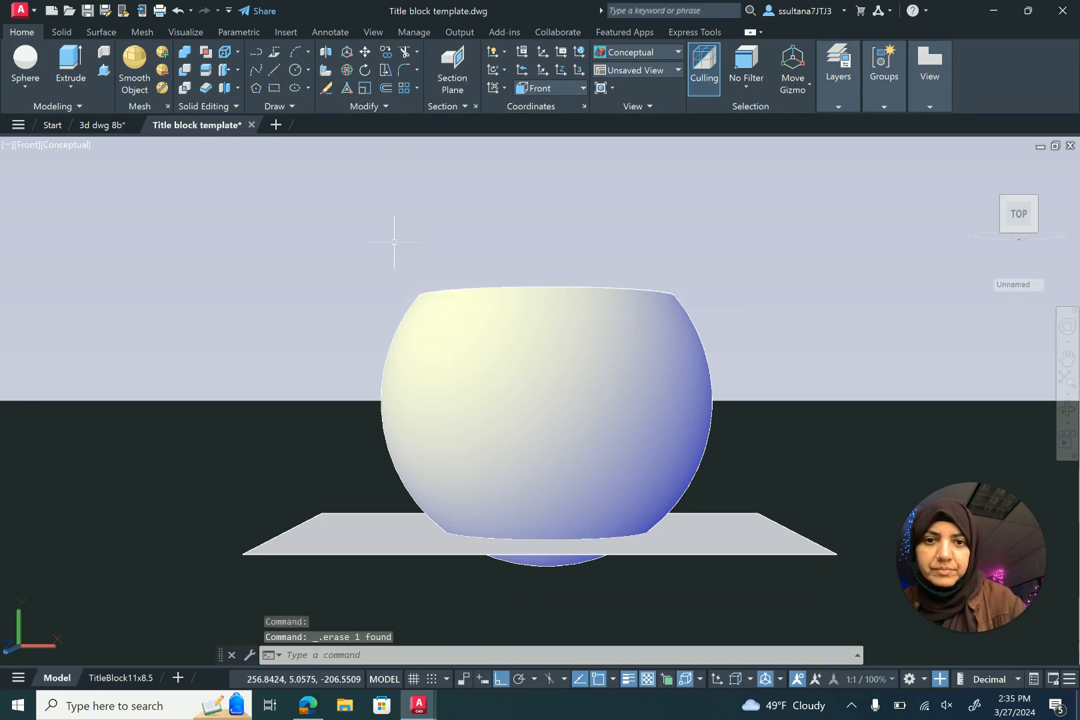
- Try erasing the sphere's sliced-off lower cap, and undo the erasure
left_click(329, 90)
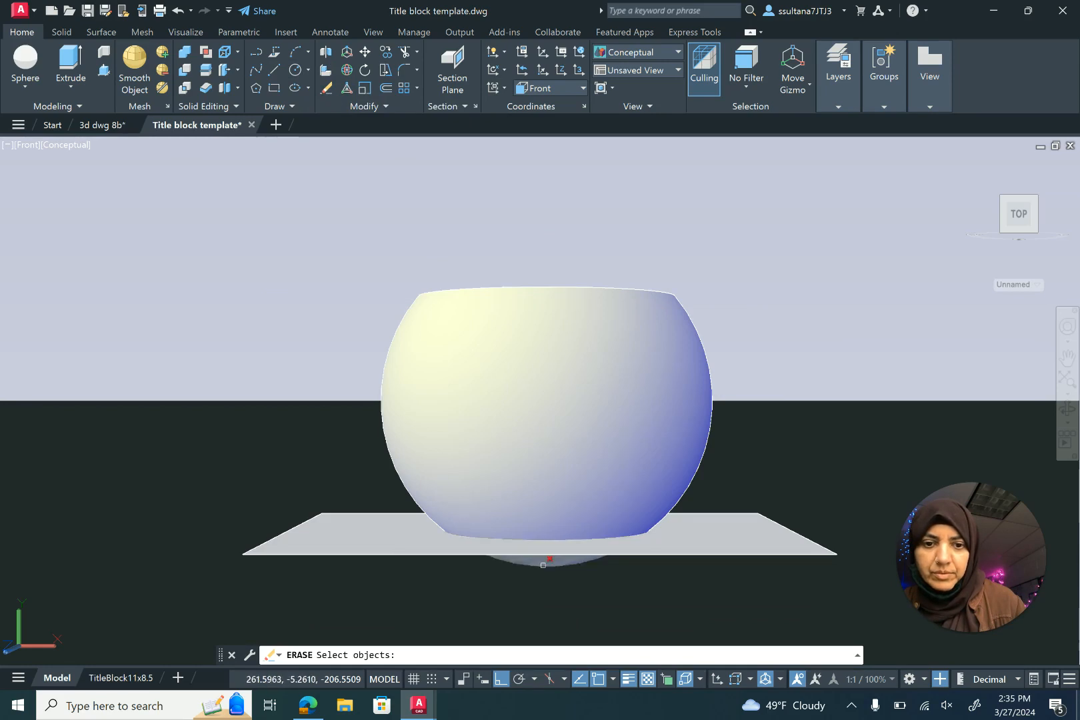
left_click(538, 565)
key("Return")
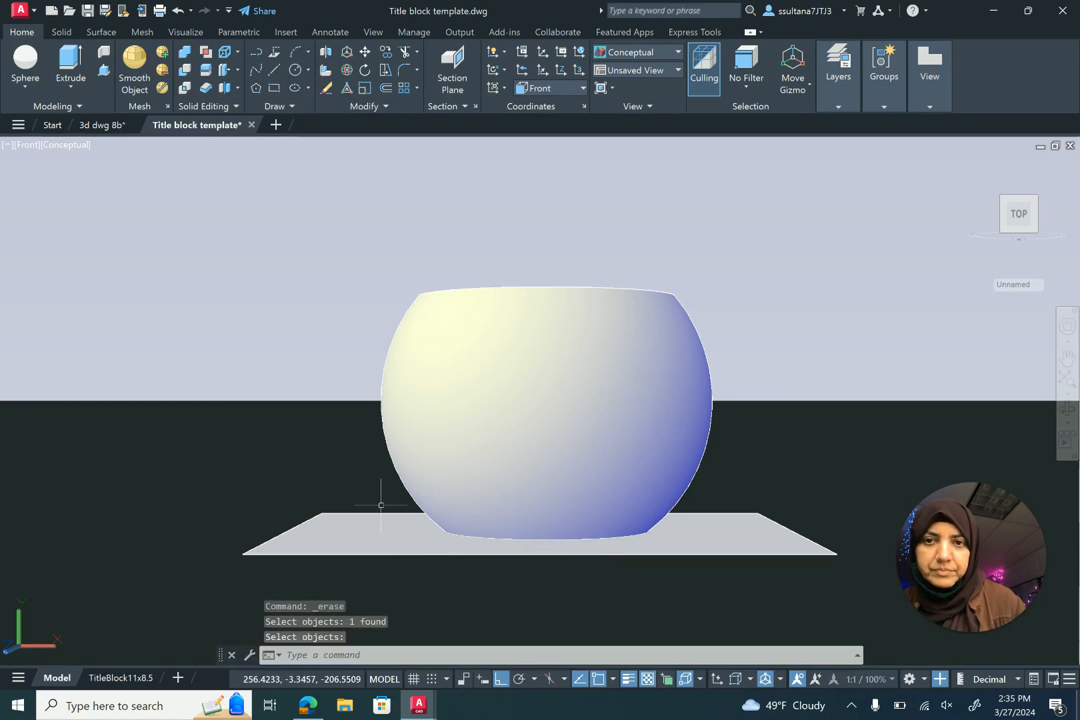
left_click(331, 86)
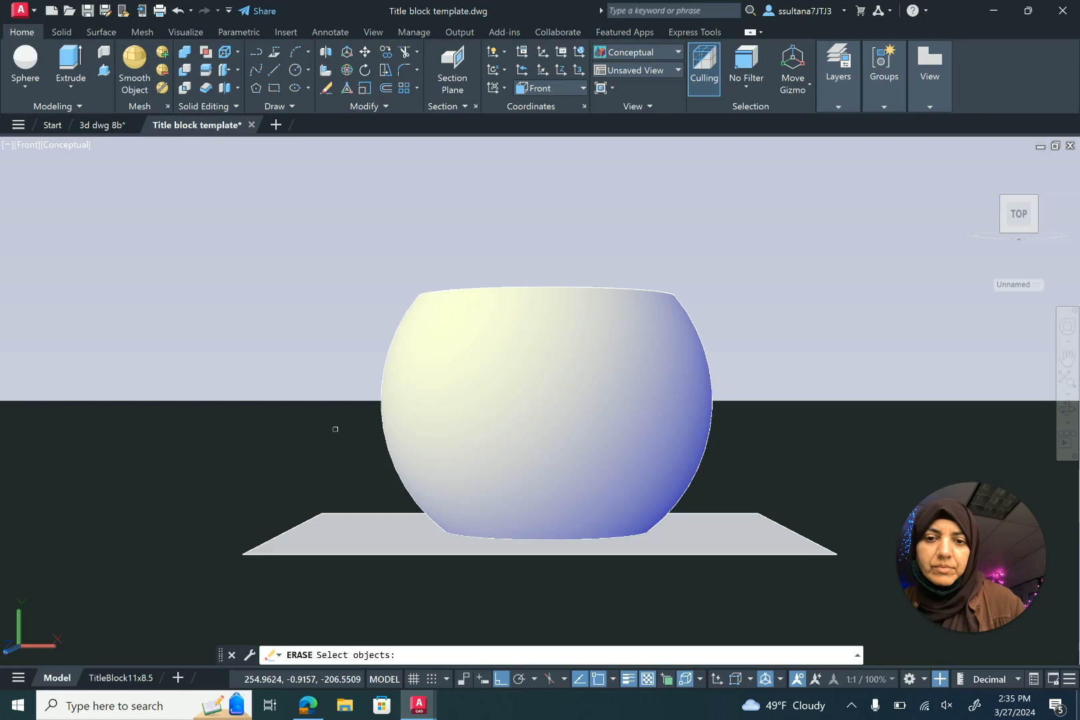
left_click(178, 11)
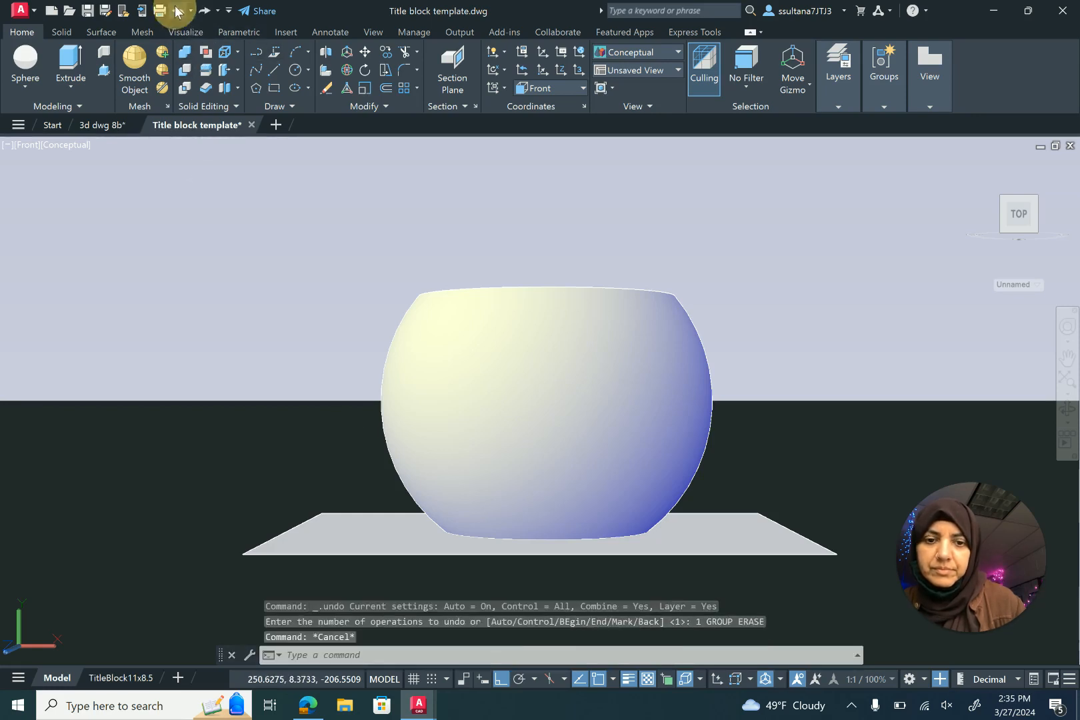
left_click(178, 11)
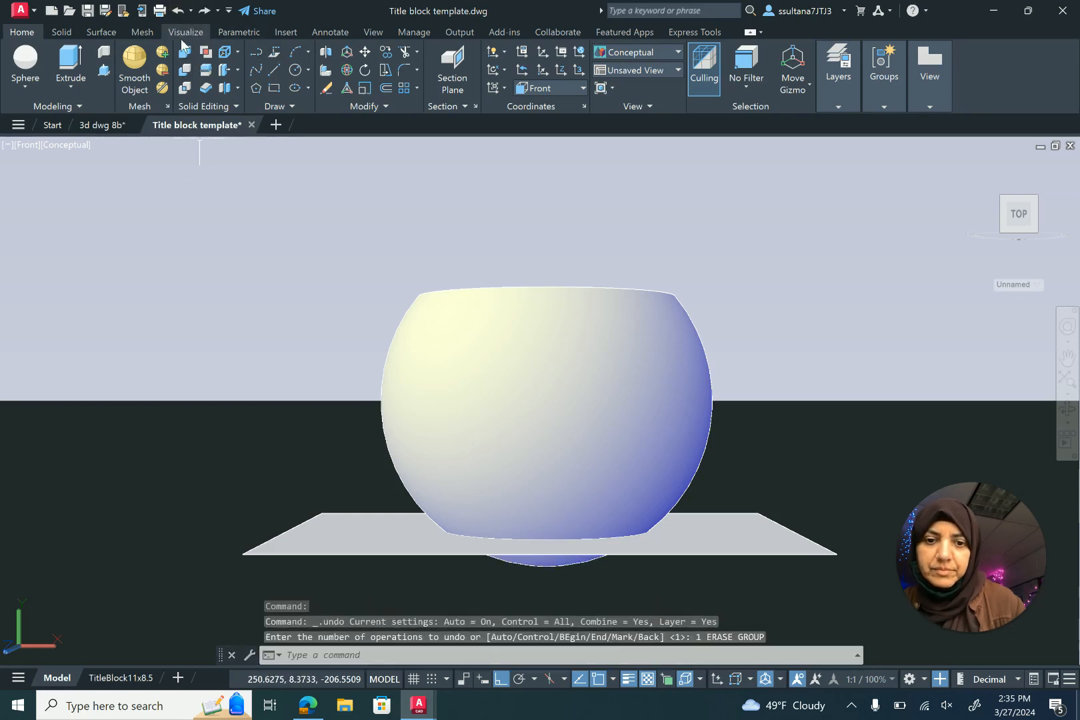
- Erase the lower cap that protrudes beneath the remaining rectangular region
left_click(327, 88)
left_click(549, 558)
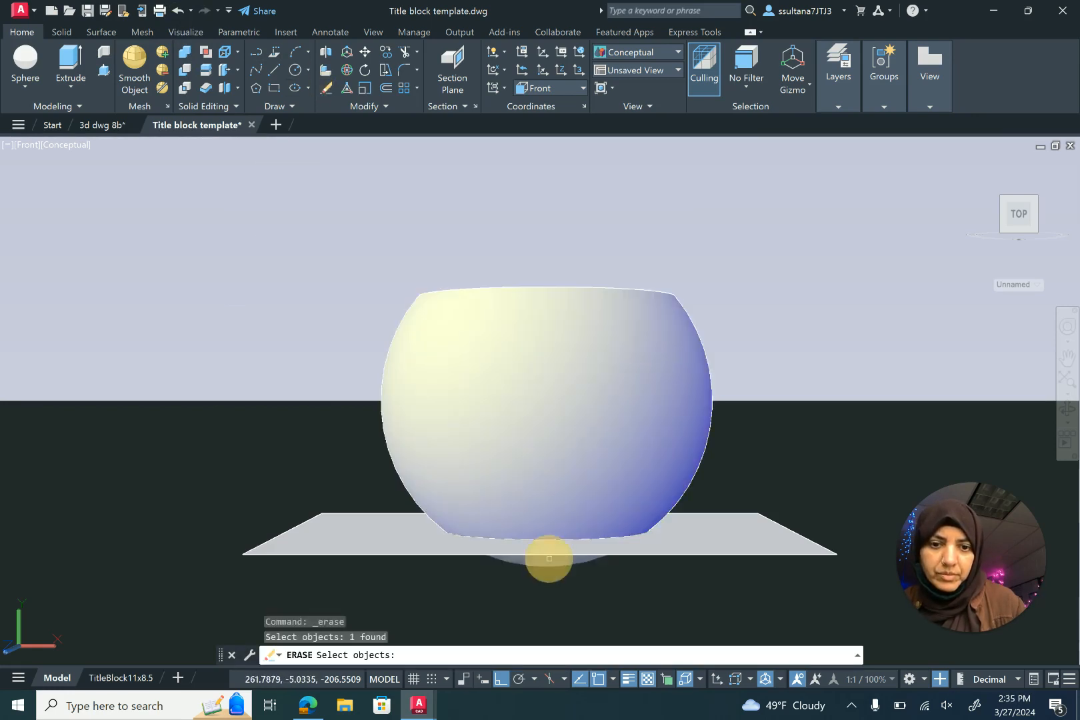
right_click(506, 593)
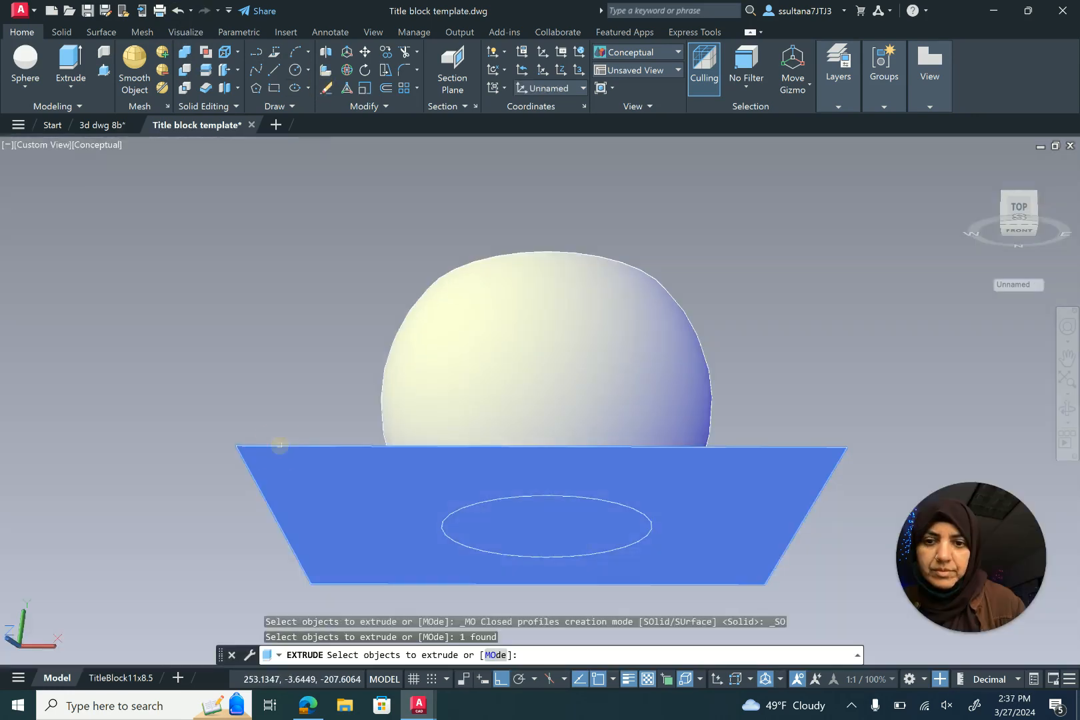
- Extrude the lower rectangular region with a height of -1 to form a base slab
right_click(247, 375)
left_click(256, 381)
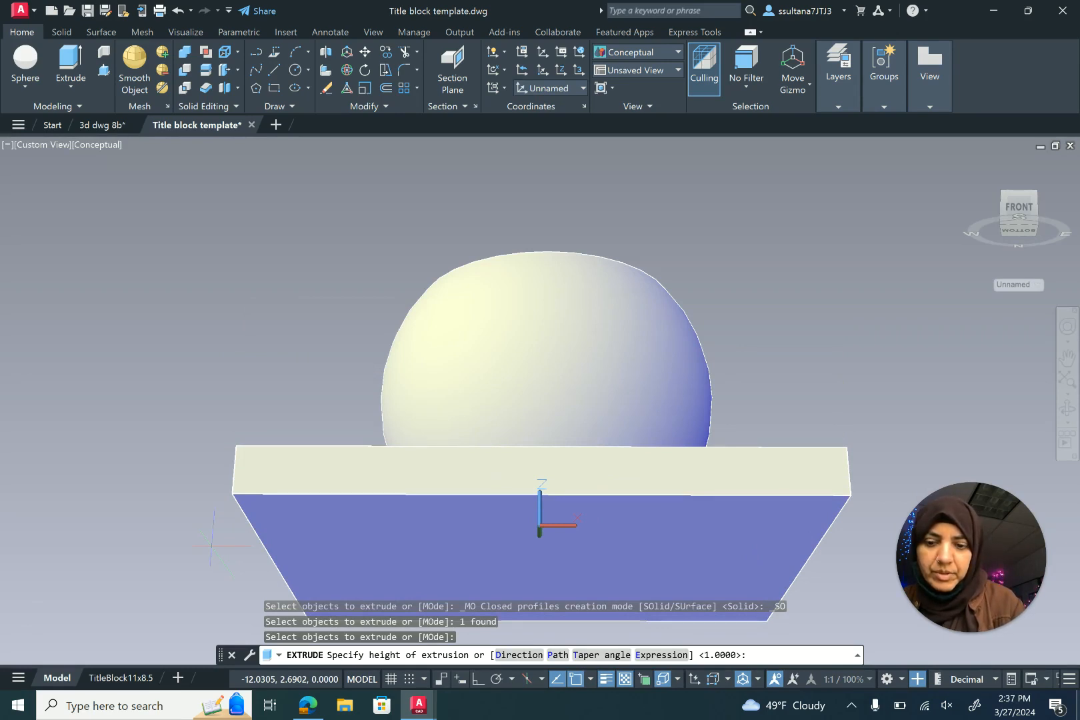
type("-1")
key("Return")
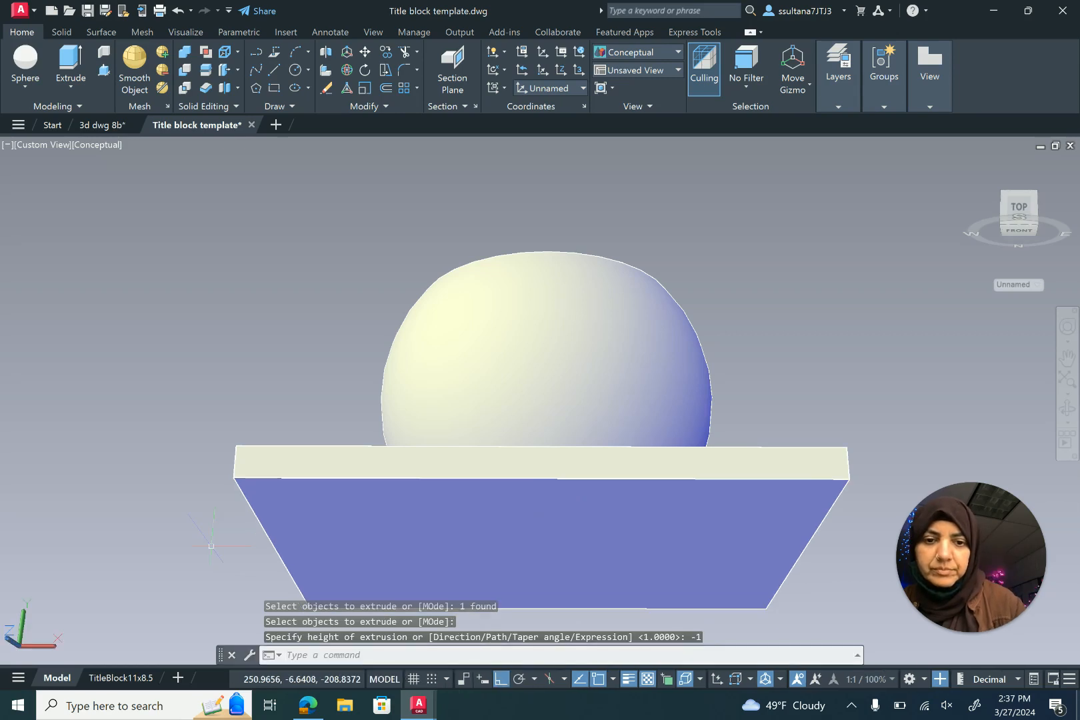
- Shell the truncated sphere with its flat top face removed, using an offset distance of 0.5
left_click(1066, 408)
left_click_drag(309, 320, 405, 439)
right_click(280, 273)
left_click(296, 280)
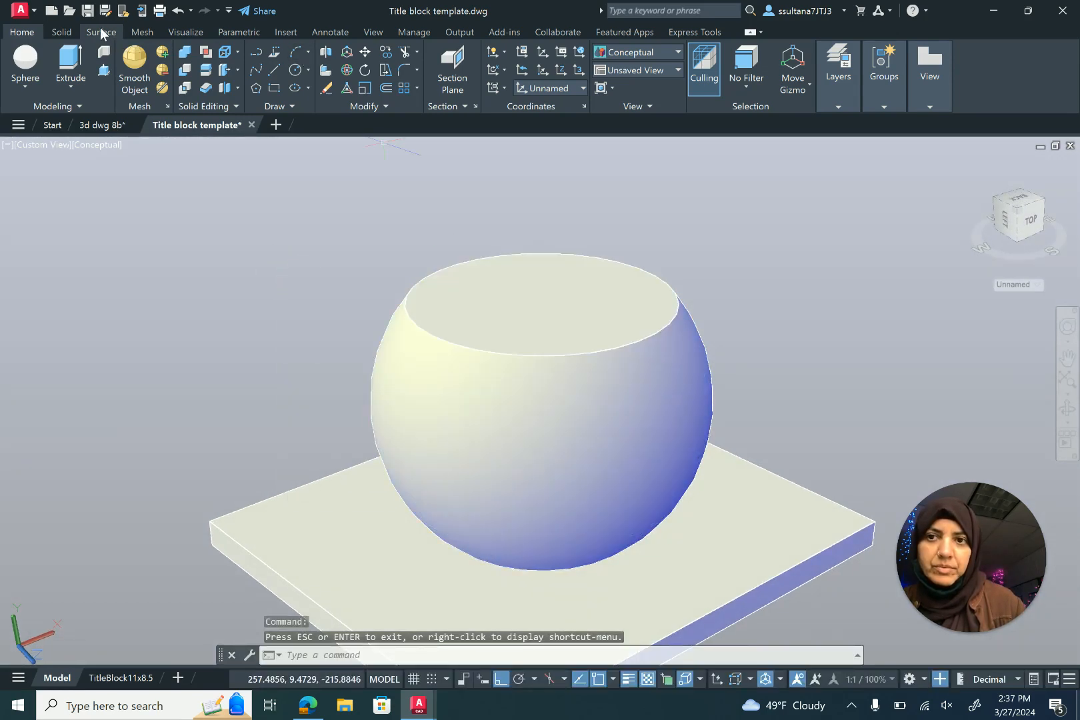
left_click(59, 31)
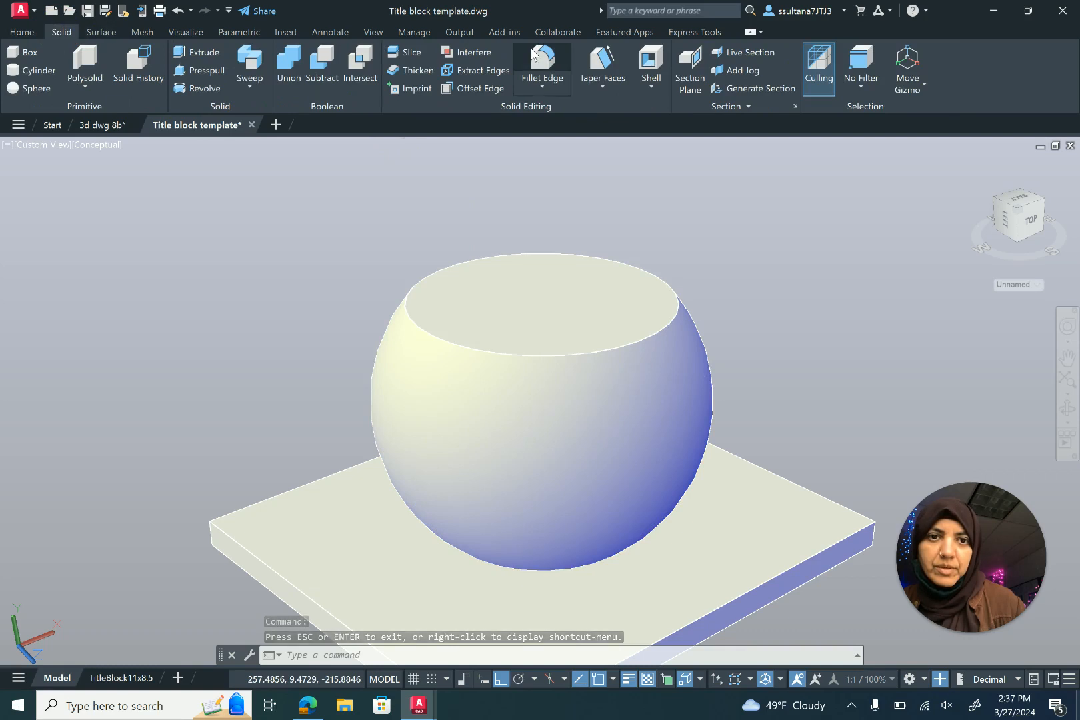
left_click(648, 64)
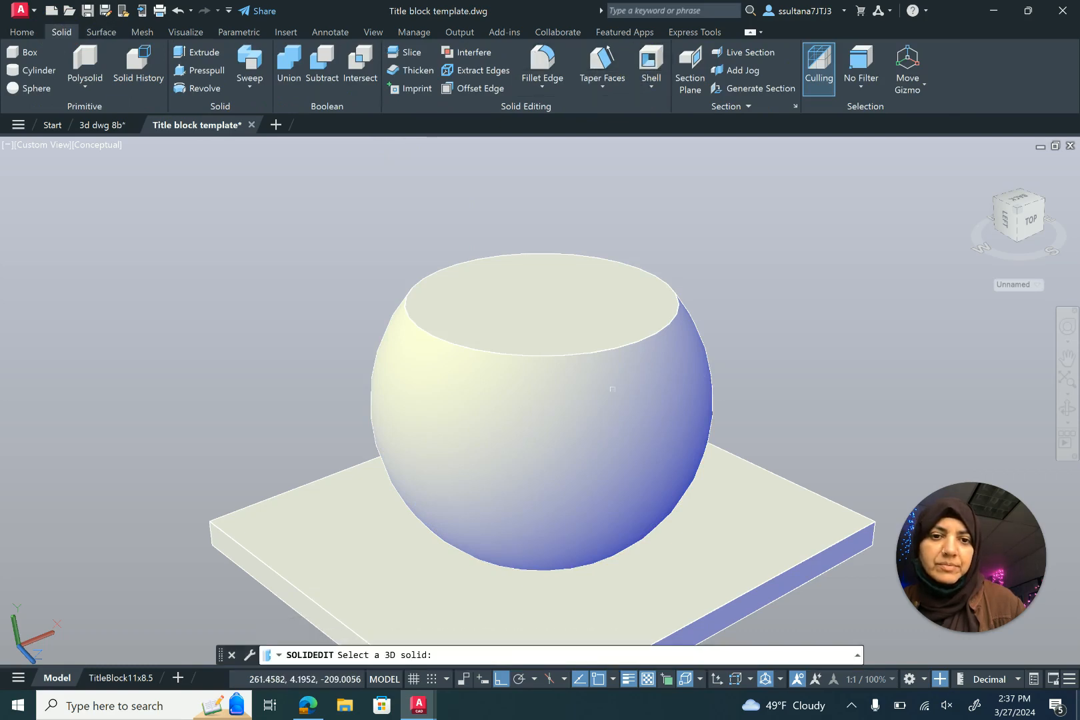
left_click(595, 401)
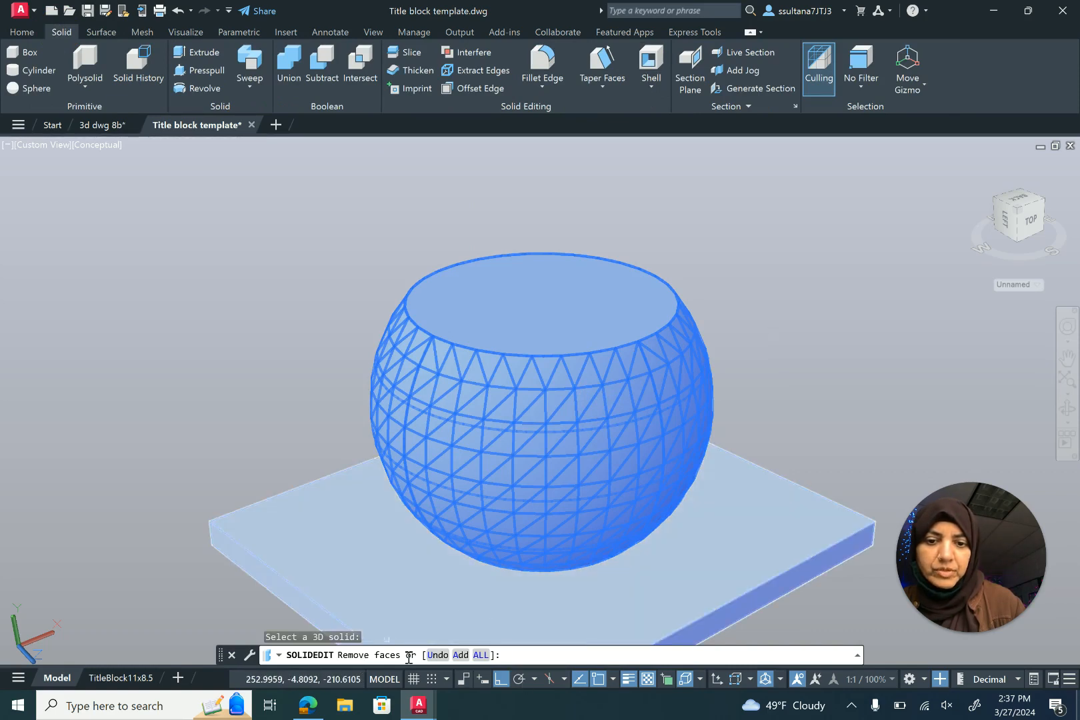
left_click(504, 281)
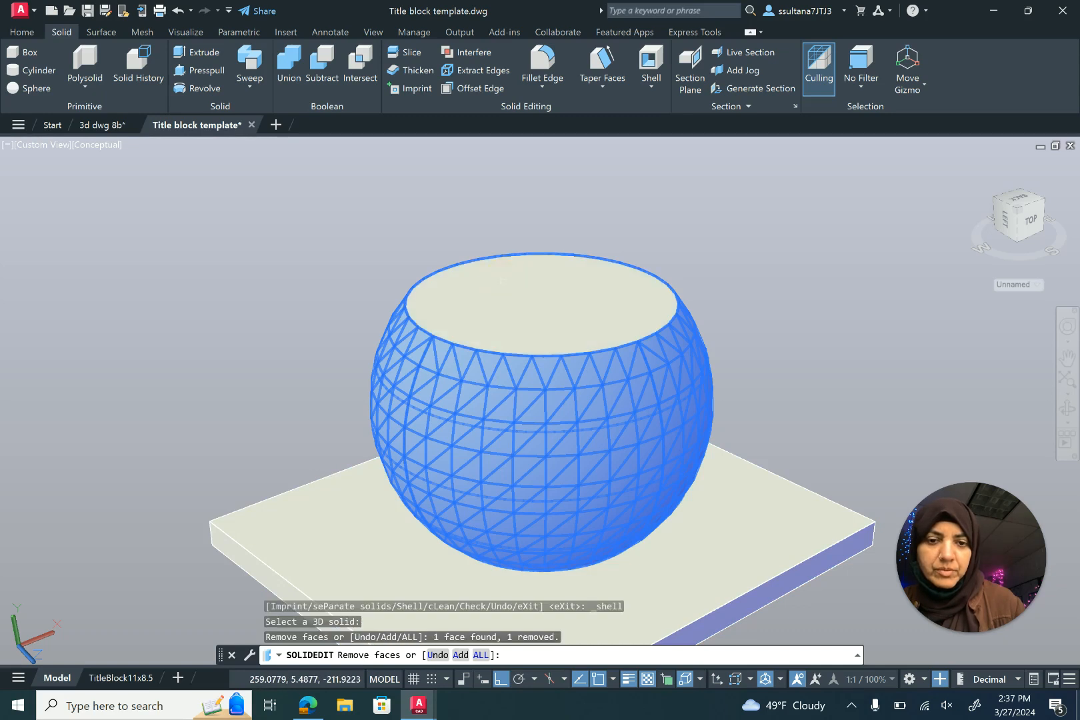
key("Return")
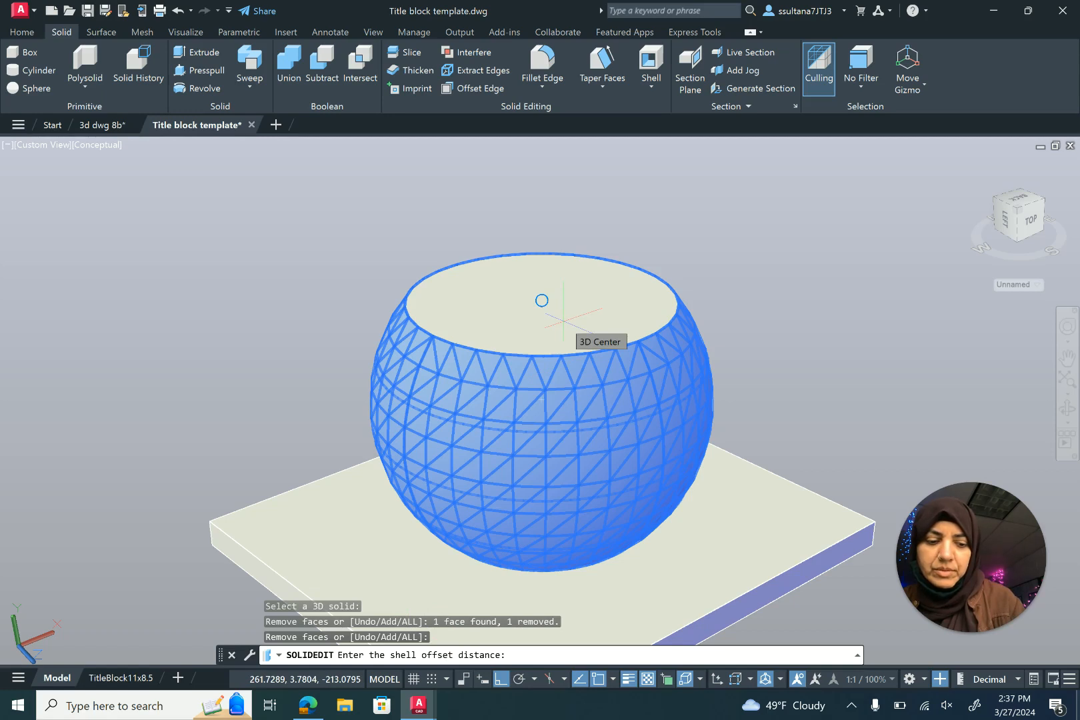
type(".")
type("9")
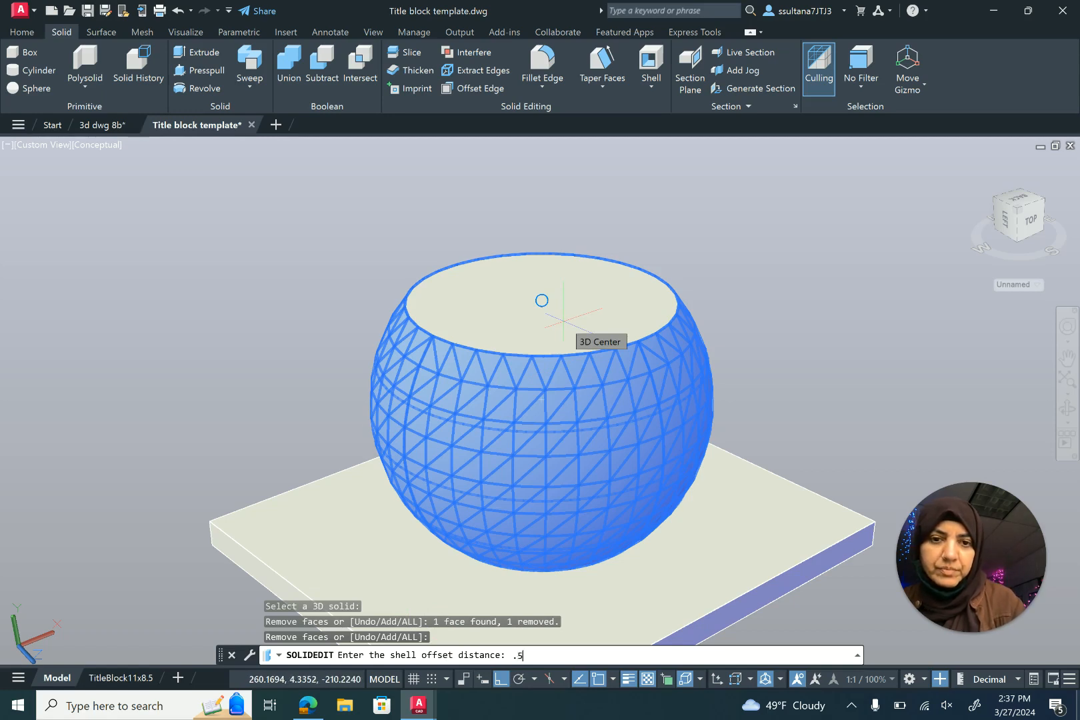
key("Return")
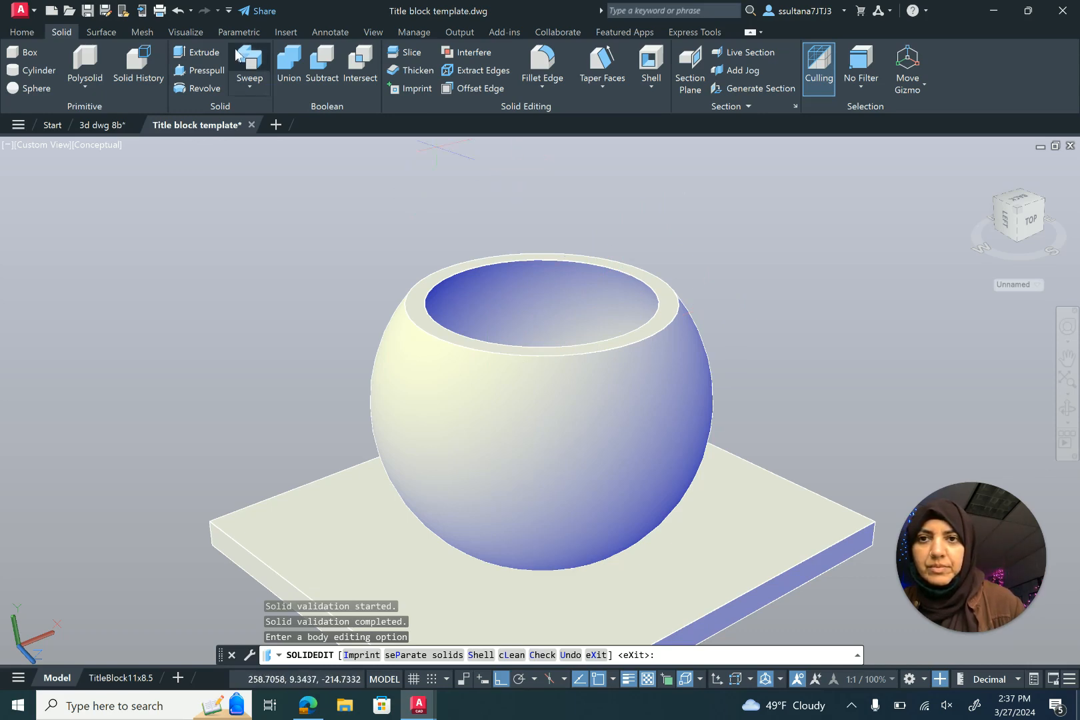
- End the solid editing command and show the model in the Front view with parallel projection
scroll(122, 138, "down", 1)
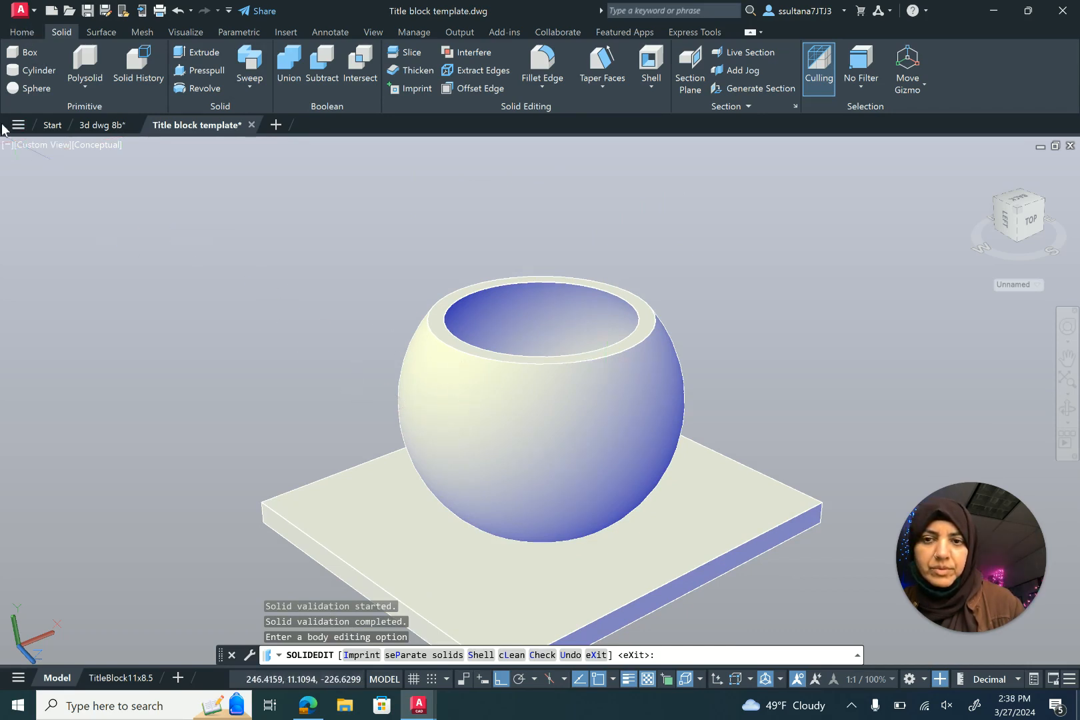
left_click(36, 146)
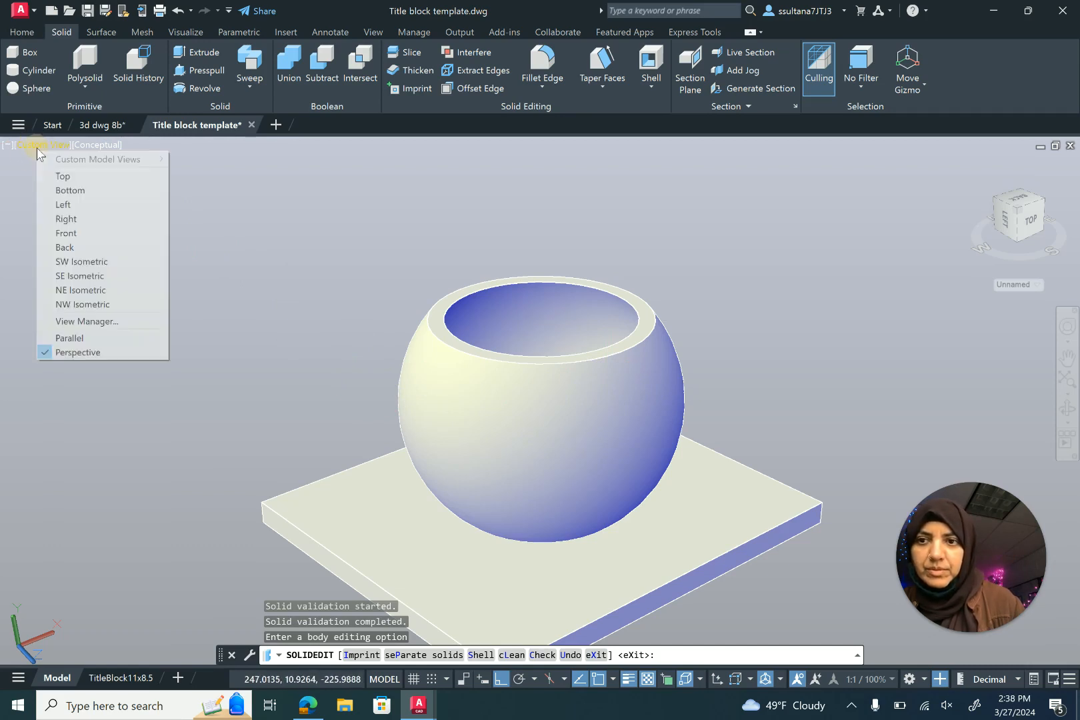
left_click(66, 233)
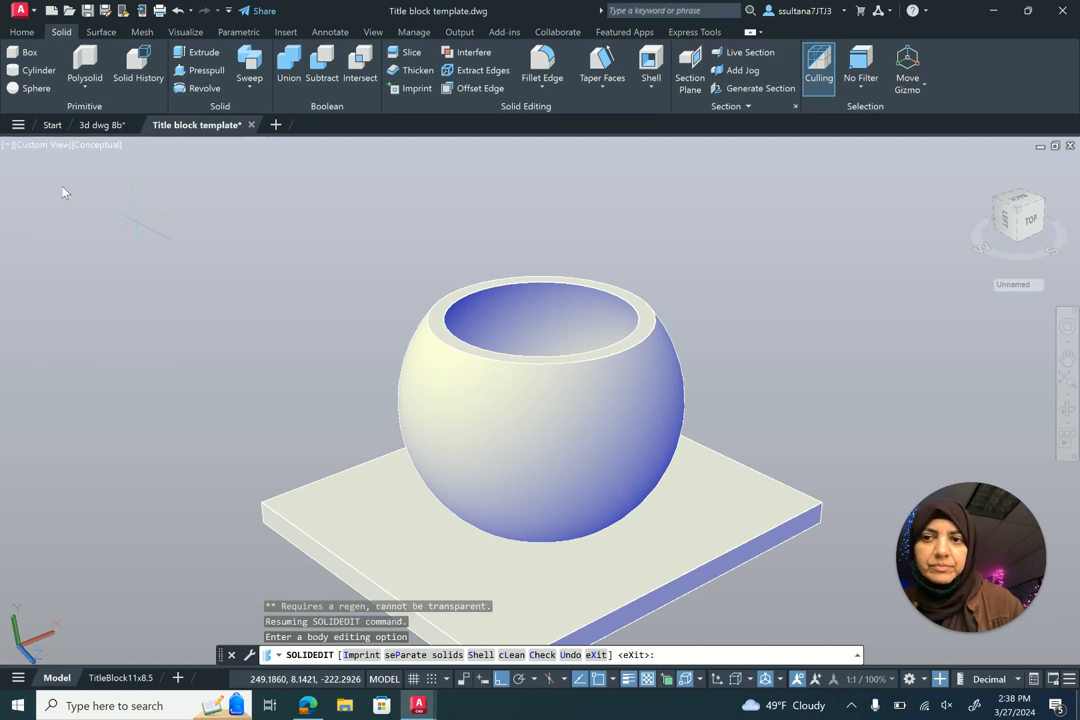
key("Escape")
left_click(35, 144)
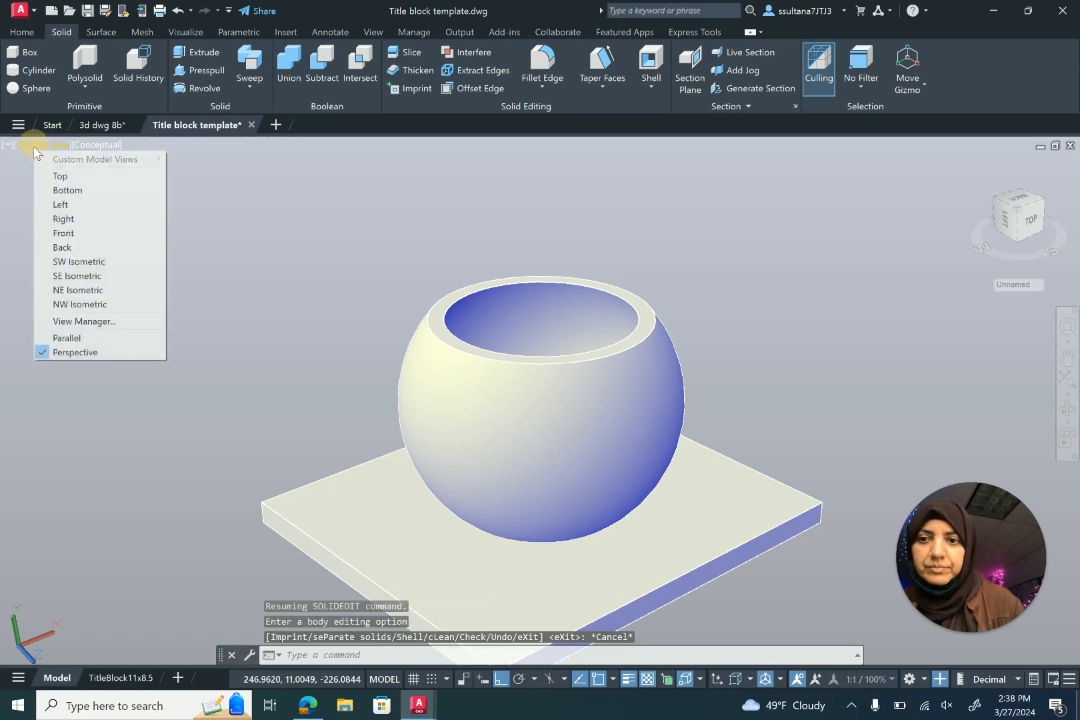
left_click(64, 232)
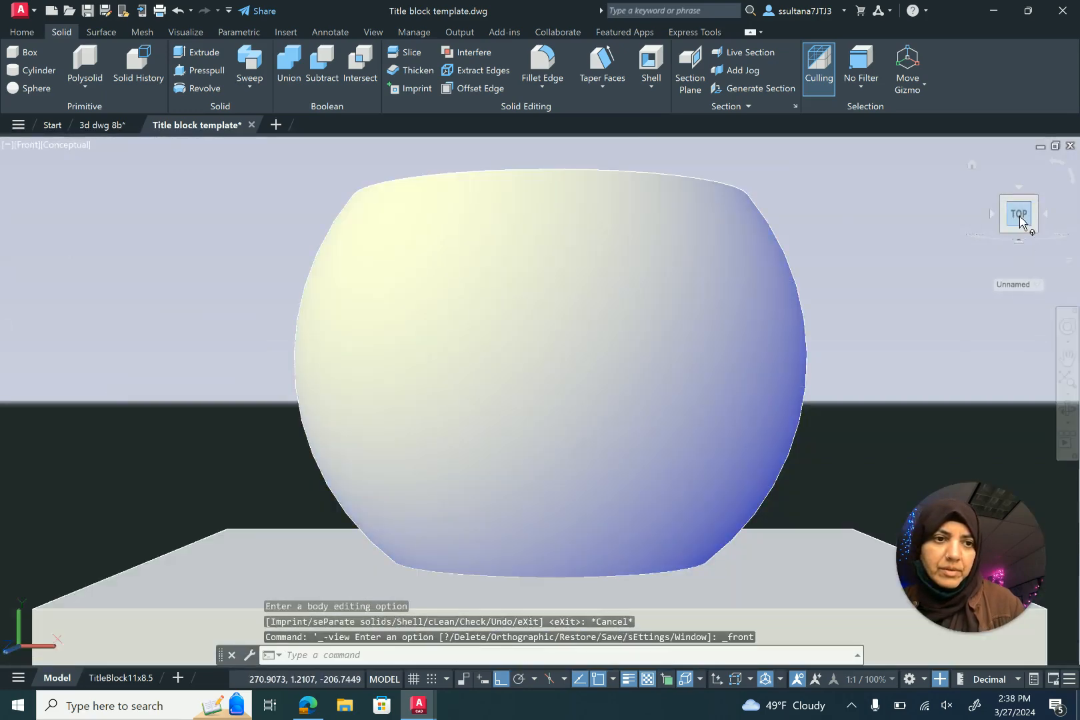
right_click(1021, 222)
left_click(992, 240)
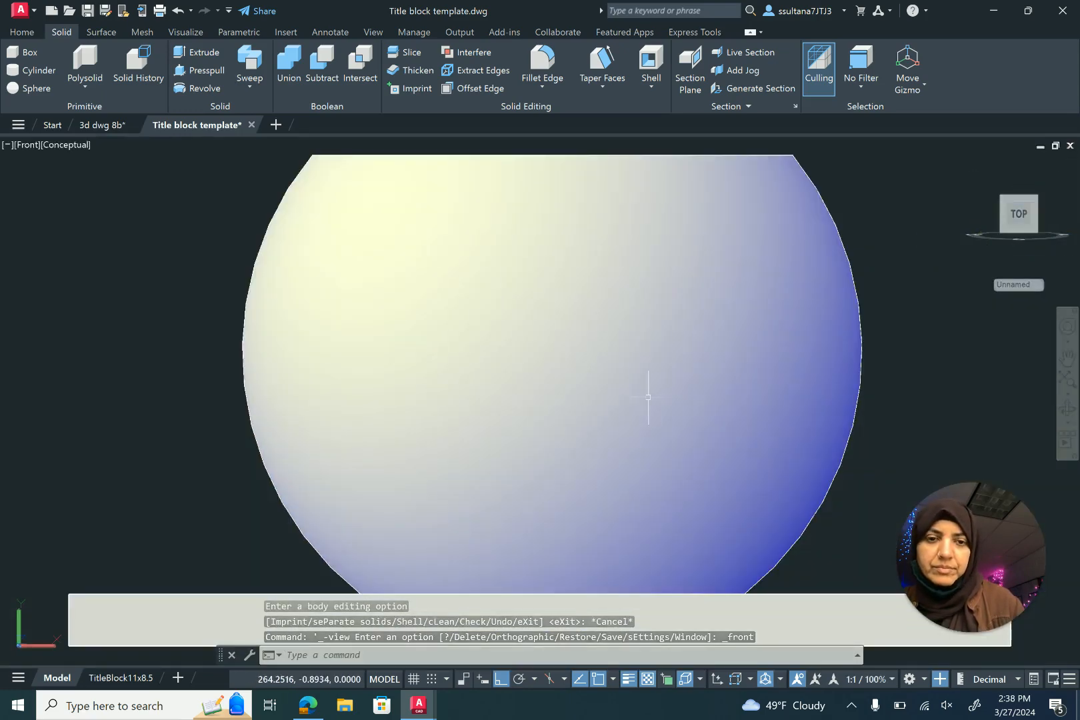
scroll(648, 397, "down", 4)
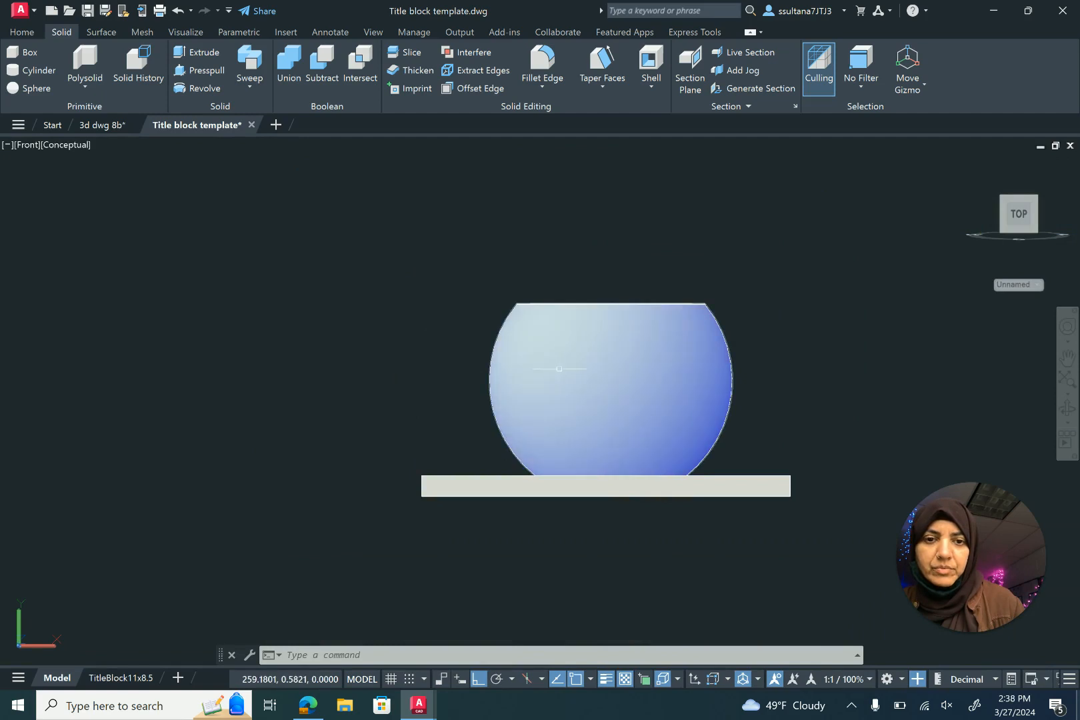
scroll(400, 355, "up", 2)
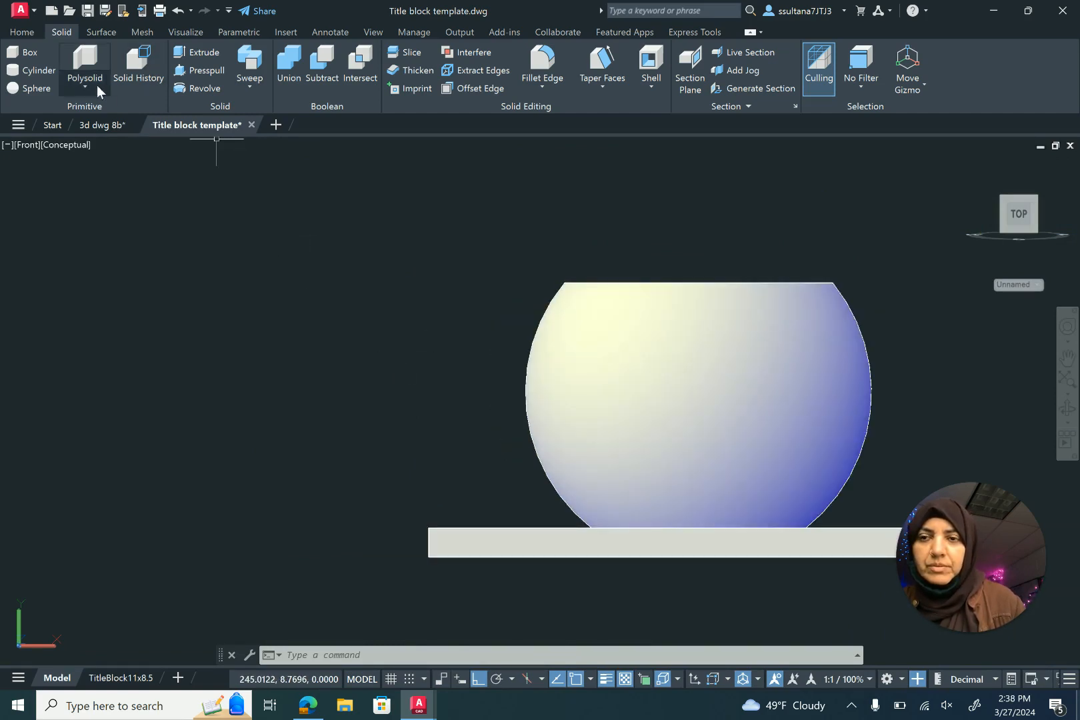
- Draw a circle of radius 1 in the empty space to the left of the bowl
left_click(28, 34)
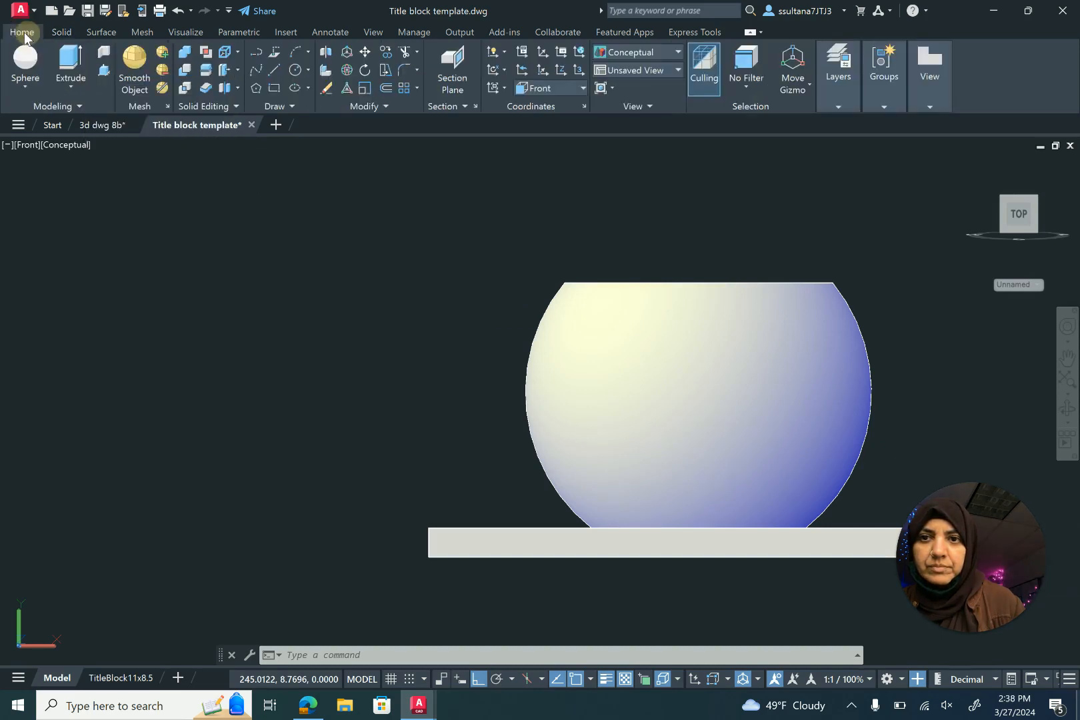
left_click(293, 70)
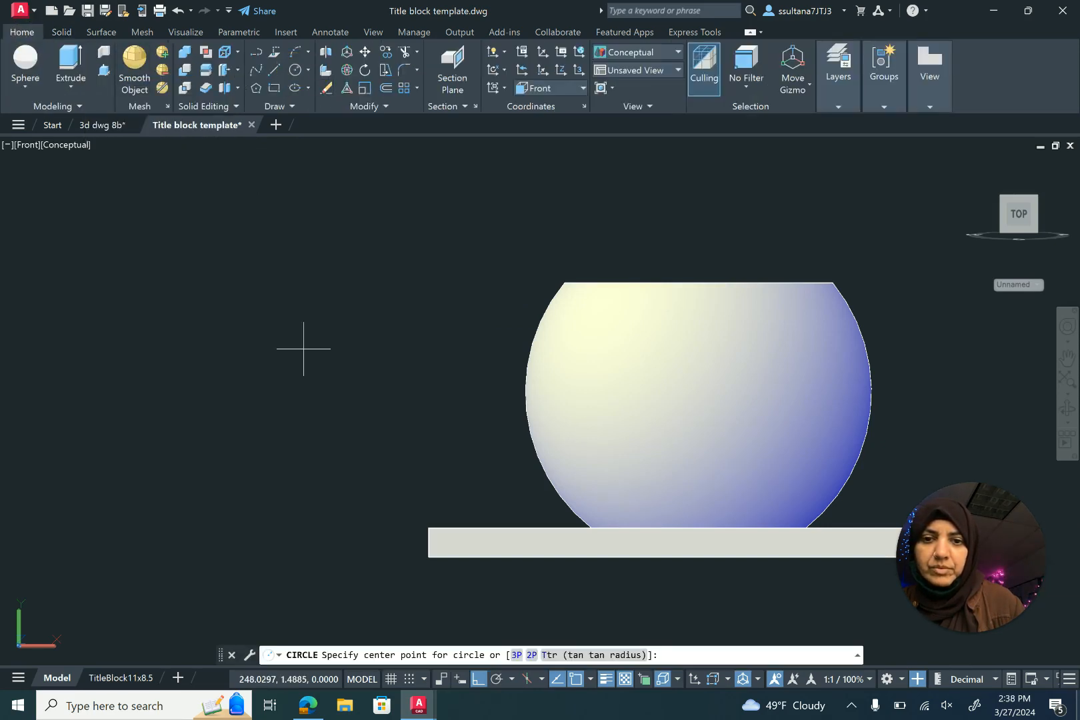
left_click(372, 378)
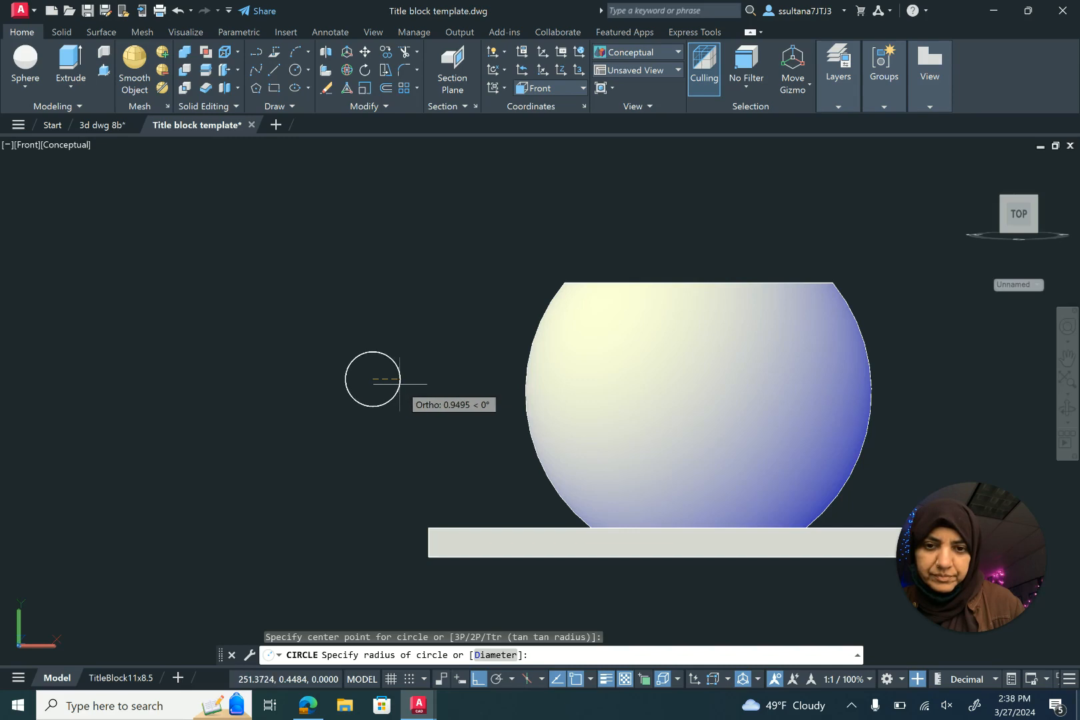
type("1")
key("Return")
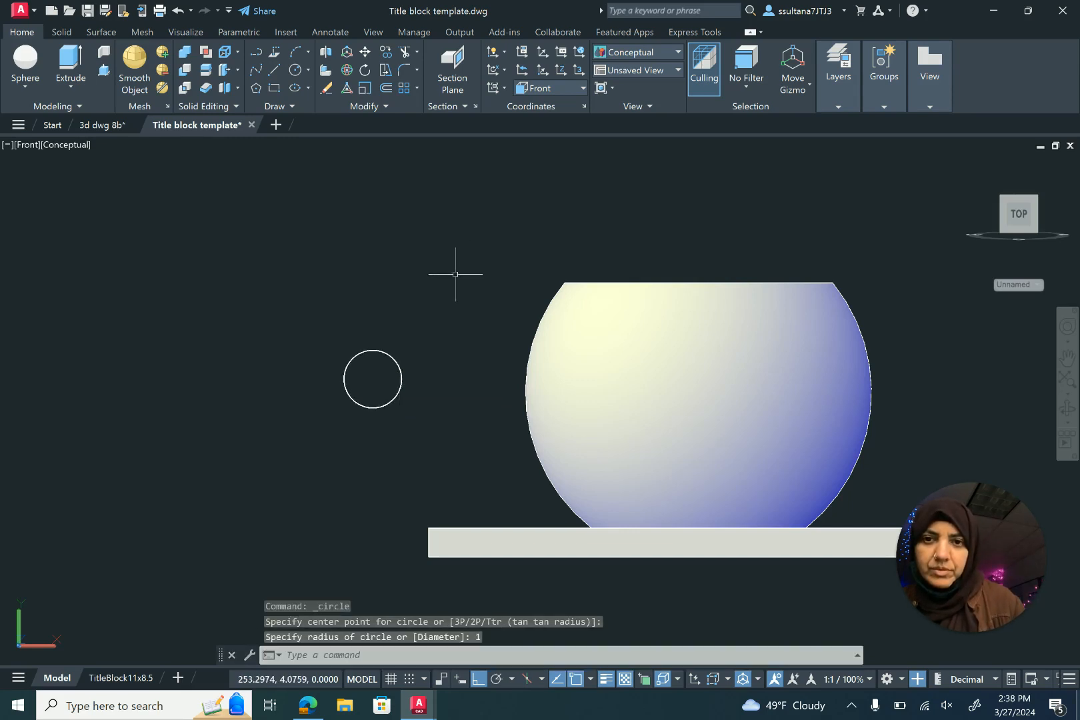
- Draw a 2-point circle with a diameter of 2 straight up from the existing circle's upper quadrant
left_click(297, 70)
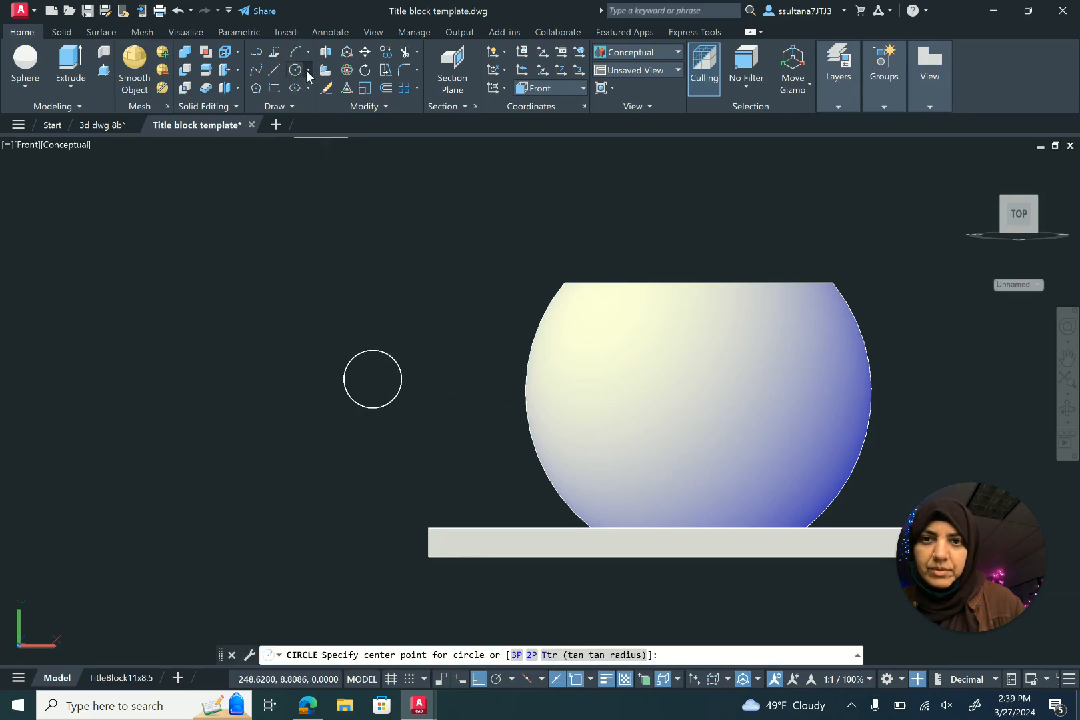
left_click(307, 70)
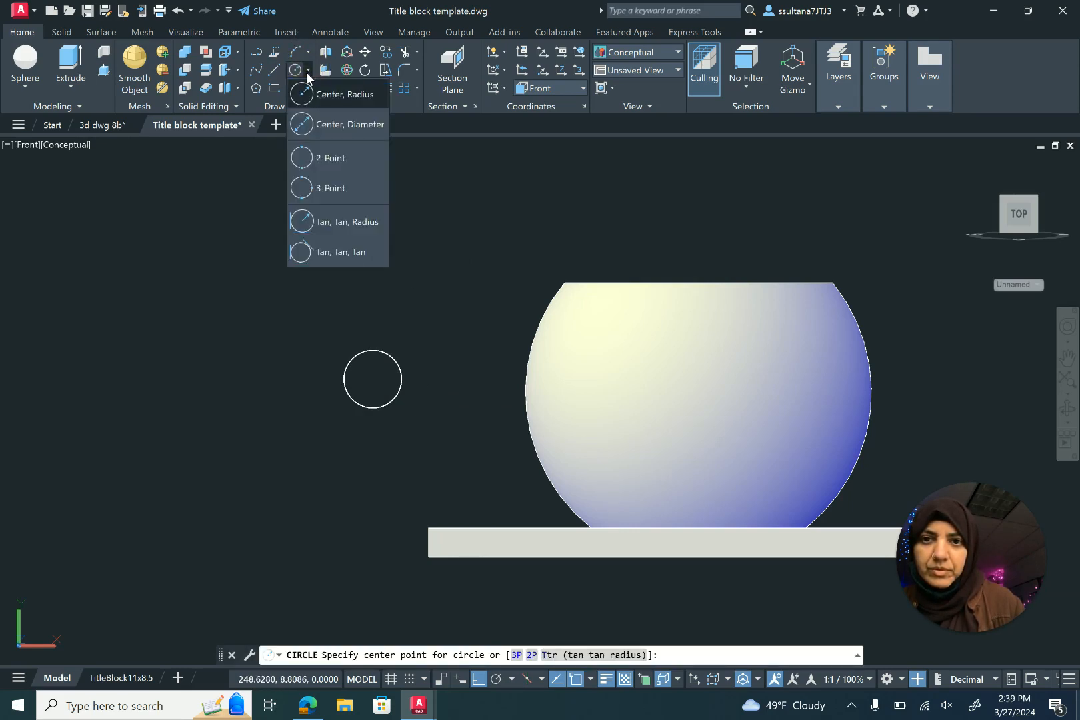
left_click(306, 158)
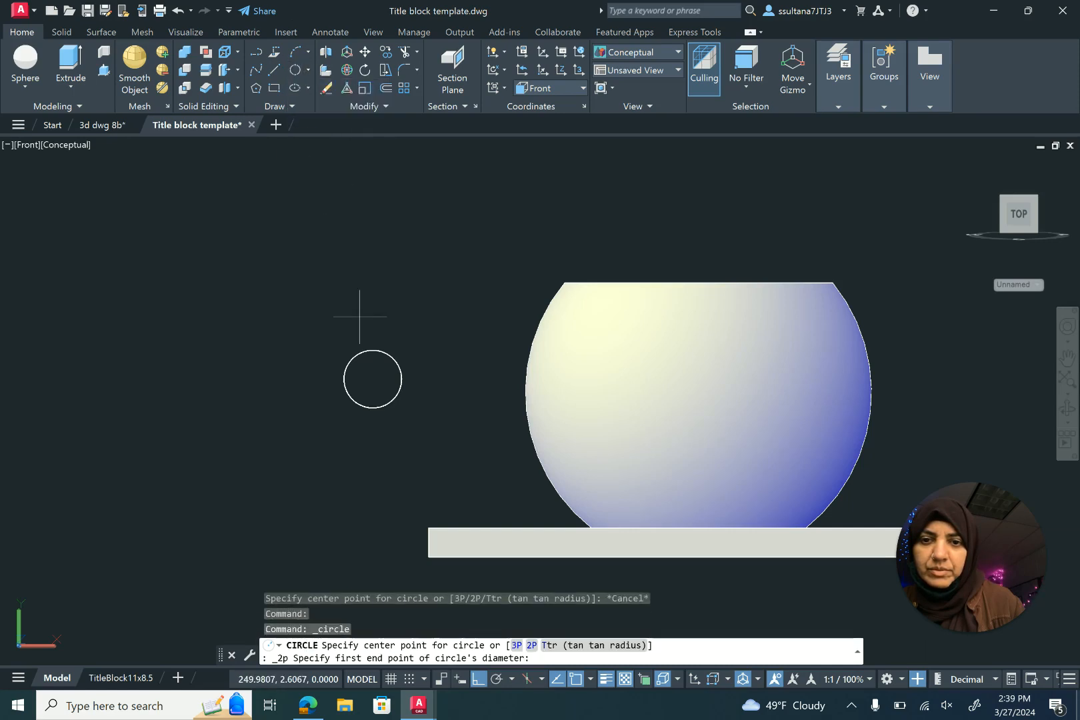
left_click(373, 351)
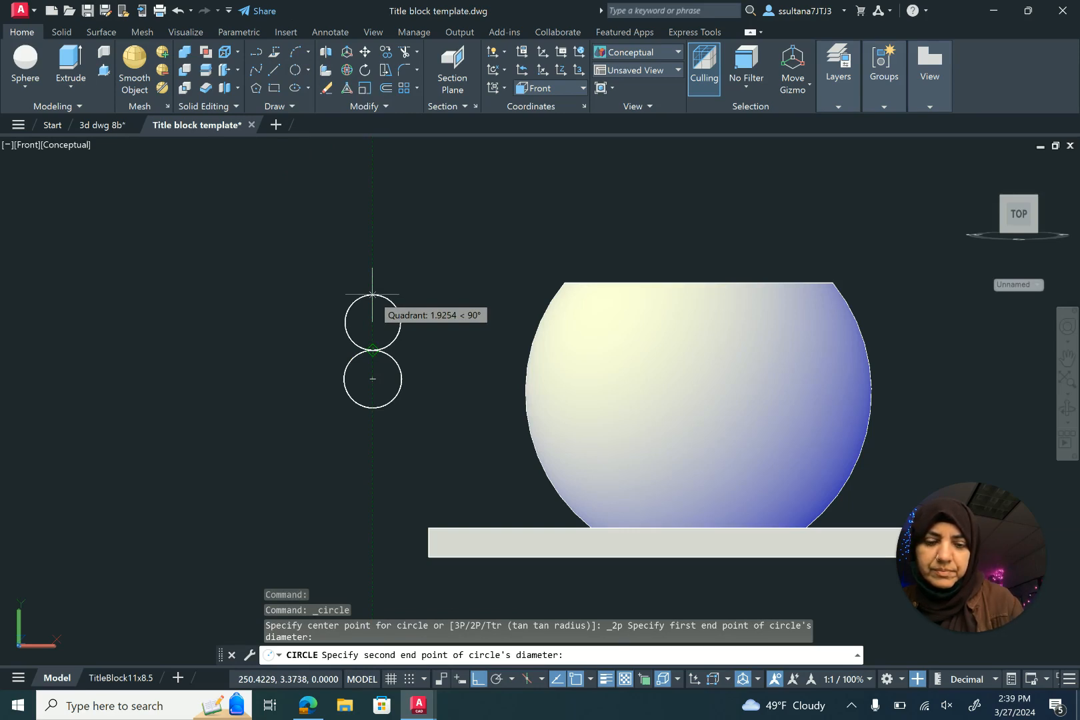
type("2")
key("Return")
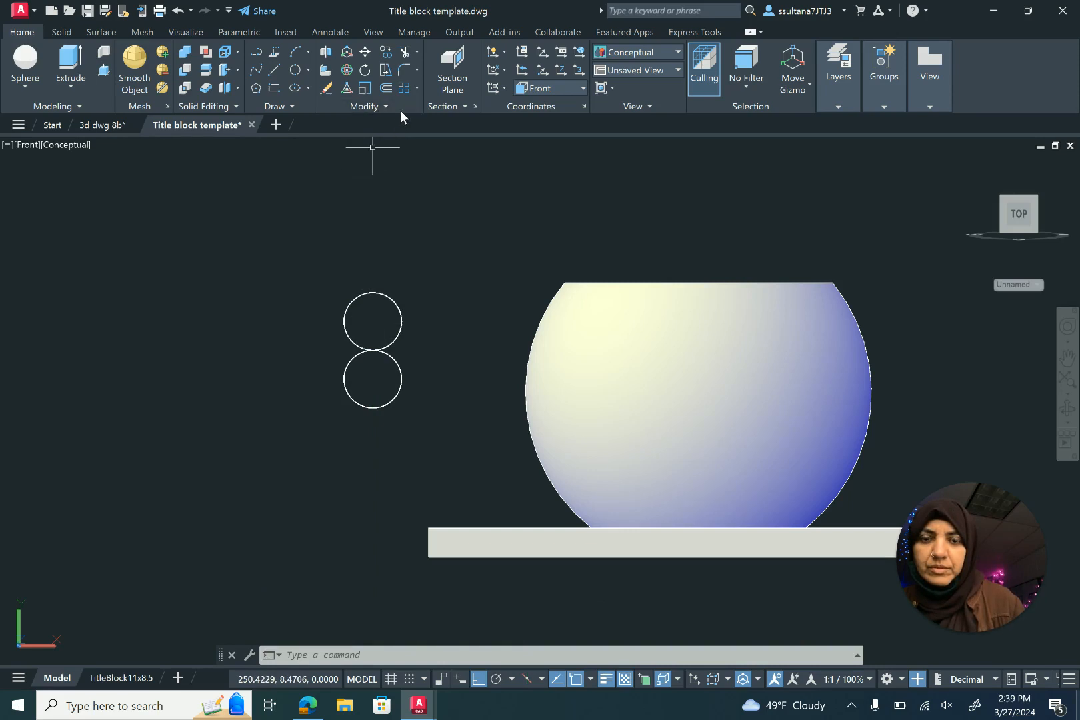
- Create a polar array of the upper circle with 5 items around the lower circle's center
left_click(416, 88)
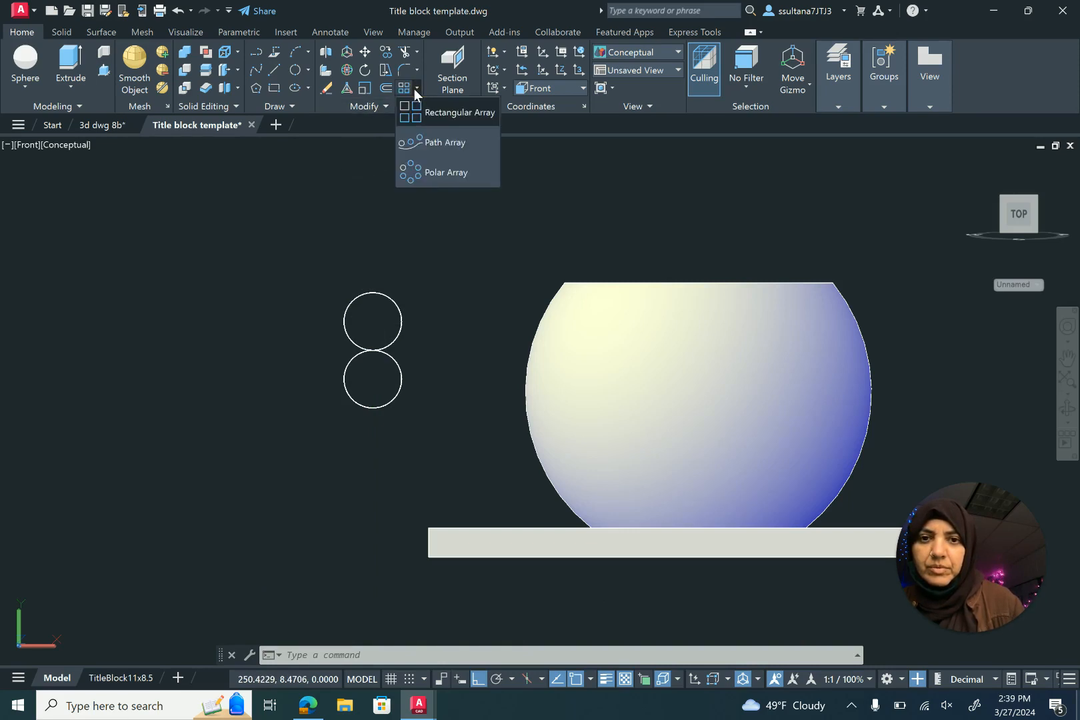
left_click(413, 173)
left_click(385, 295)
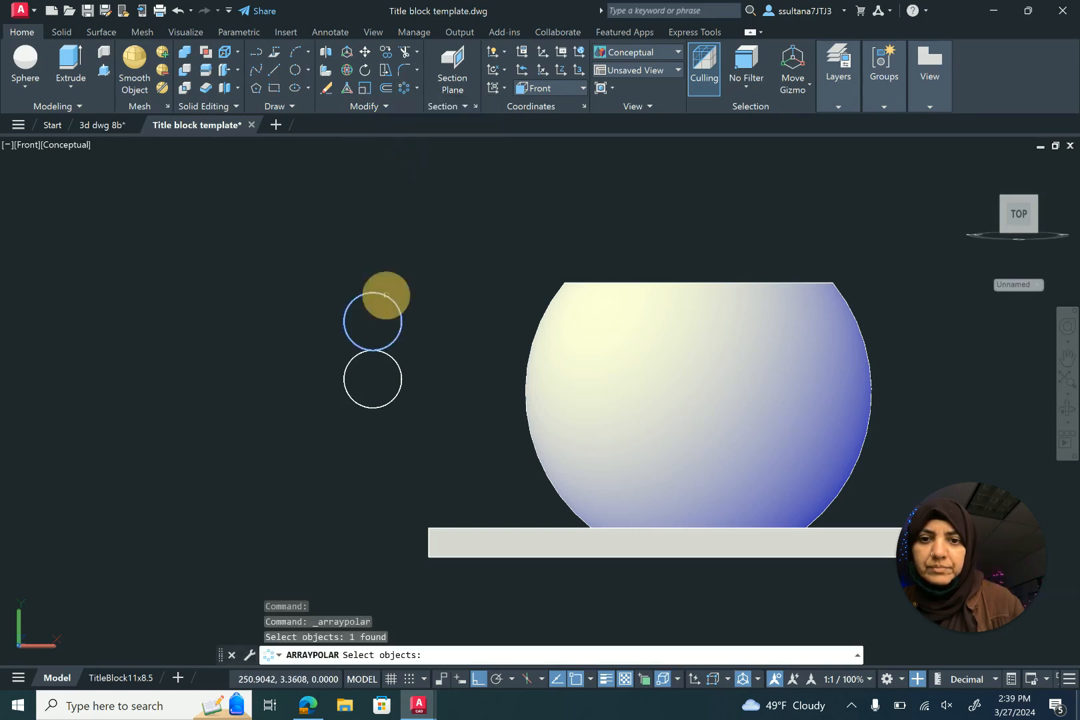
key("Return")
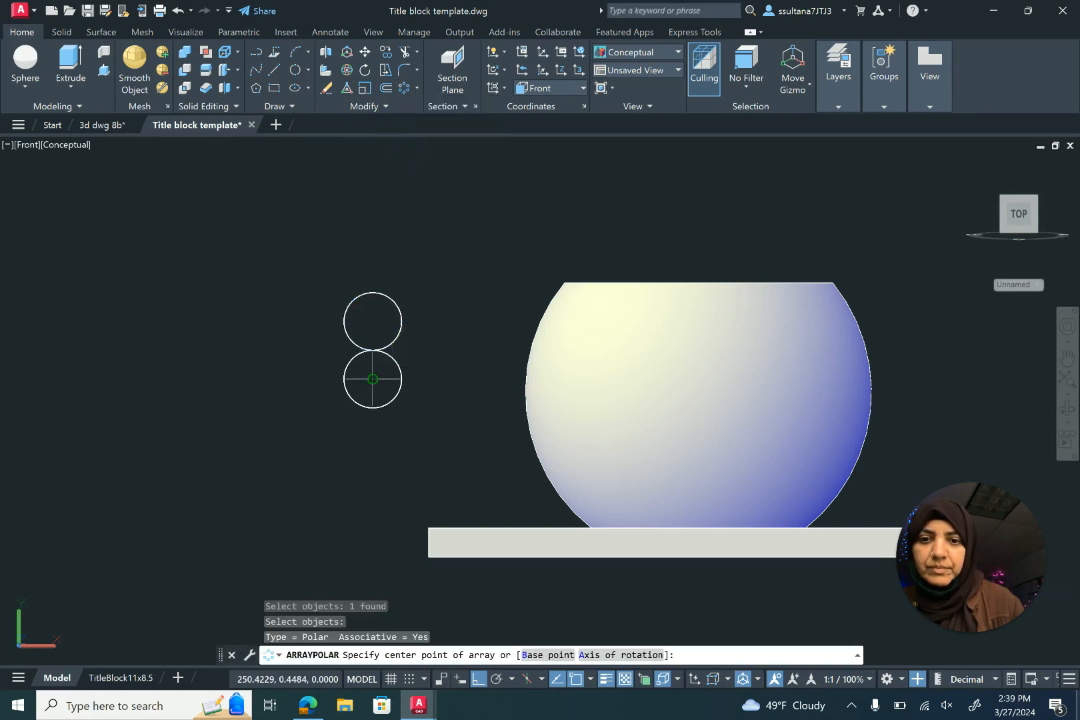
left_click(373, 378)
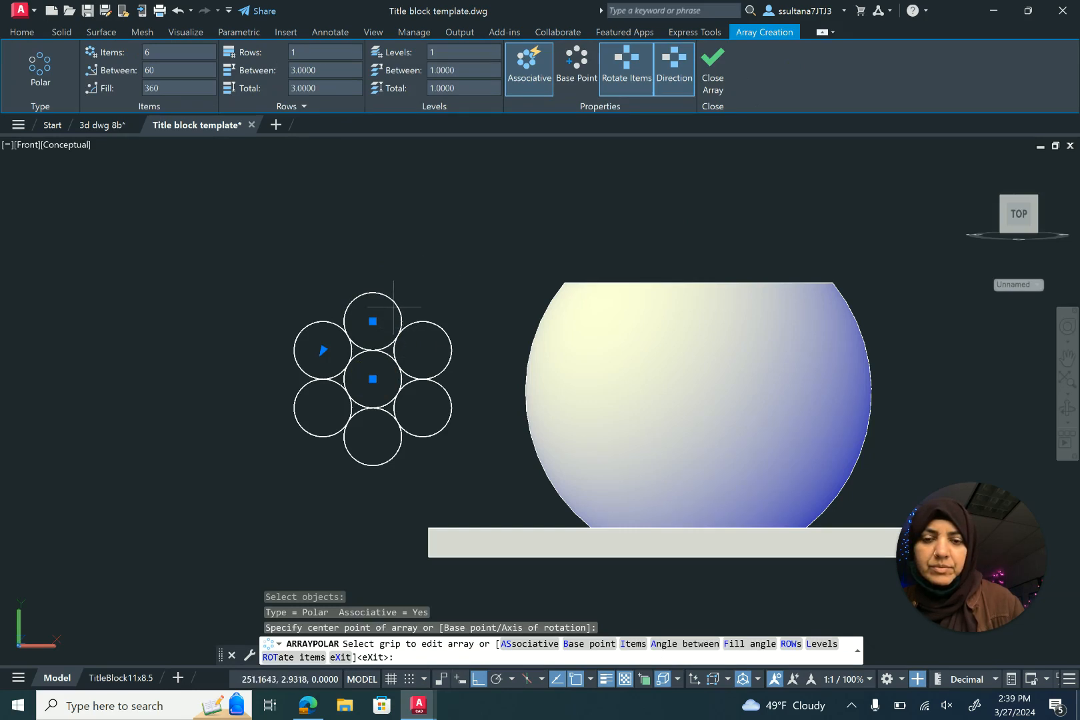
left_click(160, 53)
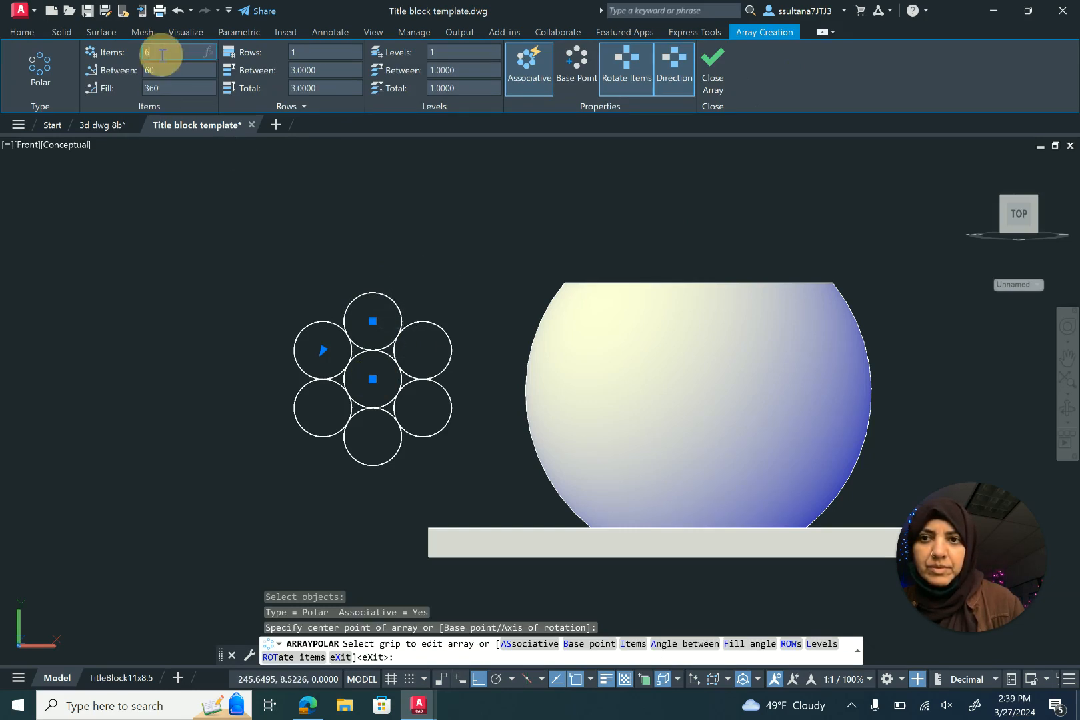
type("5")
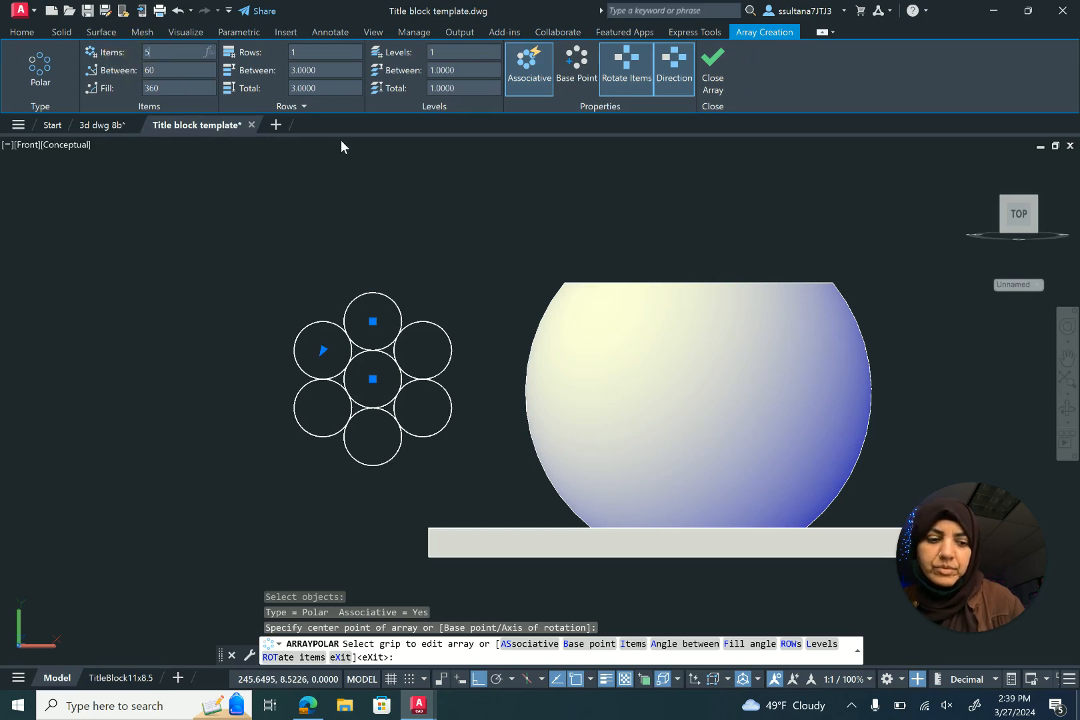
key("Return")
key("Escape")
- Draw a concentric circle of radius 0.75 inside the uppermost circle of the array
scroll(439, 396, "up", 2)
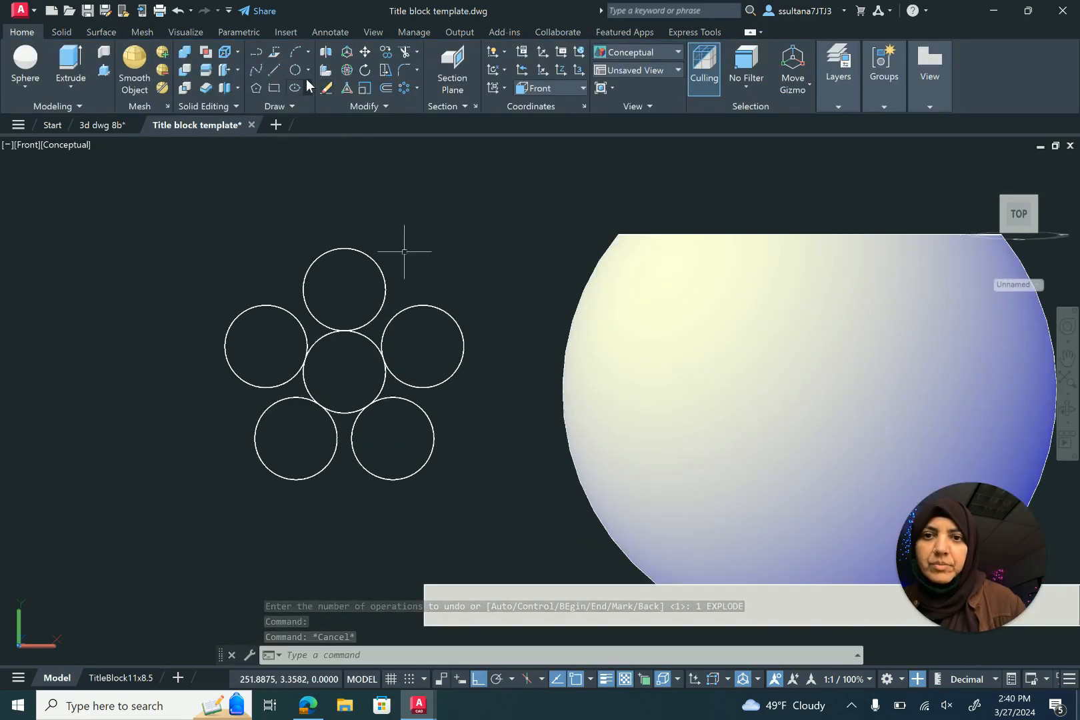
left_click(308, 69)
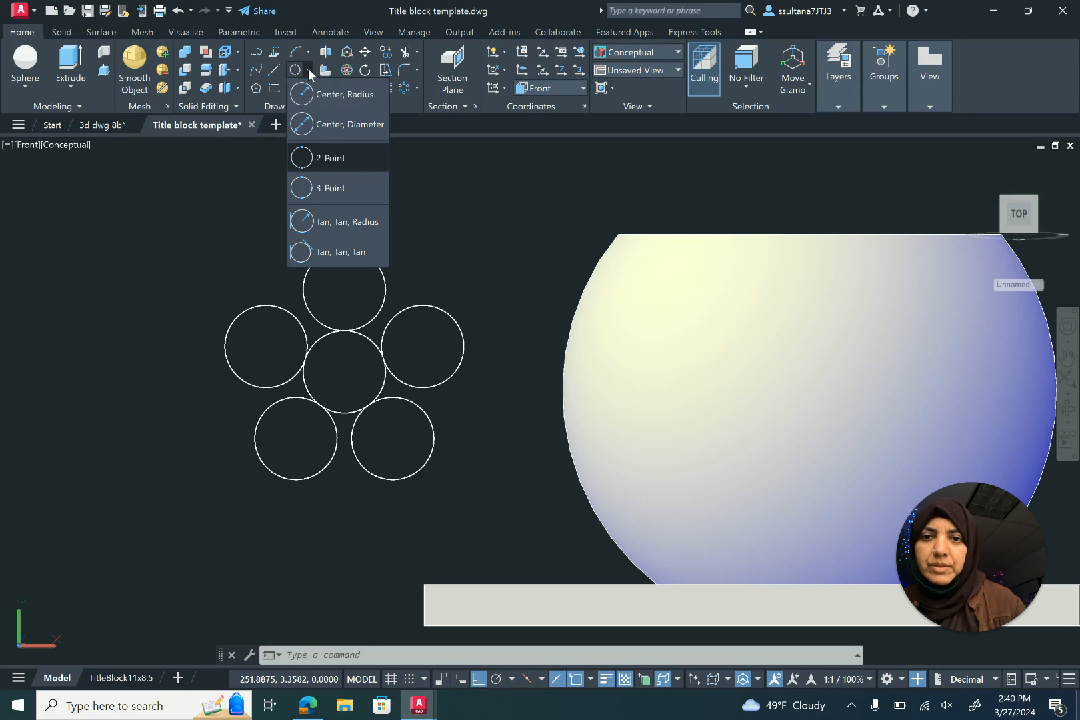
left_click(301, 91)
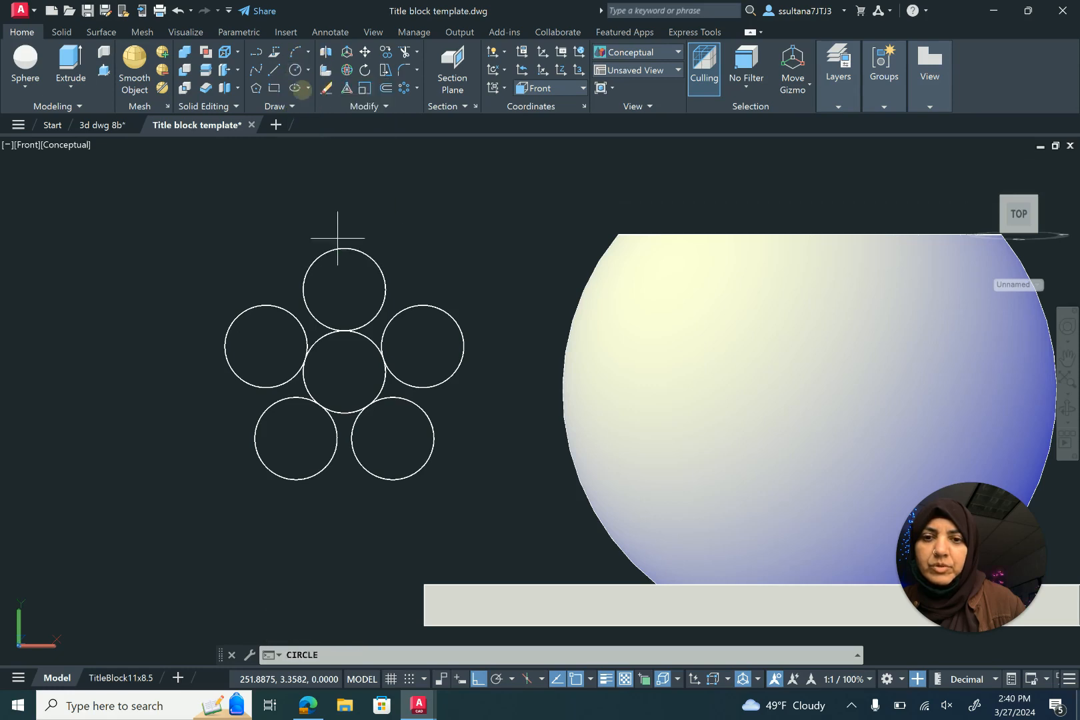
left_click(344, 289)
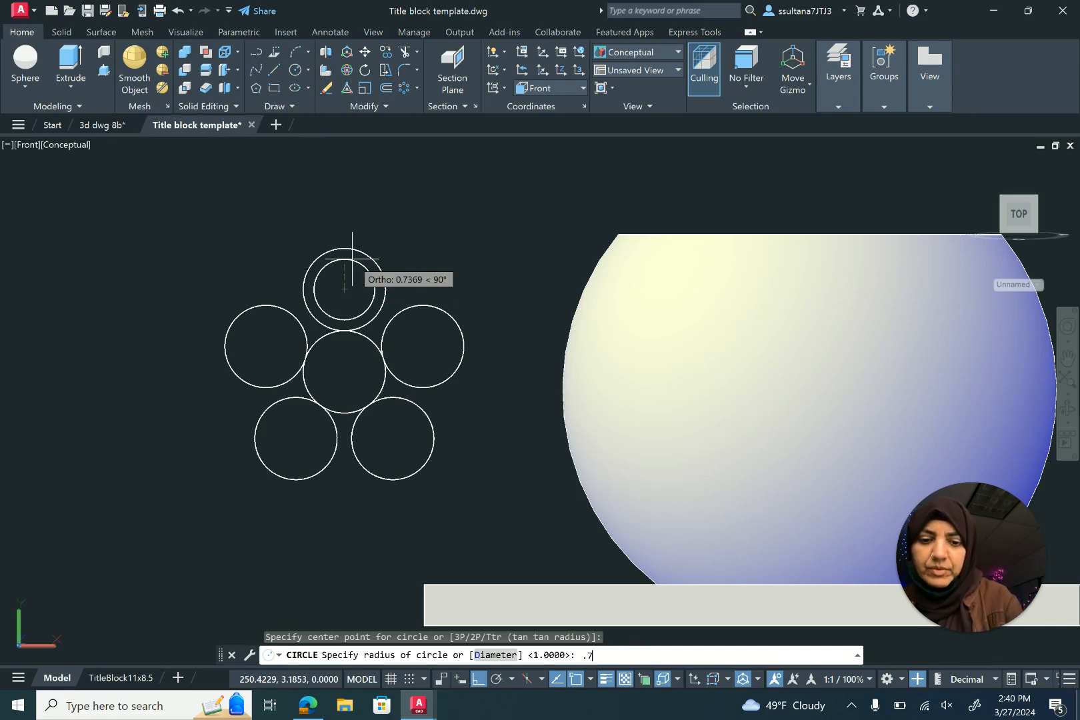
key("Return")
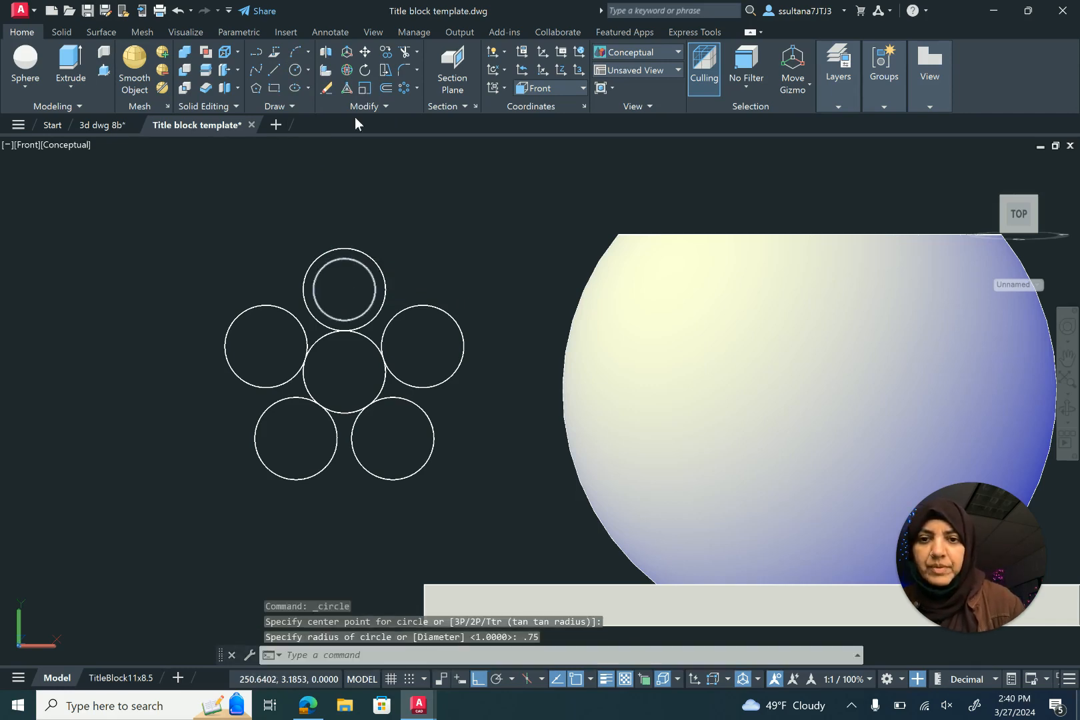
- Copy the radius 0.75 circle from its center to the centers of the other four arrayed circles and the middle circle
left_click(386, 51)
left_click(354, 259)
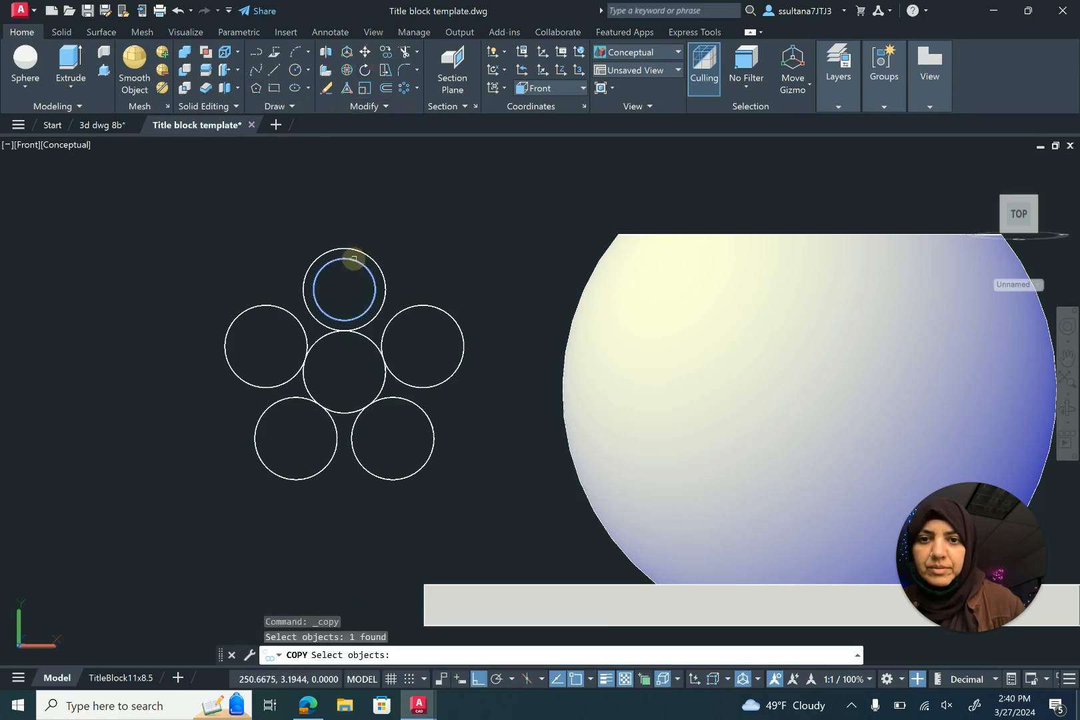
right_click(340, 287)
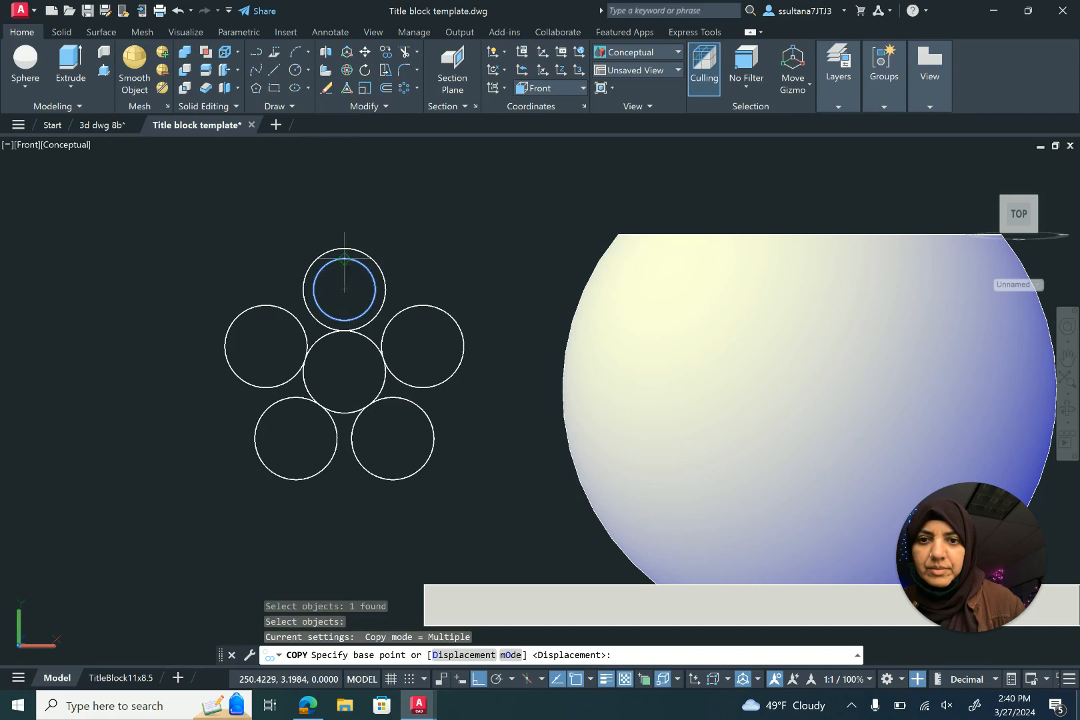
left_click(344, 289)
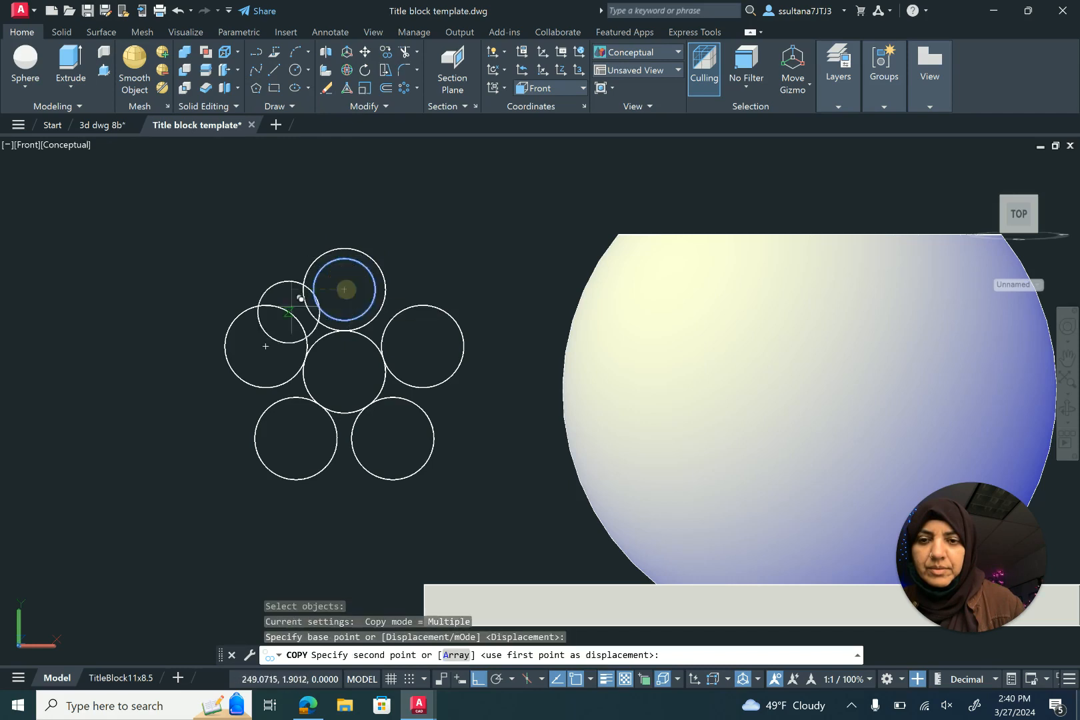
left_click(265, 346)
left_click(295, 438)
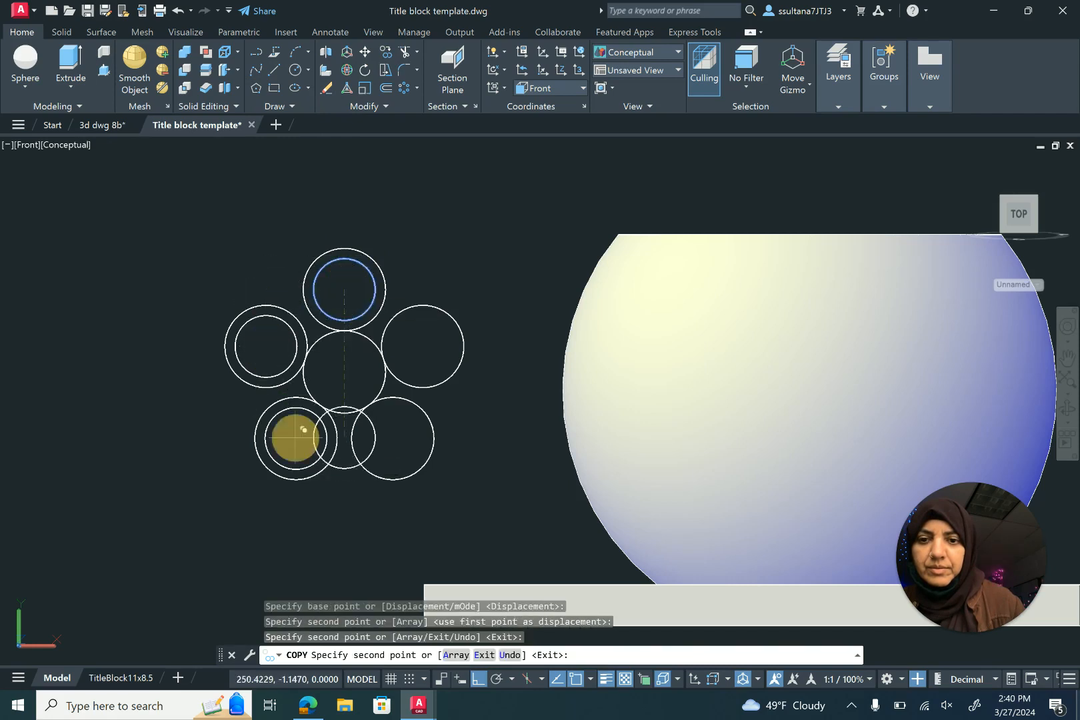
left_click(394, 439)
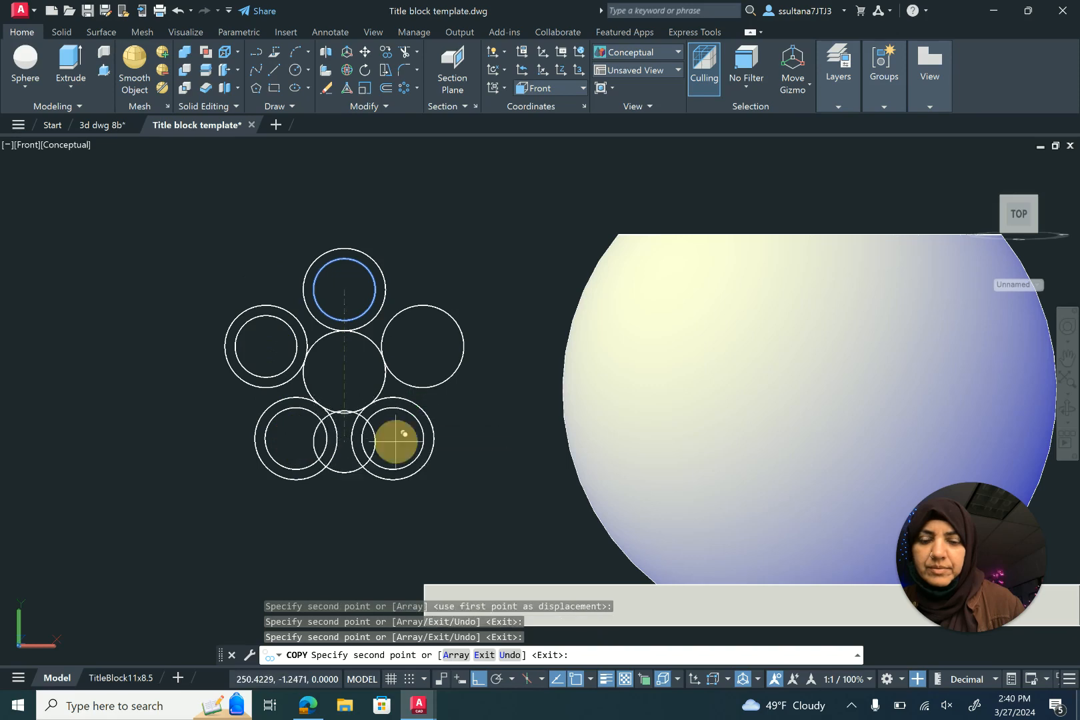
left_click(422, 346)
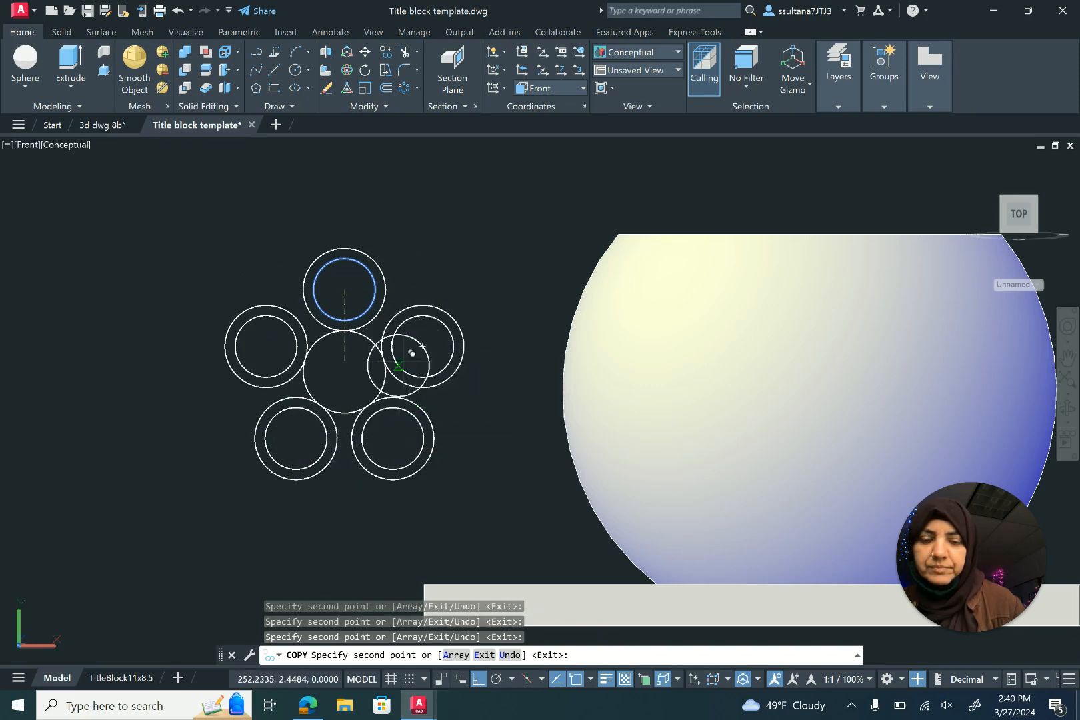
left_click(344, 371)
key("Escape")
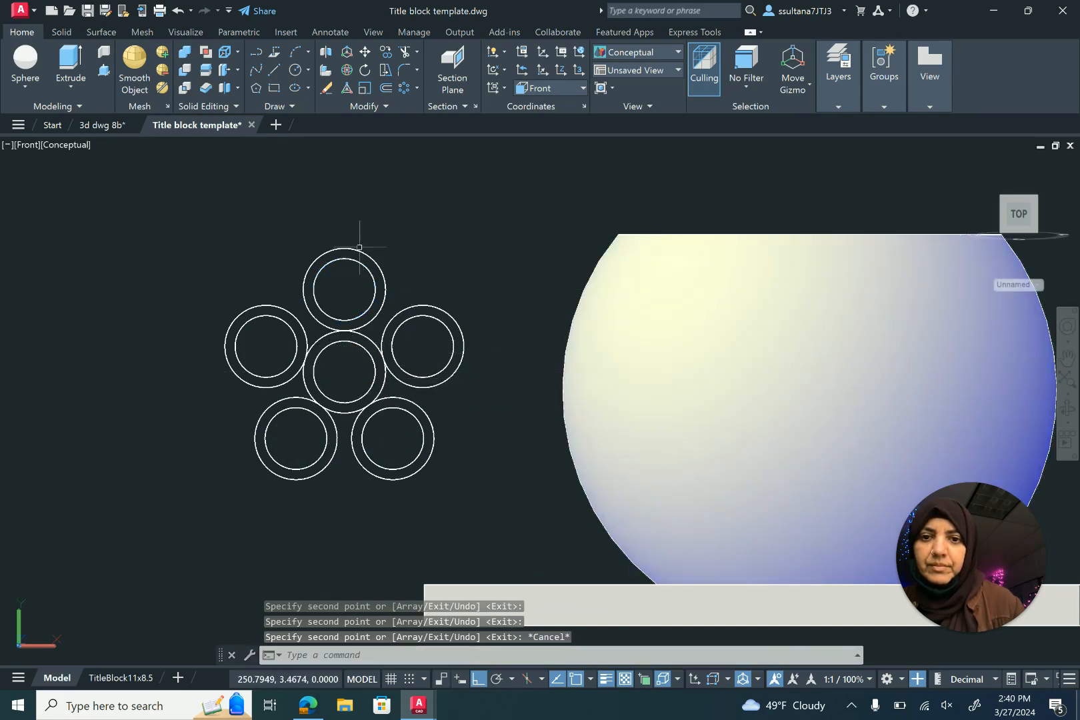
- Delete the polar array of outer circles and the larger middle circle, keeping only the six small circles
left_click(358, 248)
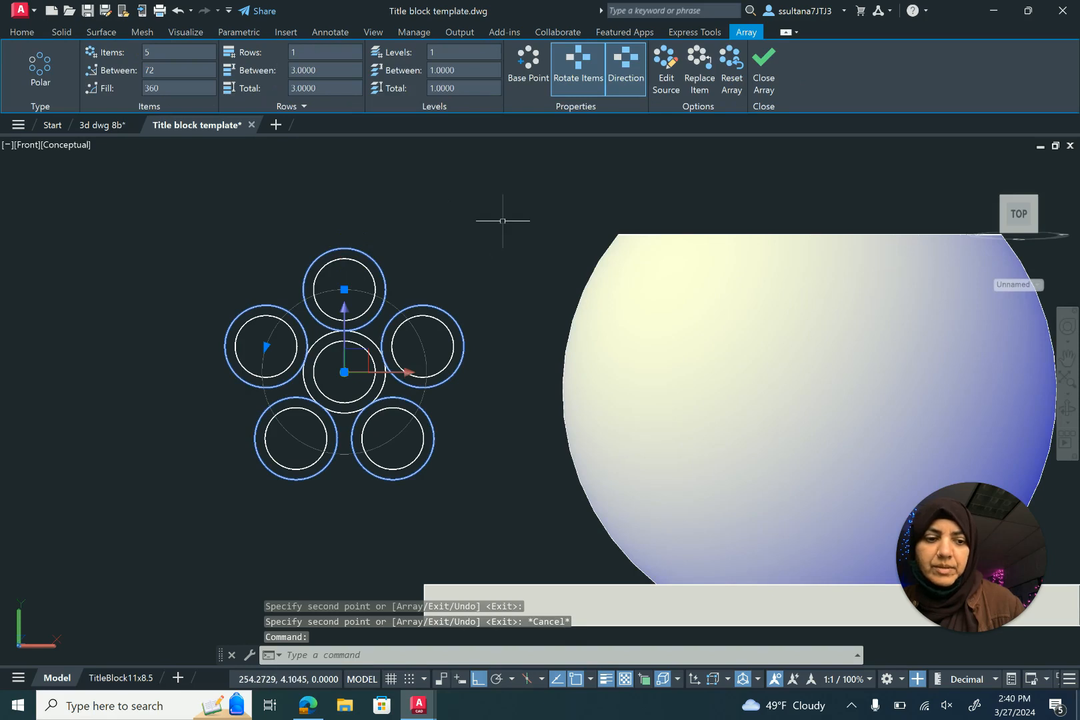
key("Delete")
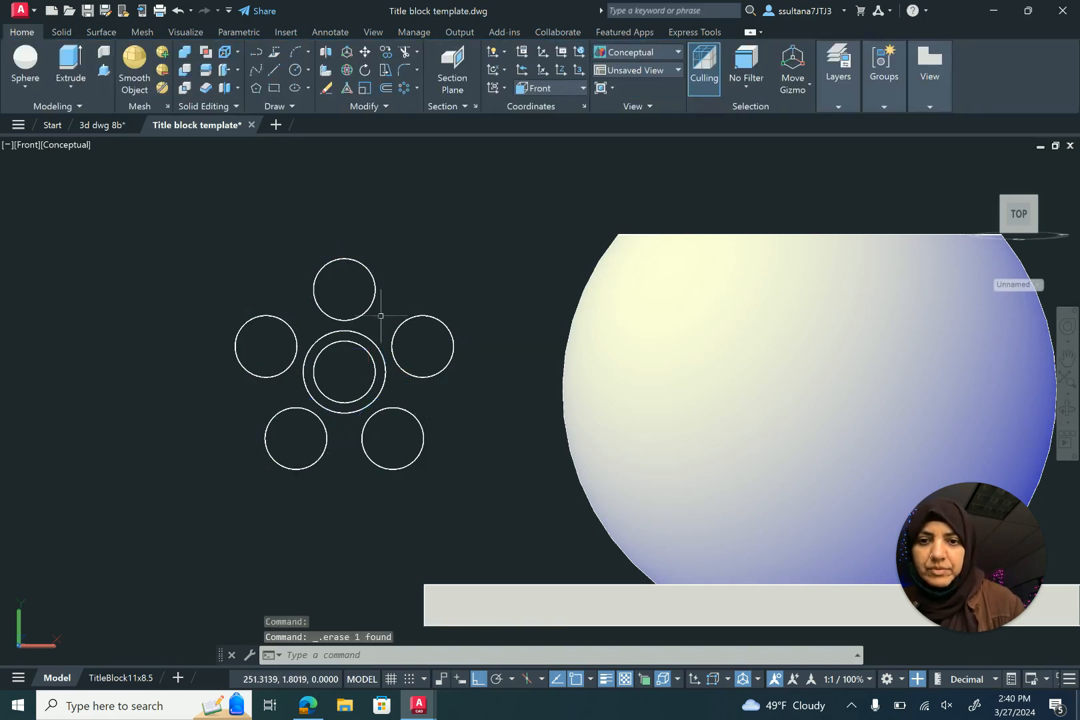
left_click(374, 340)
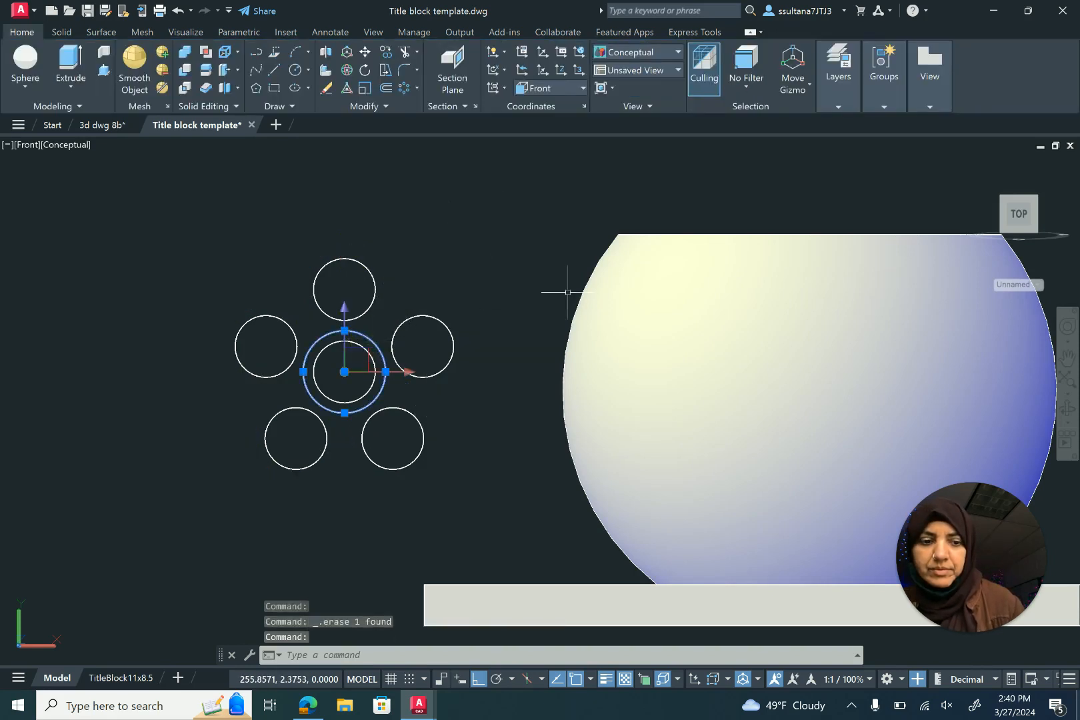
key("Delete")
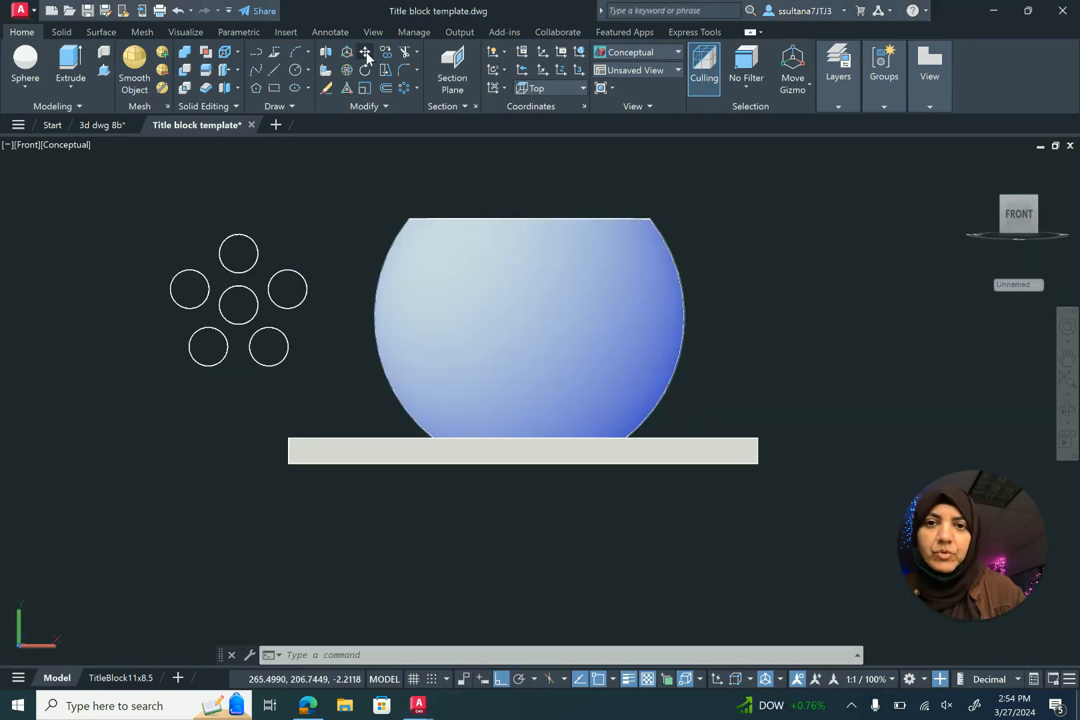
- Move all six small circles from the middle circle's center to the center of the bowl
left_click(137, 415)
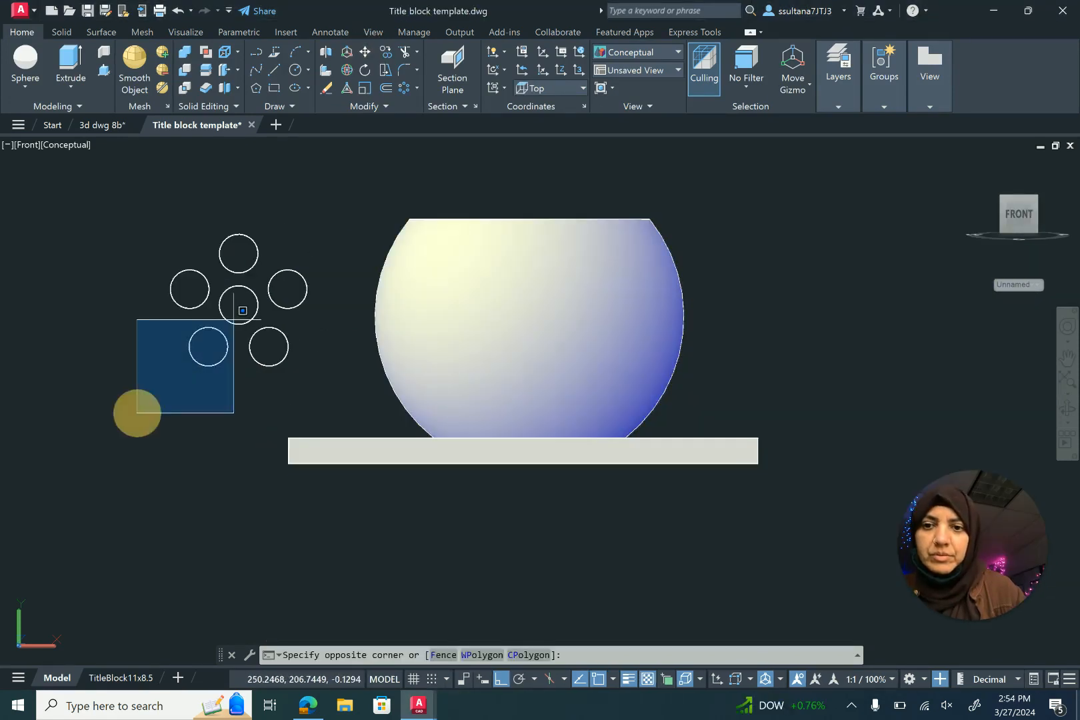
left_click(317, 220)
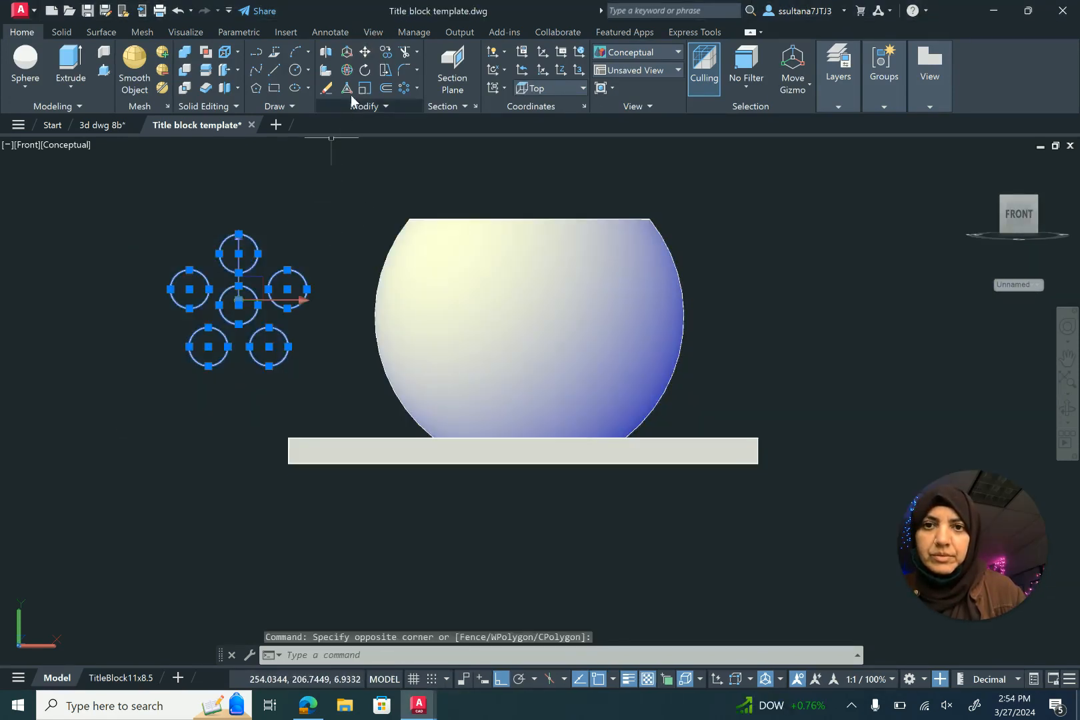
left_click(364, 51)
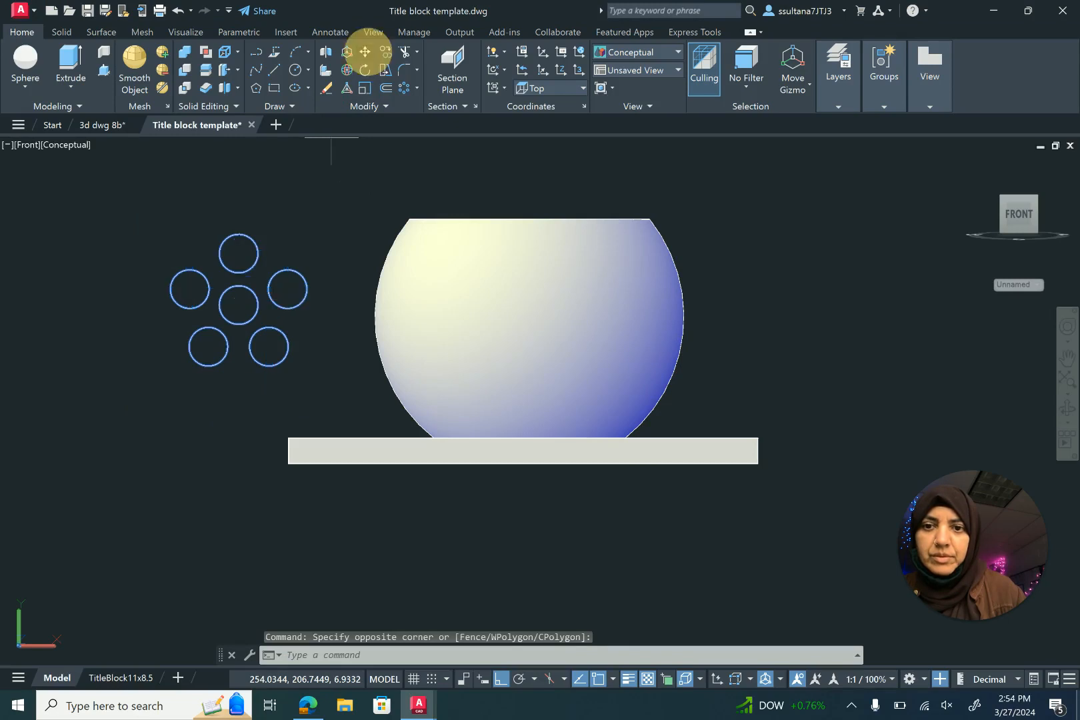
left_click(238, 304)
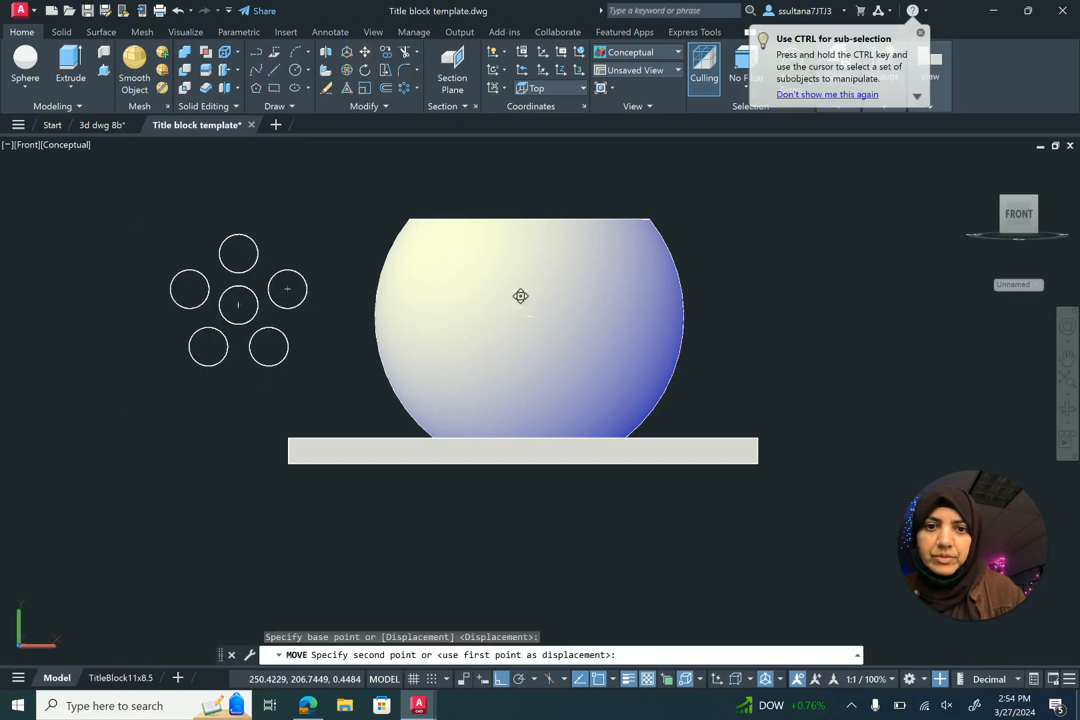
left_click(524, 317)
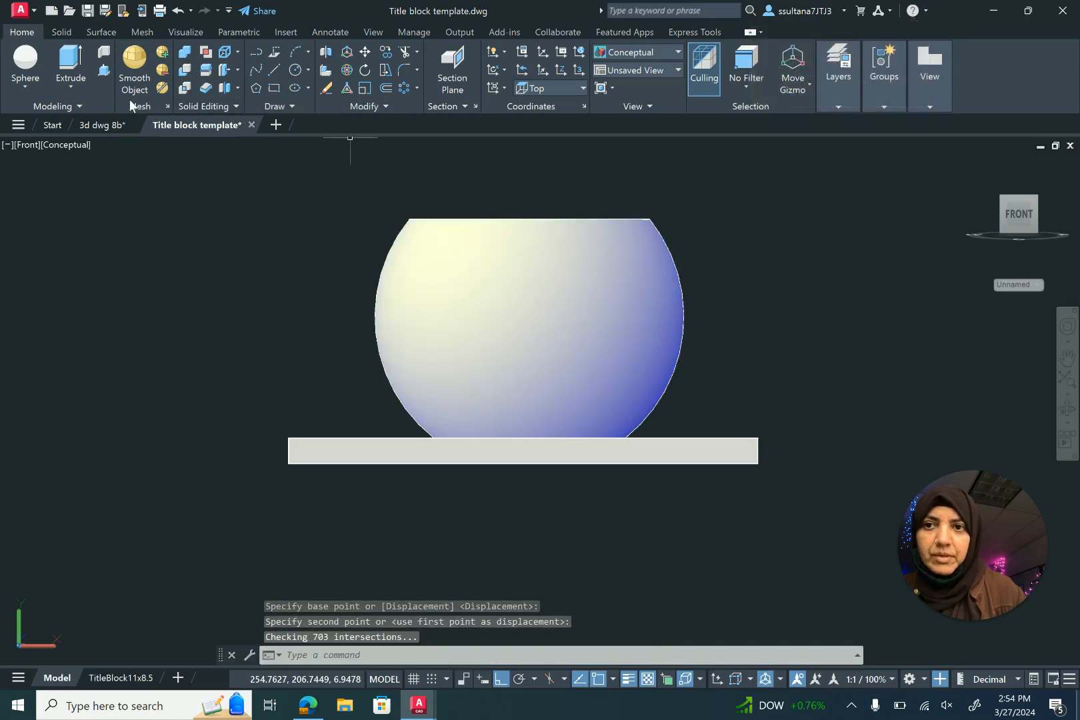
- Show the model in the Top view with the bowl and slab near the middle of the drawing area
left_click(28, 146)
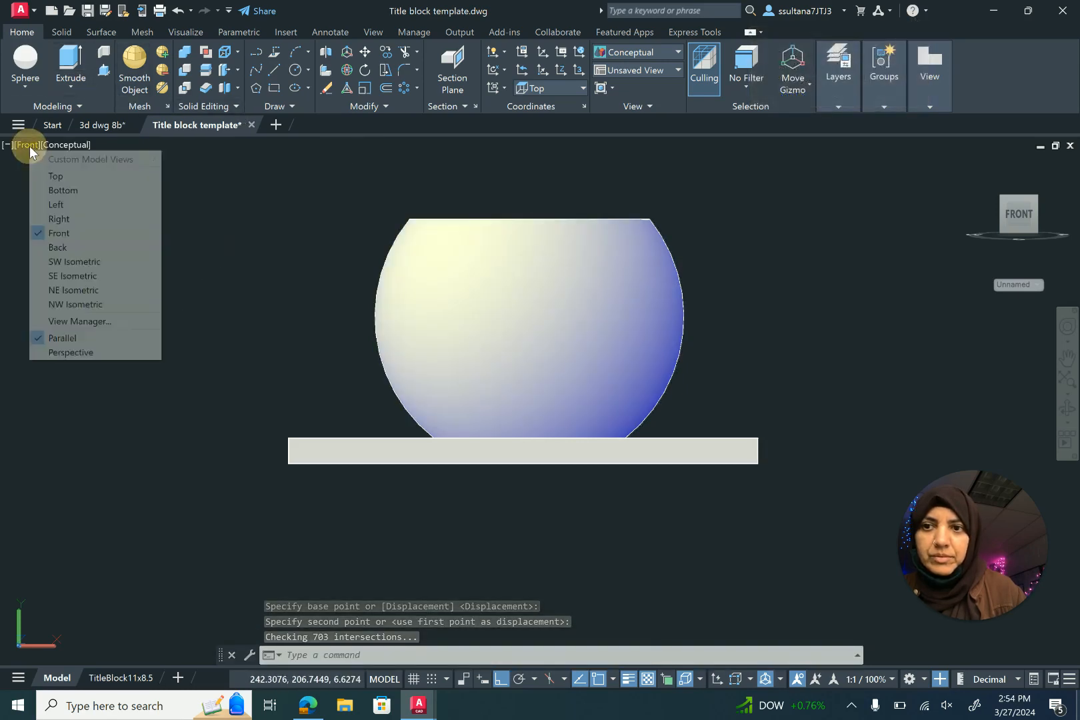
left_click(53, 176)
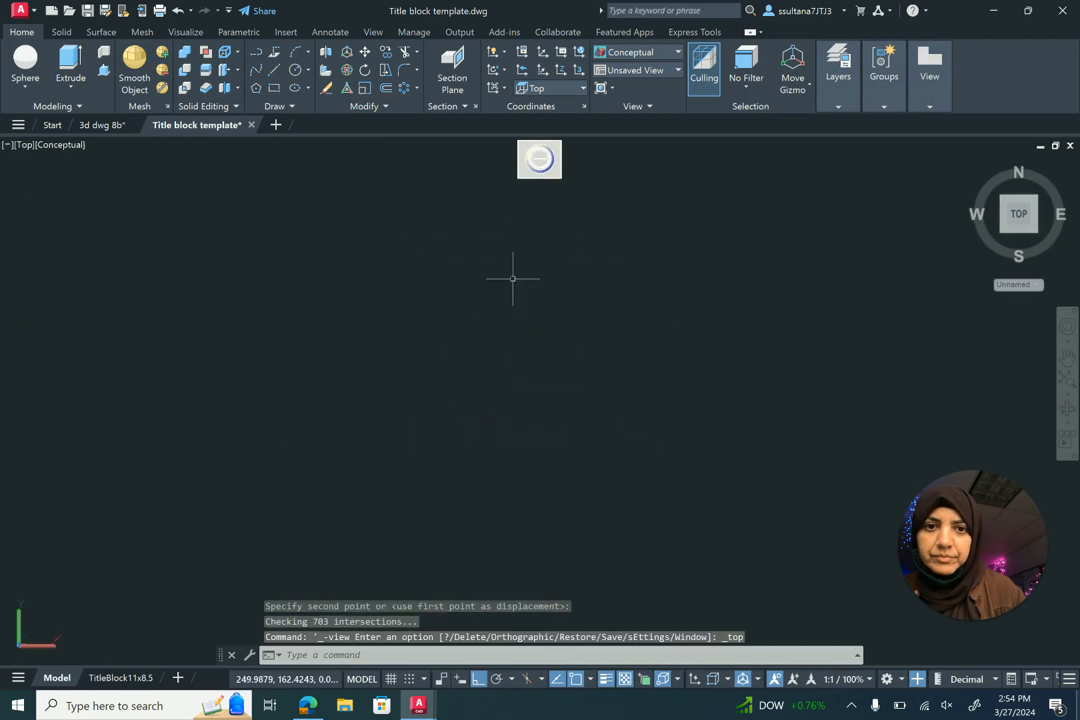
middle_click_drag(531, 251, 500, 410)
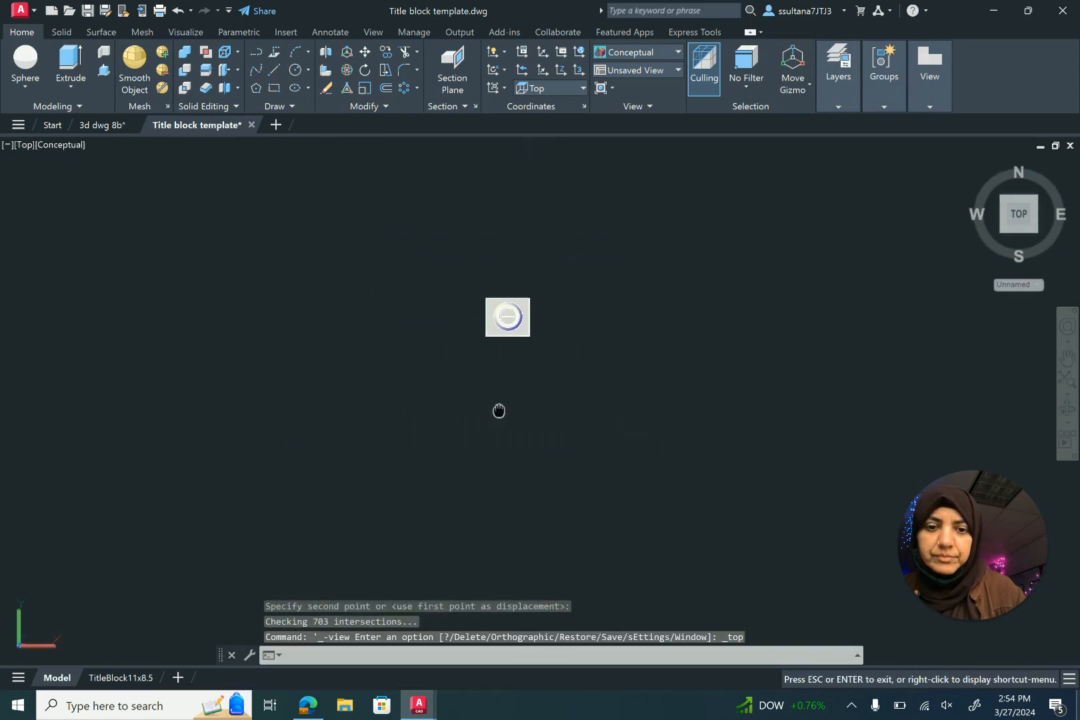
- Move the six circles straight north from the bowl's center to just outside the slab's north edge
scroll(506, 292, "up", 4)
scroll(507, 314, "up", 3)
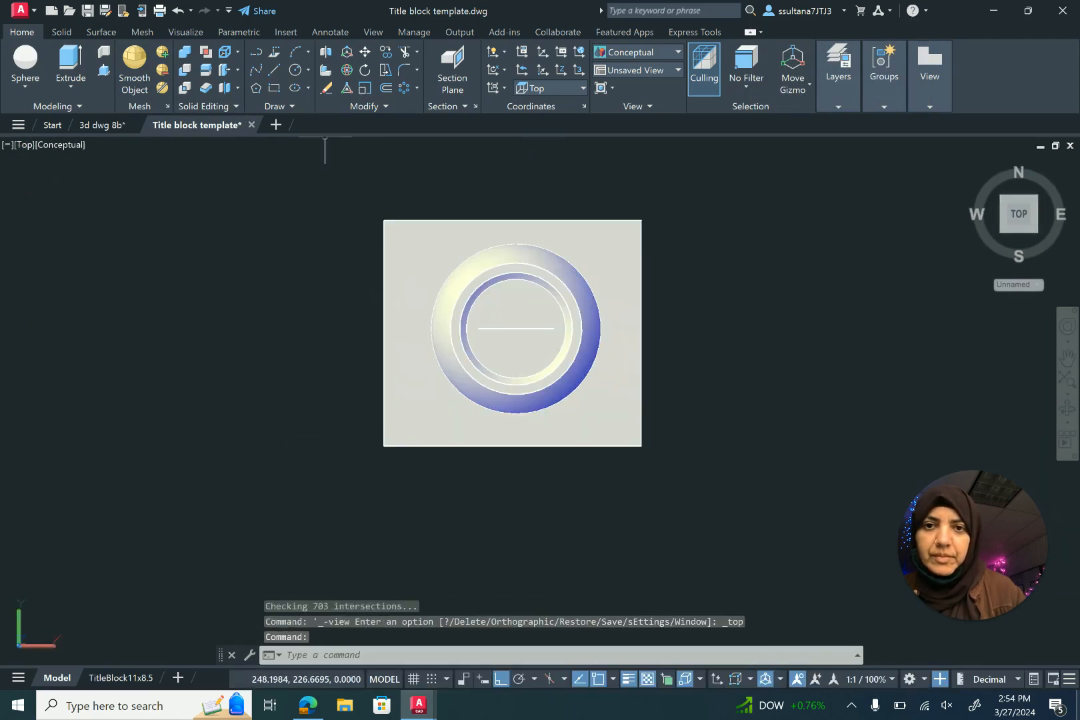
left_click(365, 51)
left_click(339, 343)
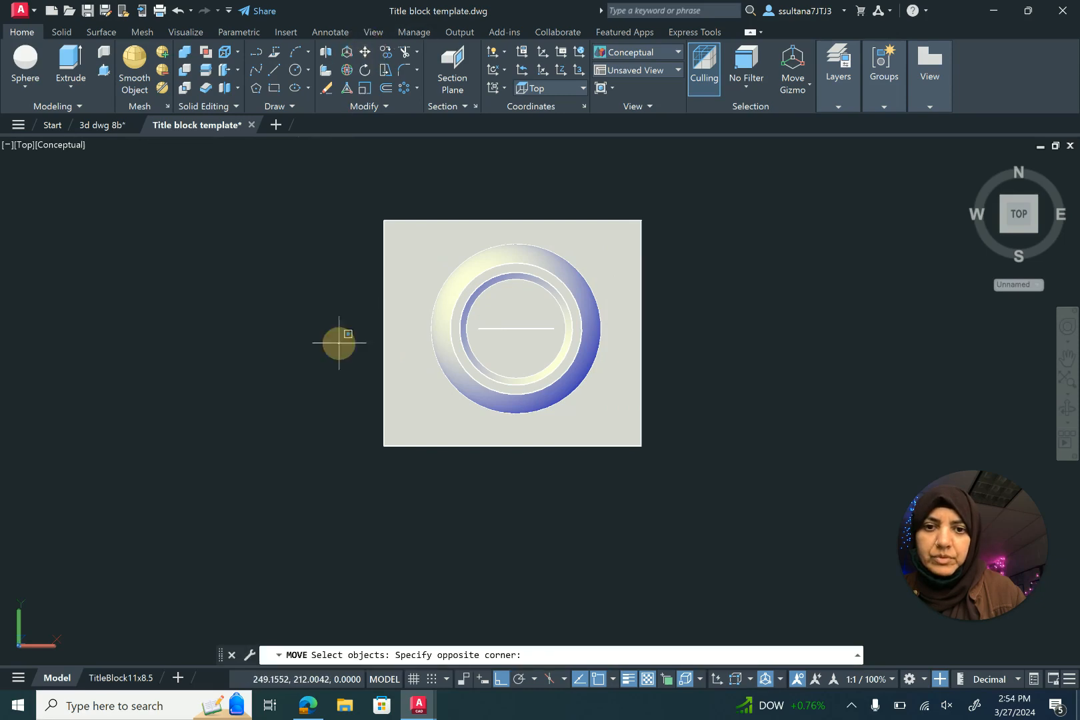
left_click(662, 315)
key("Return")
left_click(698, 328)
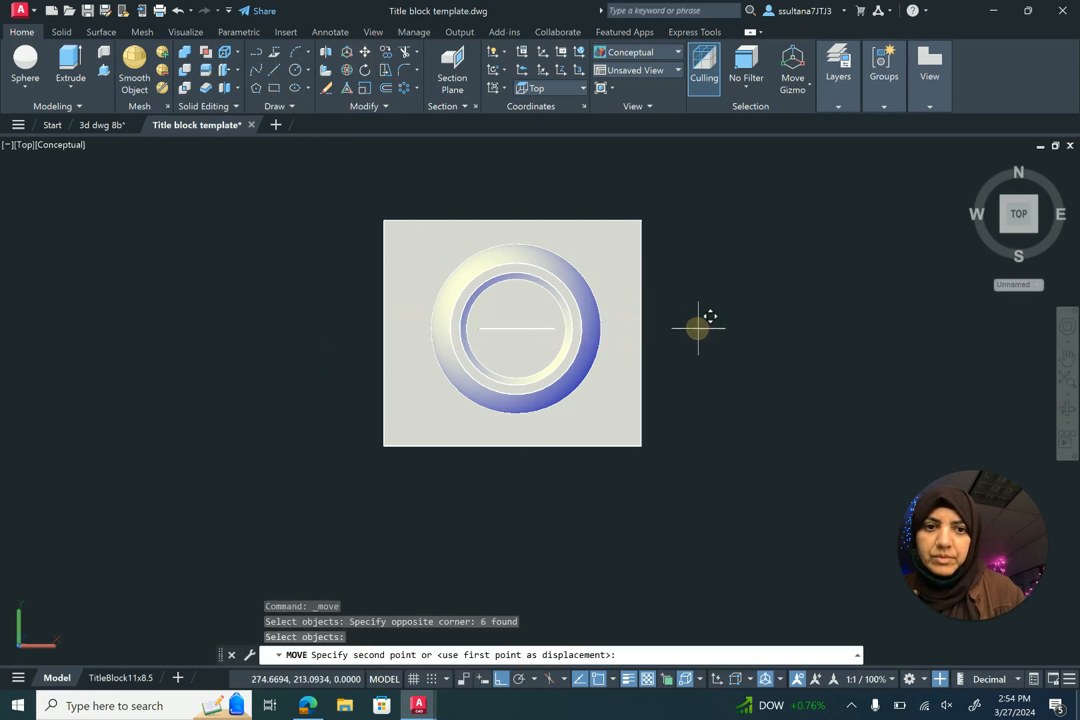
left_click(708, 204)
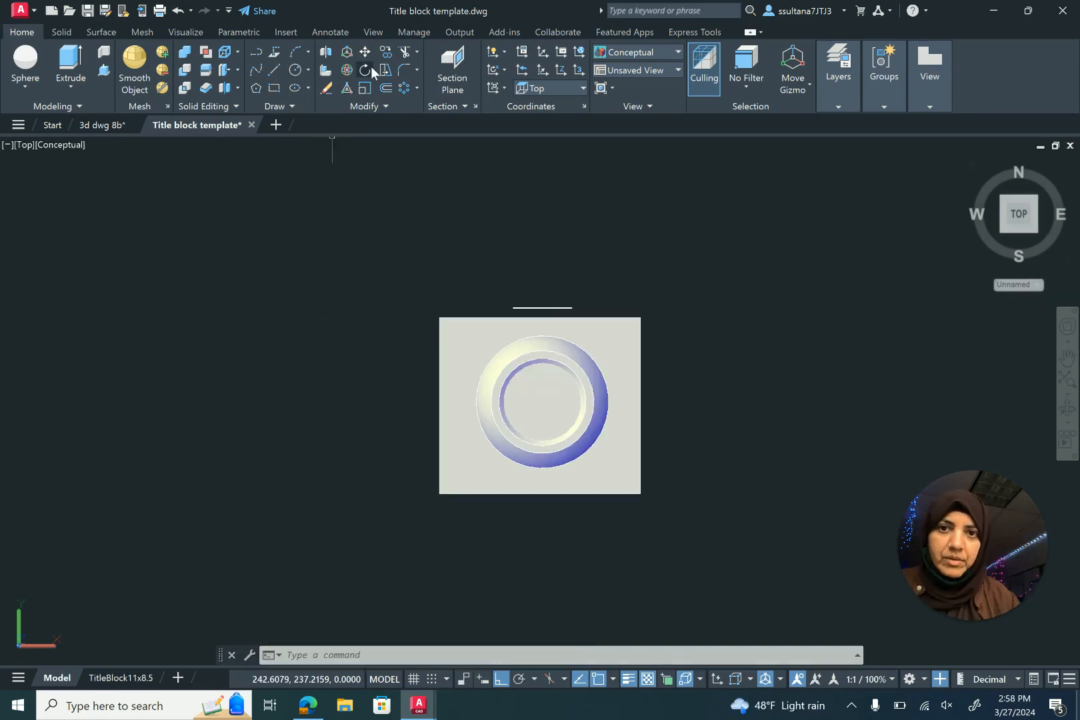
- Copy the six circles straight west, to a spot outside the slab beyond its northwest corner
left_click(385, 54)
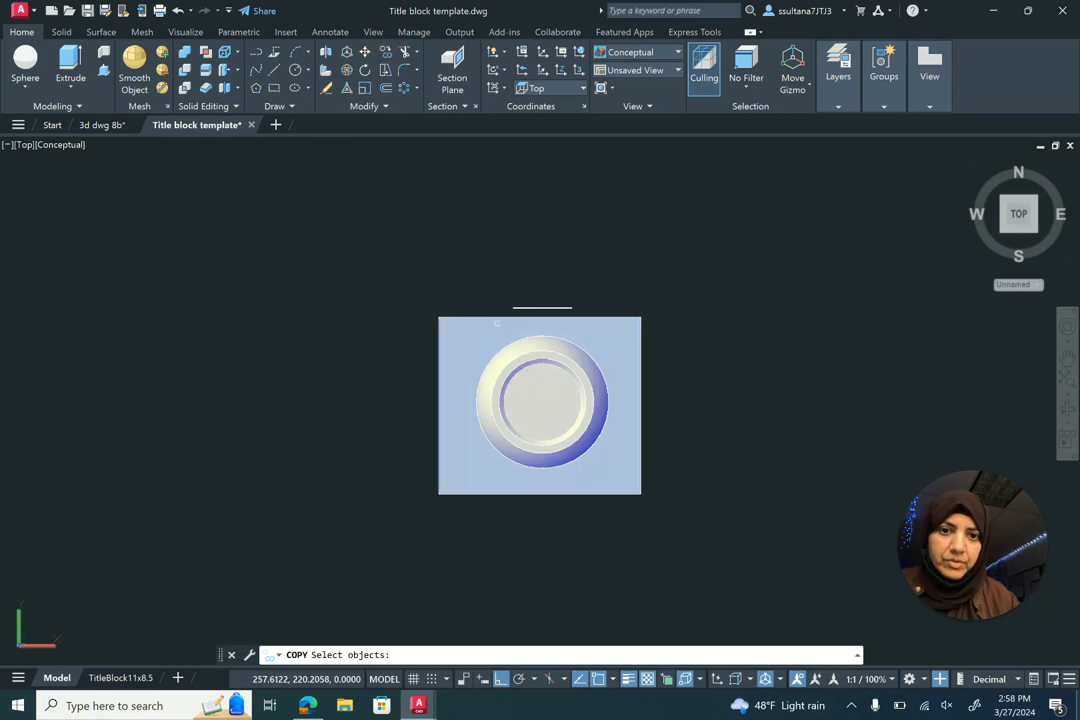
left_click(497, 311)
left_click(598, 281)
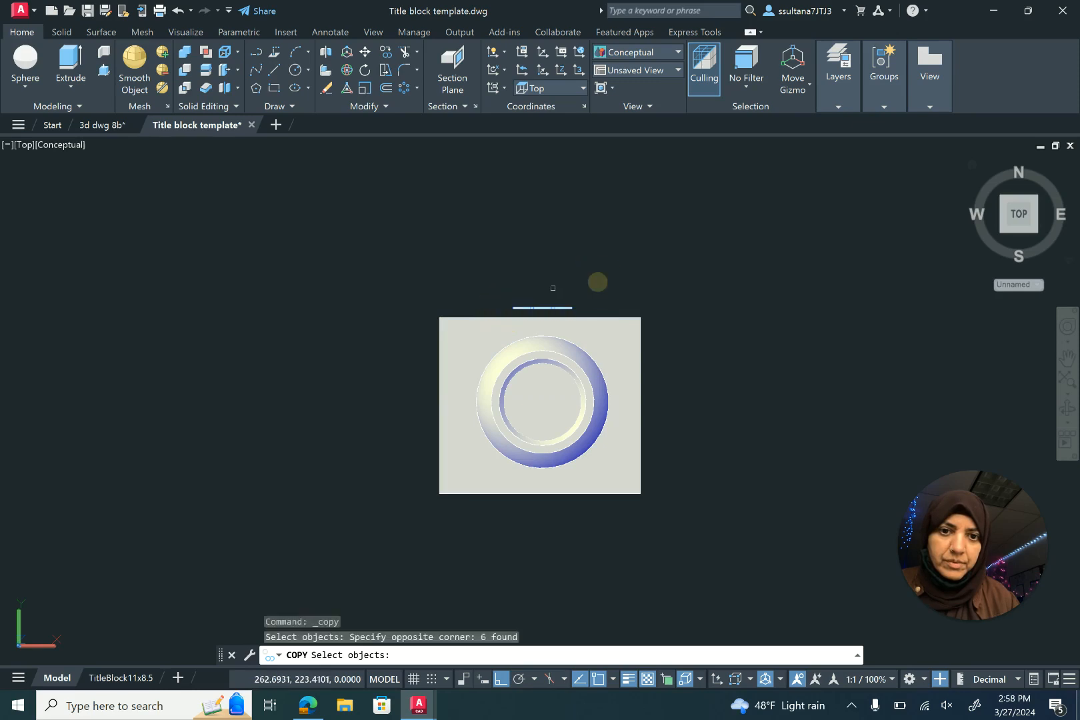
left_click(529, 291)
left_click(529, 291)
left_click(345, 292)
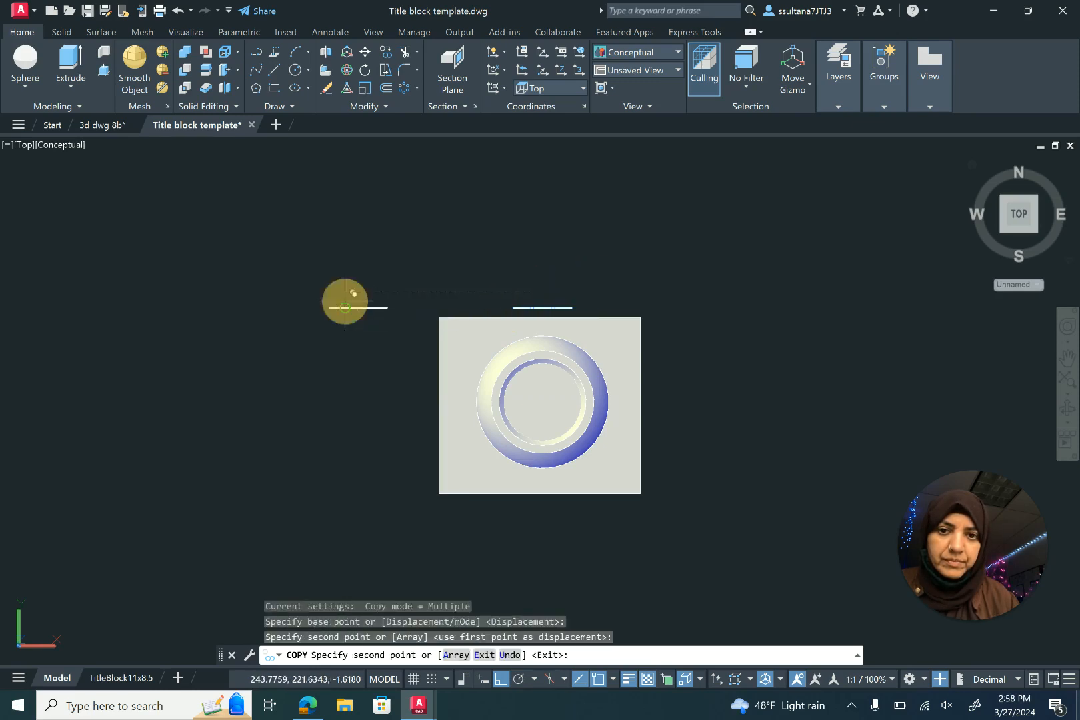
key("Escape")
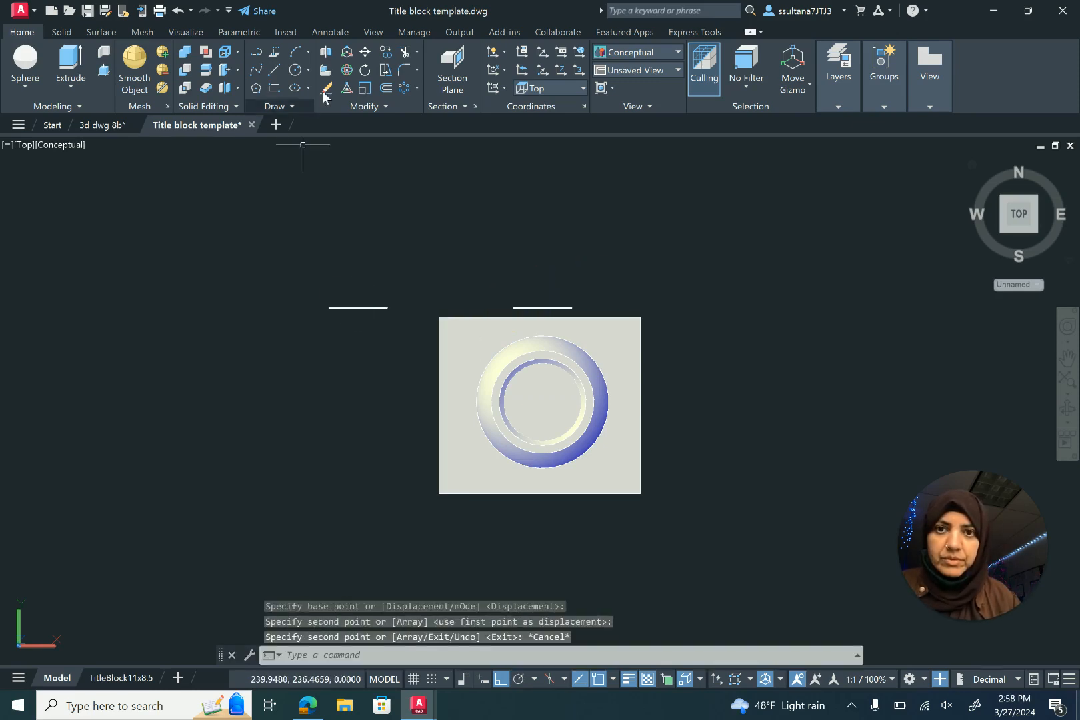
- Rotate the copied circles a quarter turn about their middle so they stand parallel to the slab's west edge
left_click(365, 71)
left_click(306, 316)
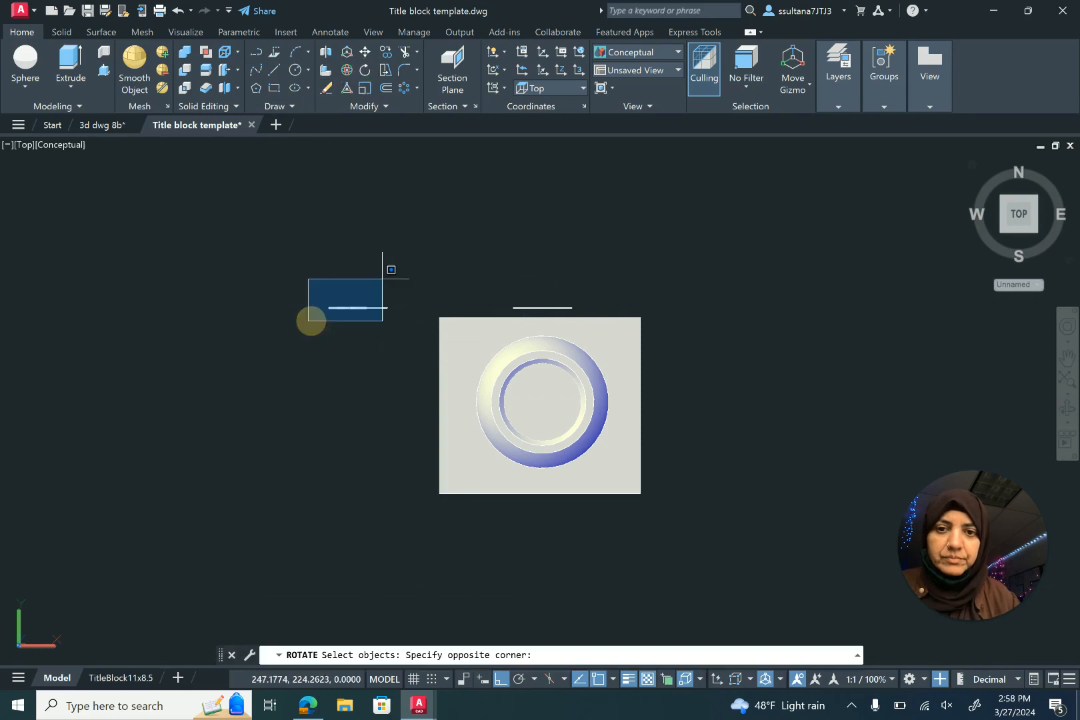
left_click(402, 273)
right_click(362, 298)
left_click(358, 307)
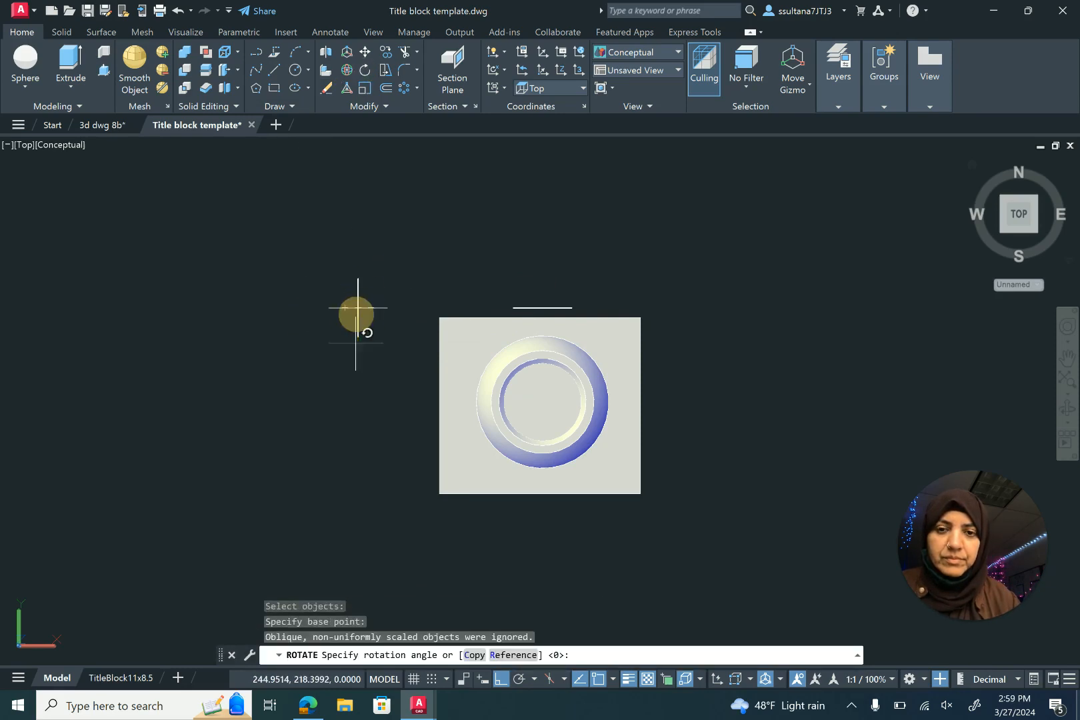
left_click(343, 385)
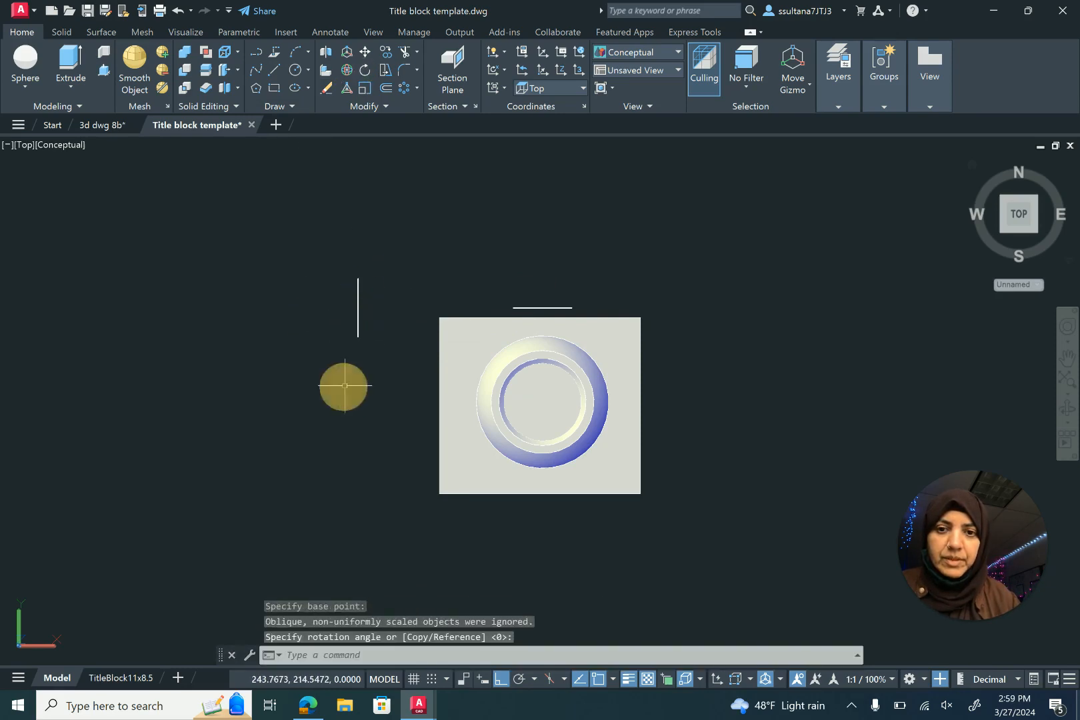
- Move the rotated set of six circles from its middle circle's center to the center of the bowl
left_click(366, 53)
left_click(341, 356)
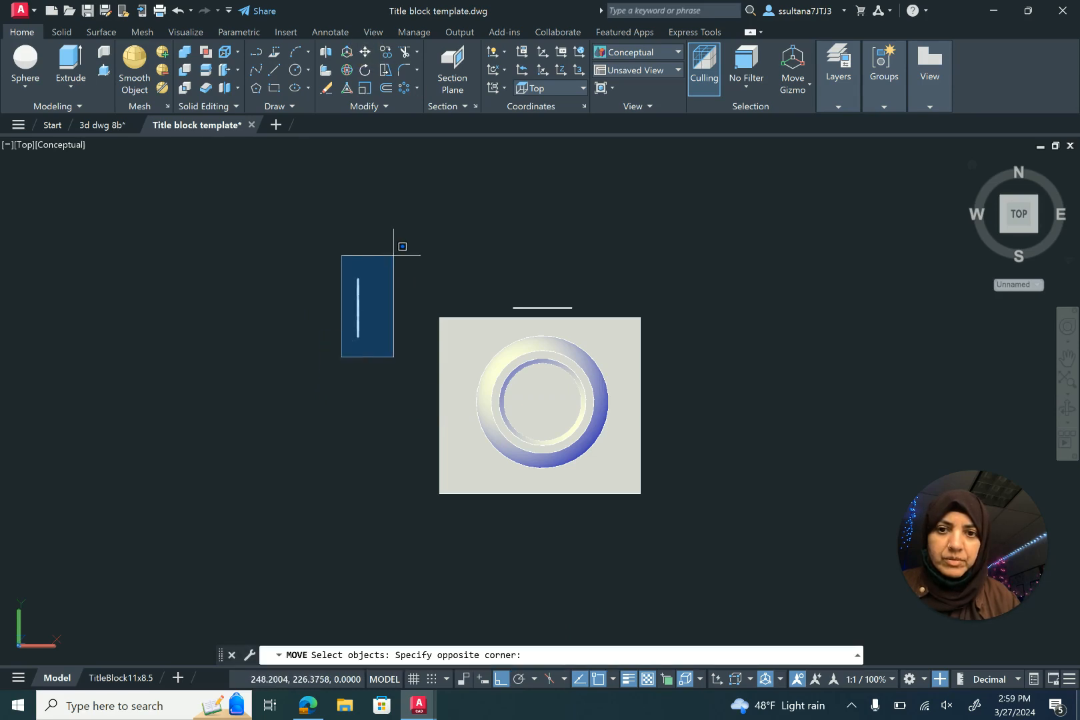
left_click(395, 249)
scroll(369, 316, "up", 3)
right_click(358, 299)
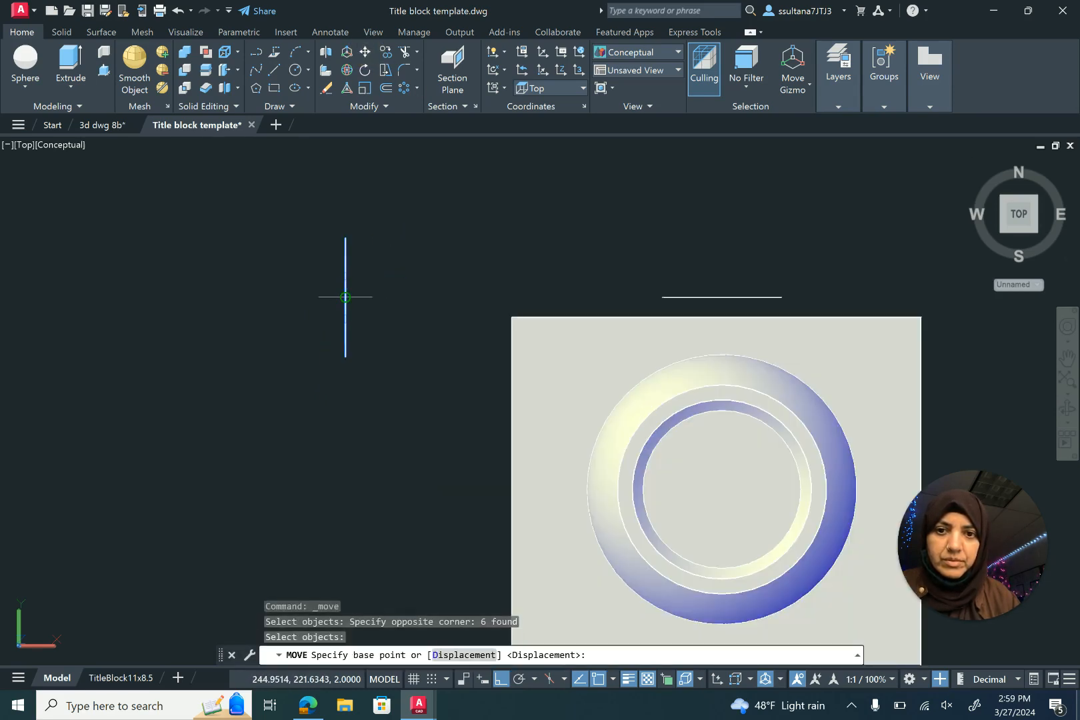
left_click(345, 298)
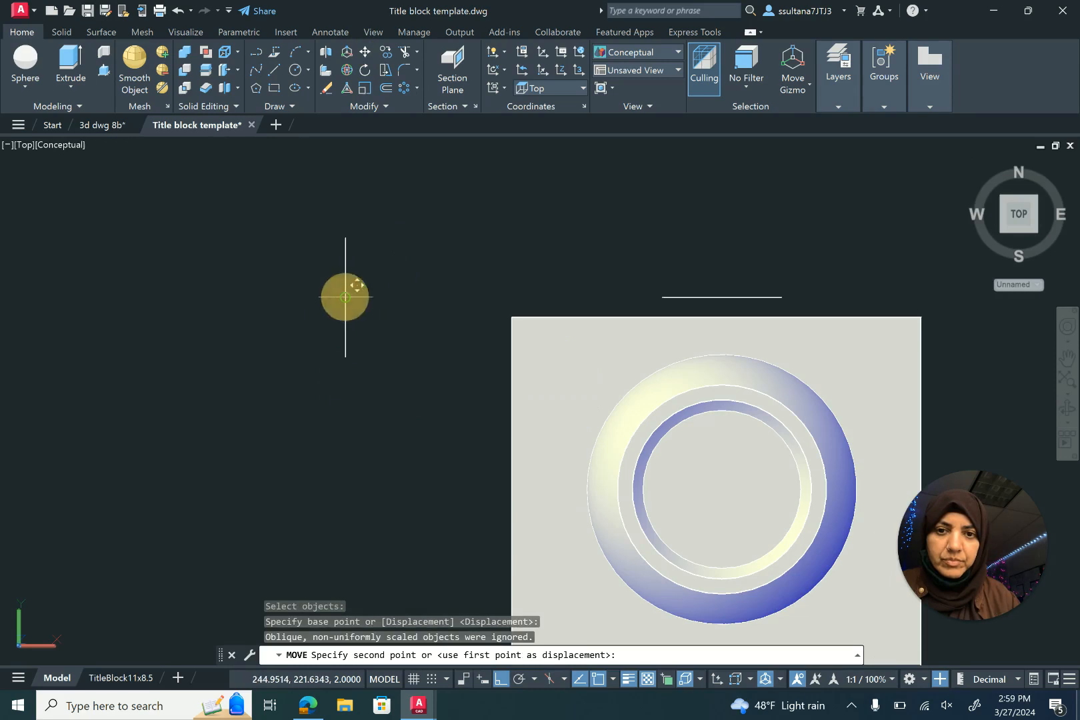
left_click(715, 496)
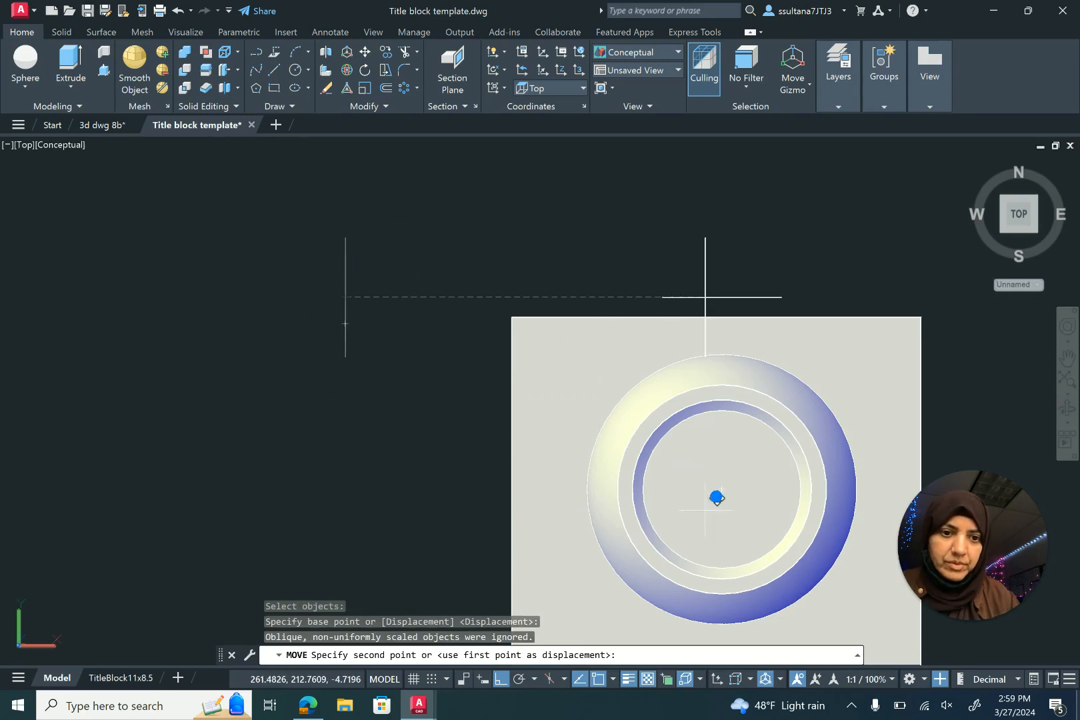
right_click(706, 509)
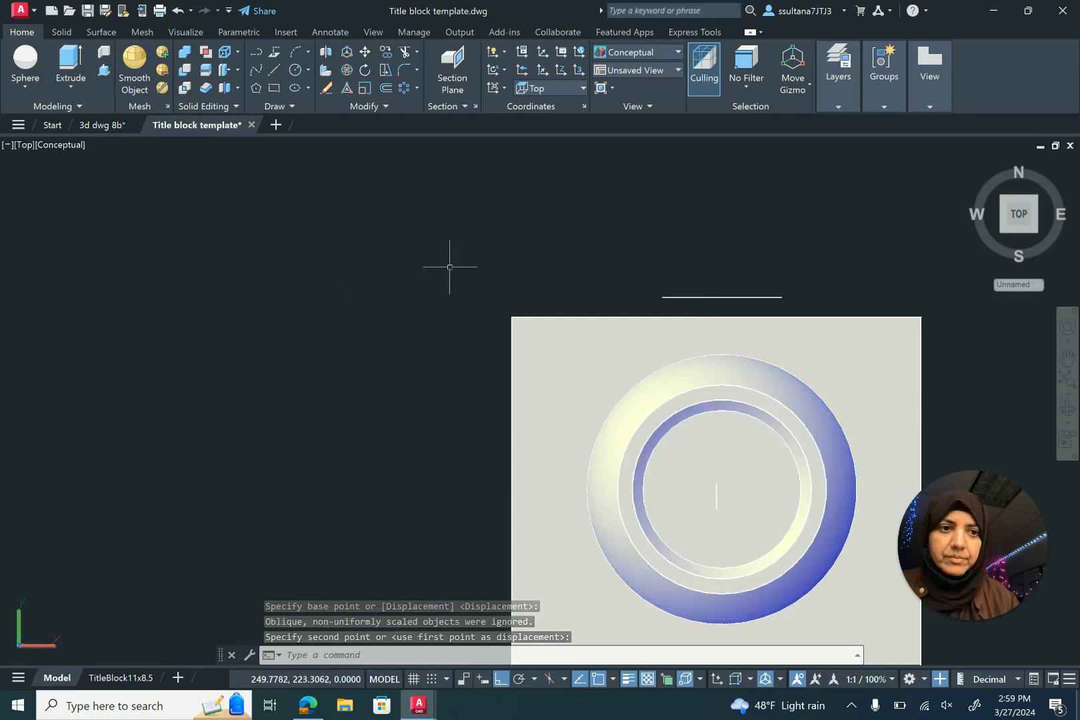
- Move the rotated set of circles straight west from the bowl's center to outside the slab's west edge
scroll(447, 280, "down", 2)
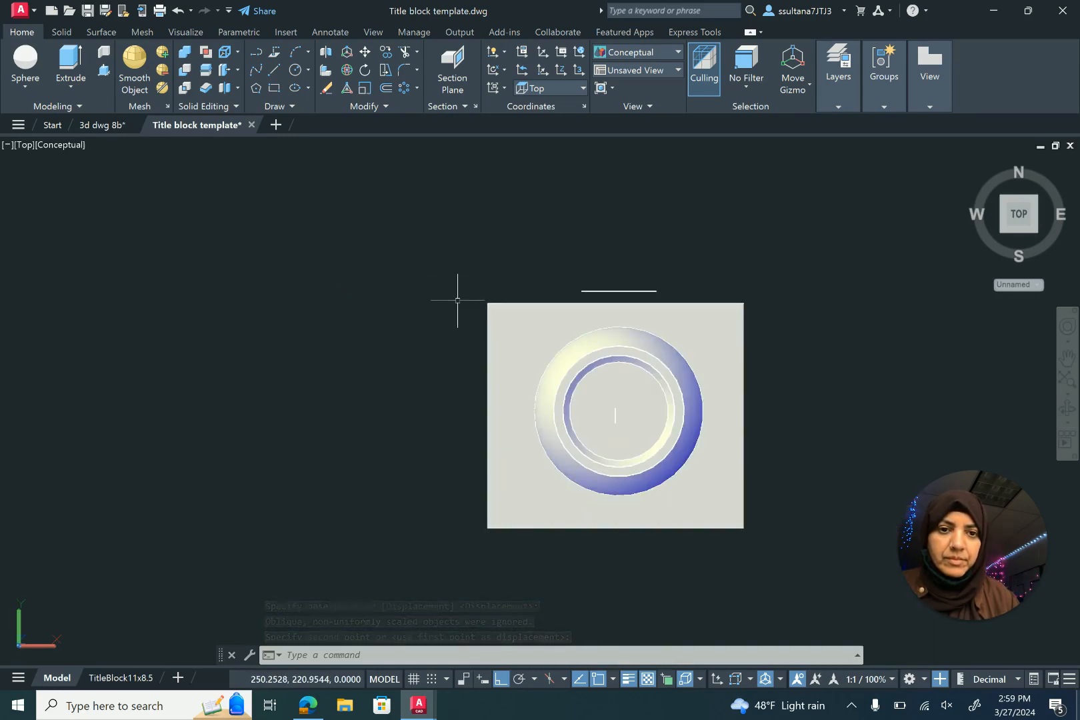
left_click(365, 56)
left_click(572, 615)
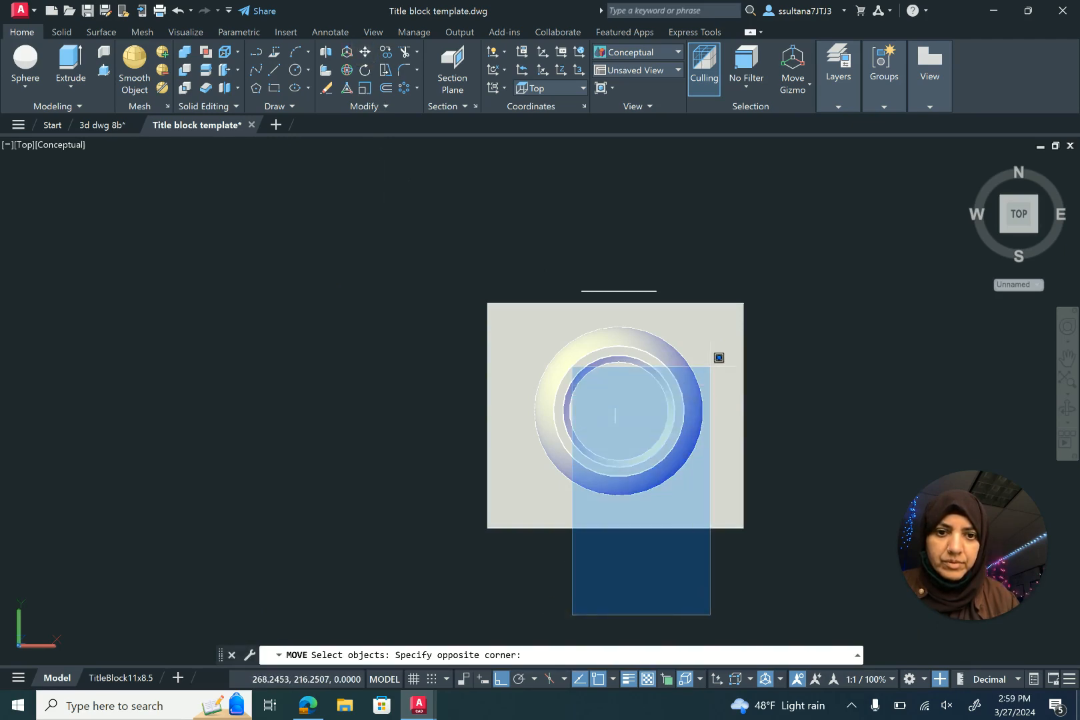
left_click(685, 339)
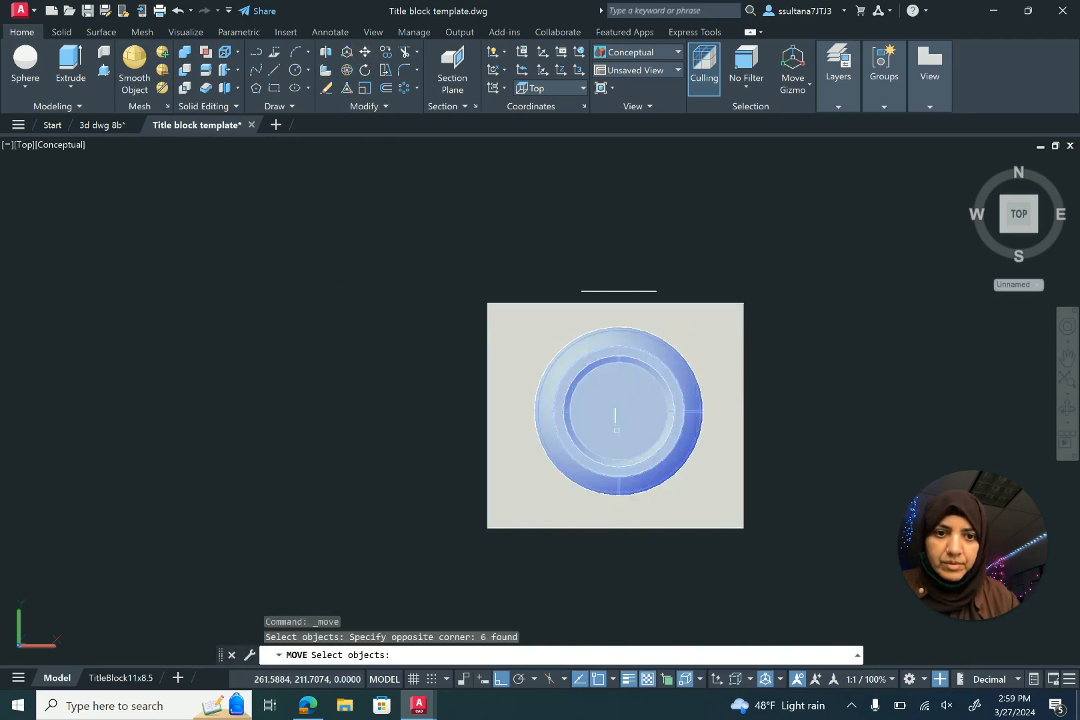
key("Return")
left_click(615, 415)
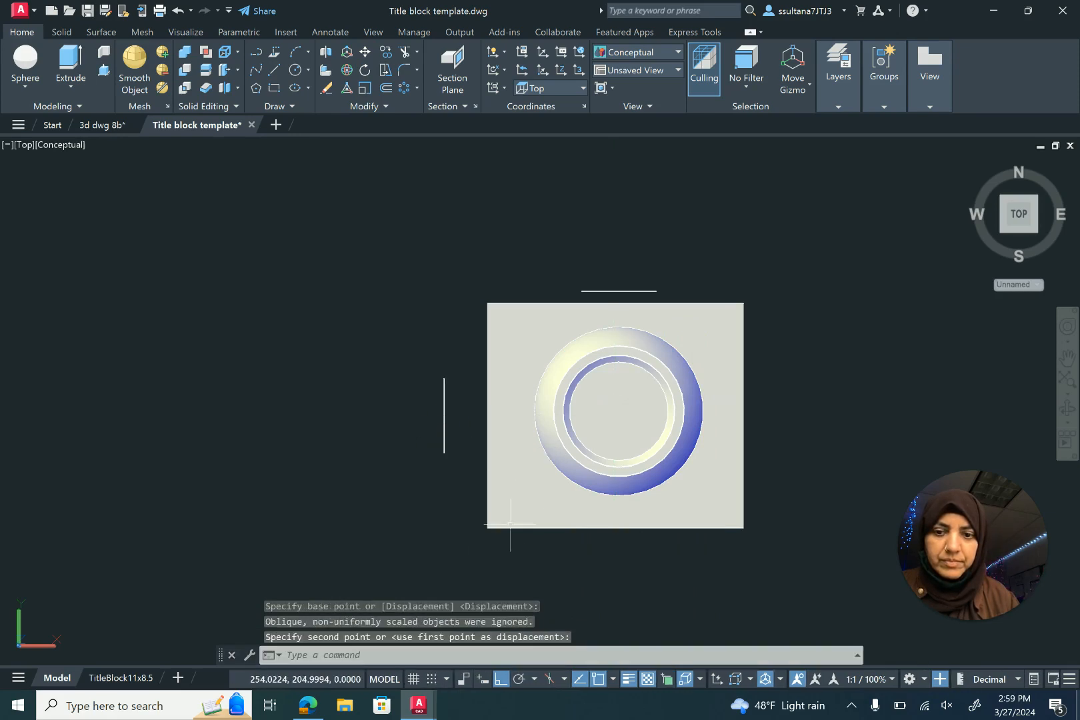
key("Escape")
- Show the model in the Left view with parallel projection
left_click(966, 163)
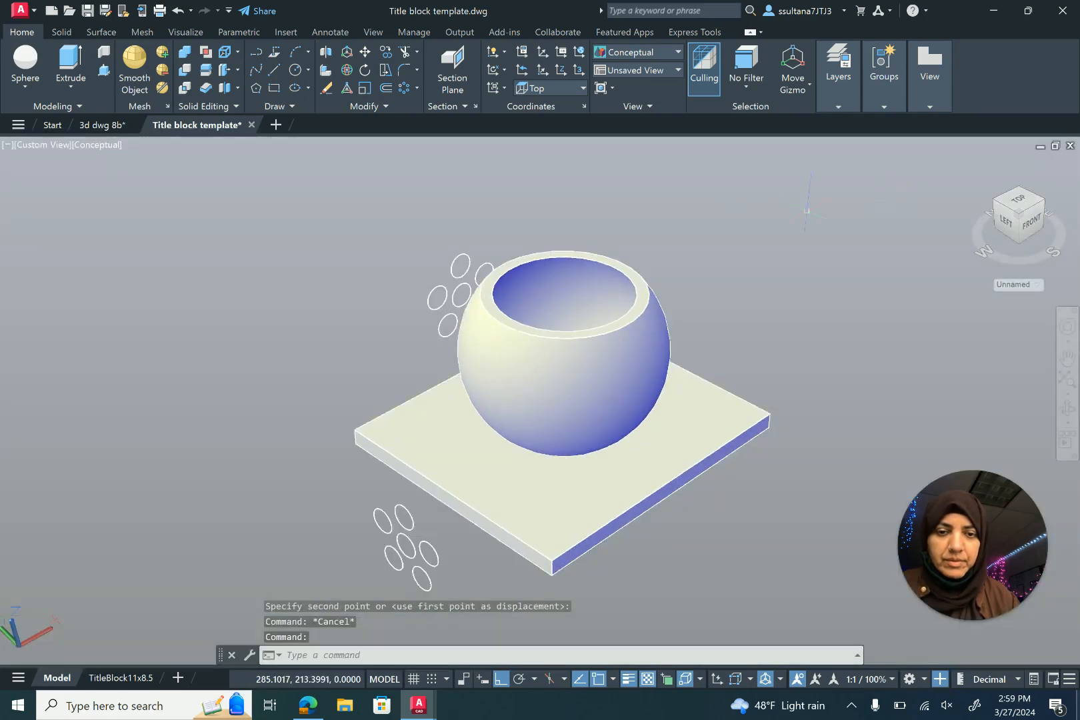
left_click(1007, 220)
right_click(1014, 218)
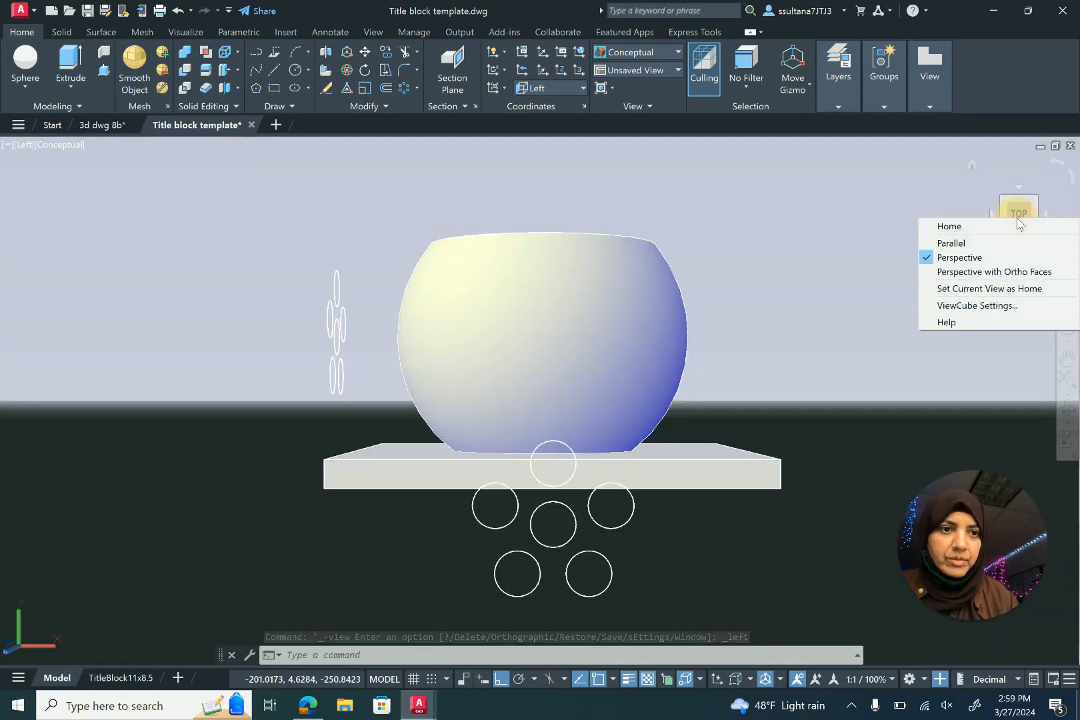
left_click(991, 242)
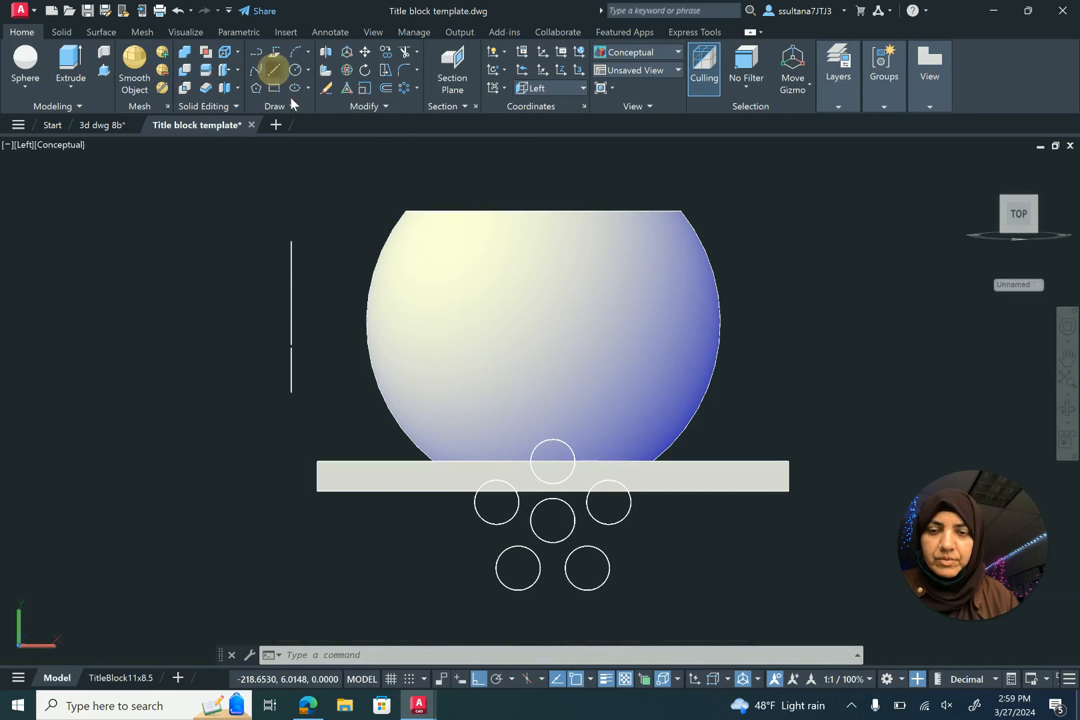
- Draw a horizontal guide line across the bowl from the edge-on circle set at the bowl's mid-height
left_click(273, 69)
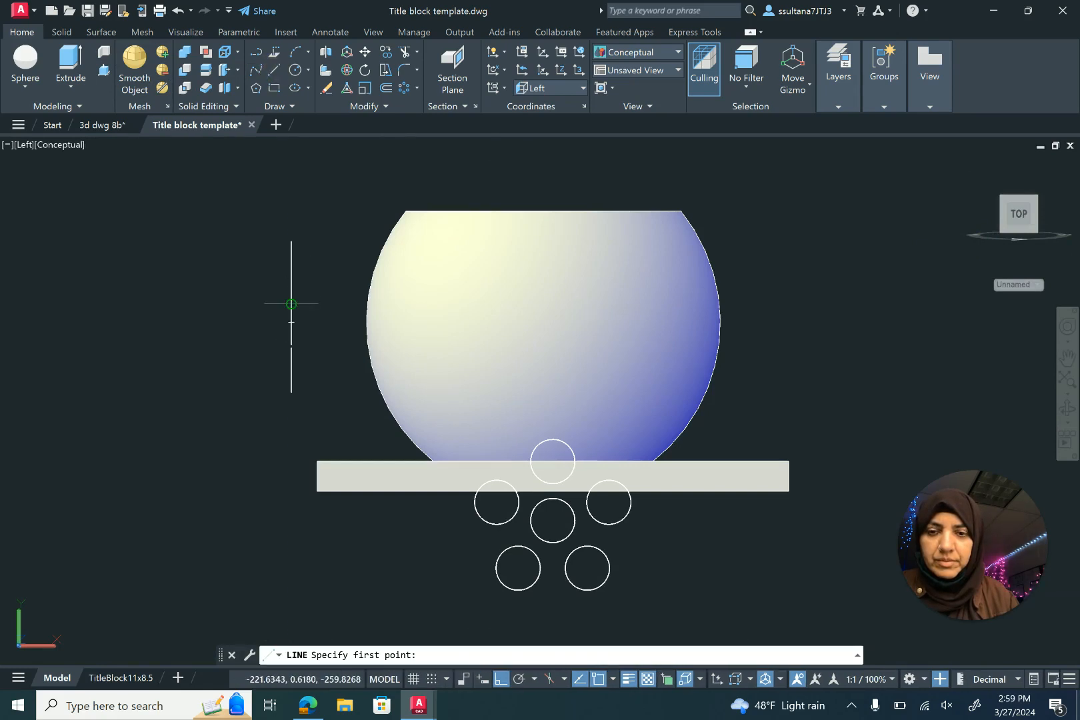
left_click(291, 322)
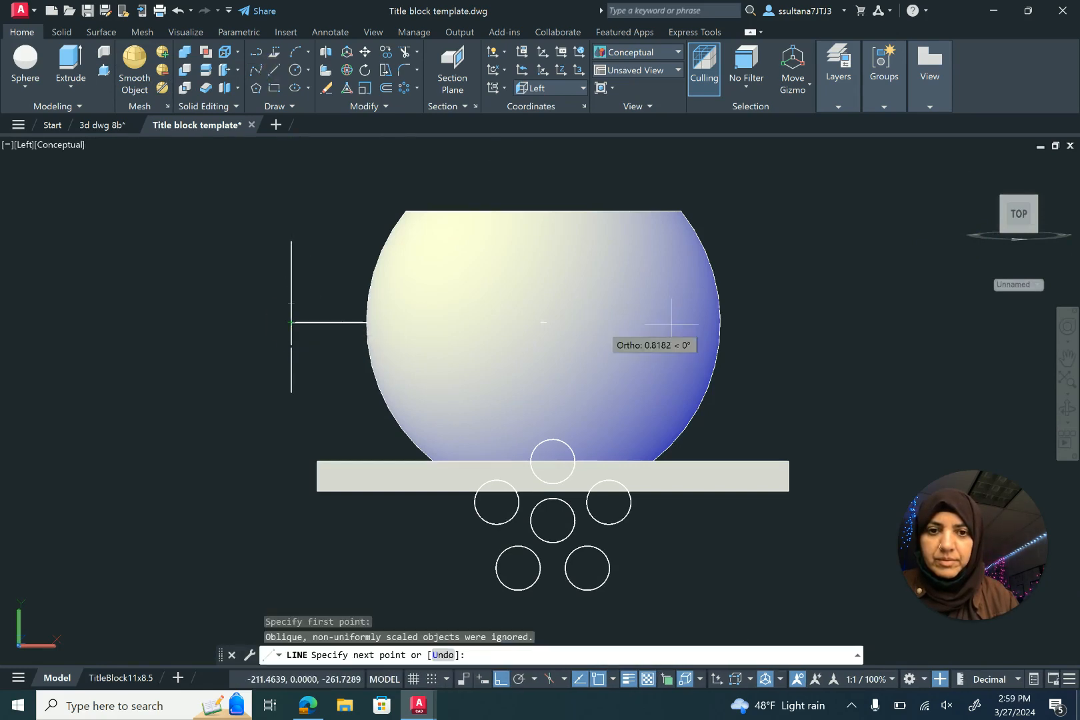
key("Escape")
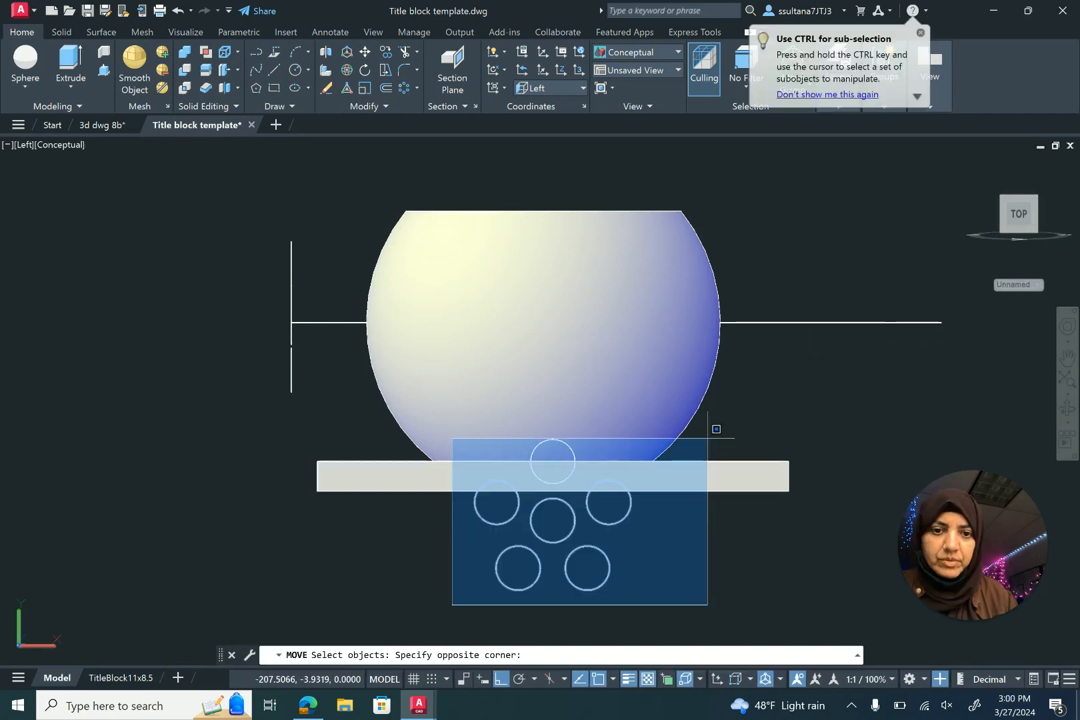
- Move the six front-facing circles straight up to about the guide line's height, and delete the guide line
left_click(708, 430)
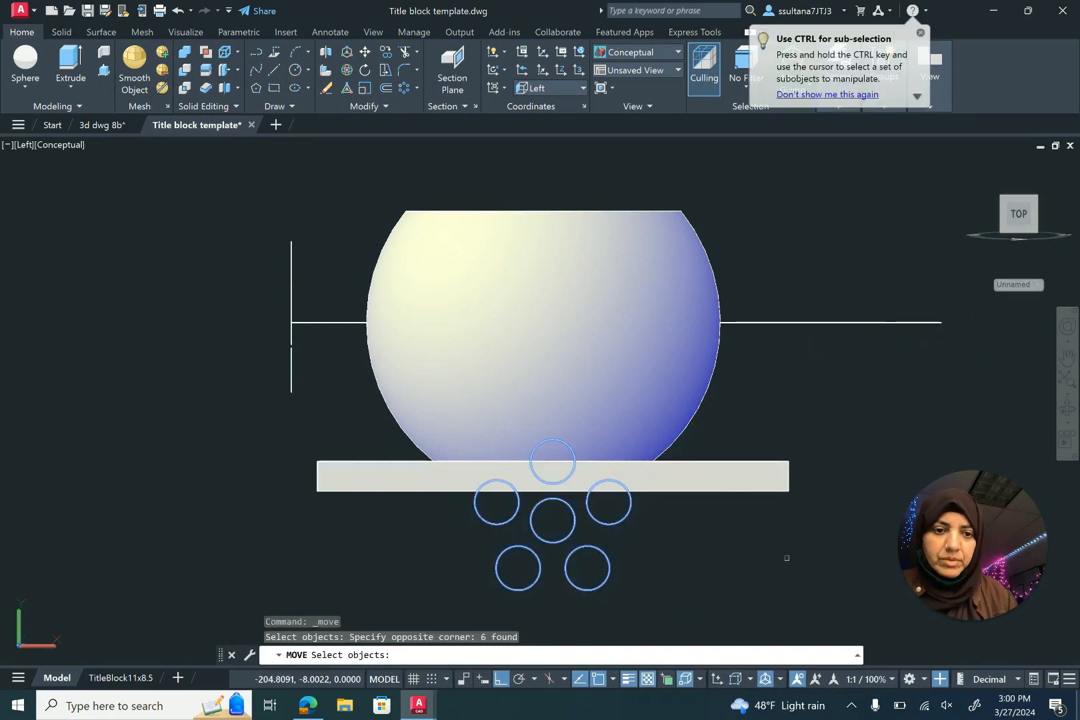
key("Return")
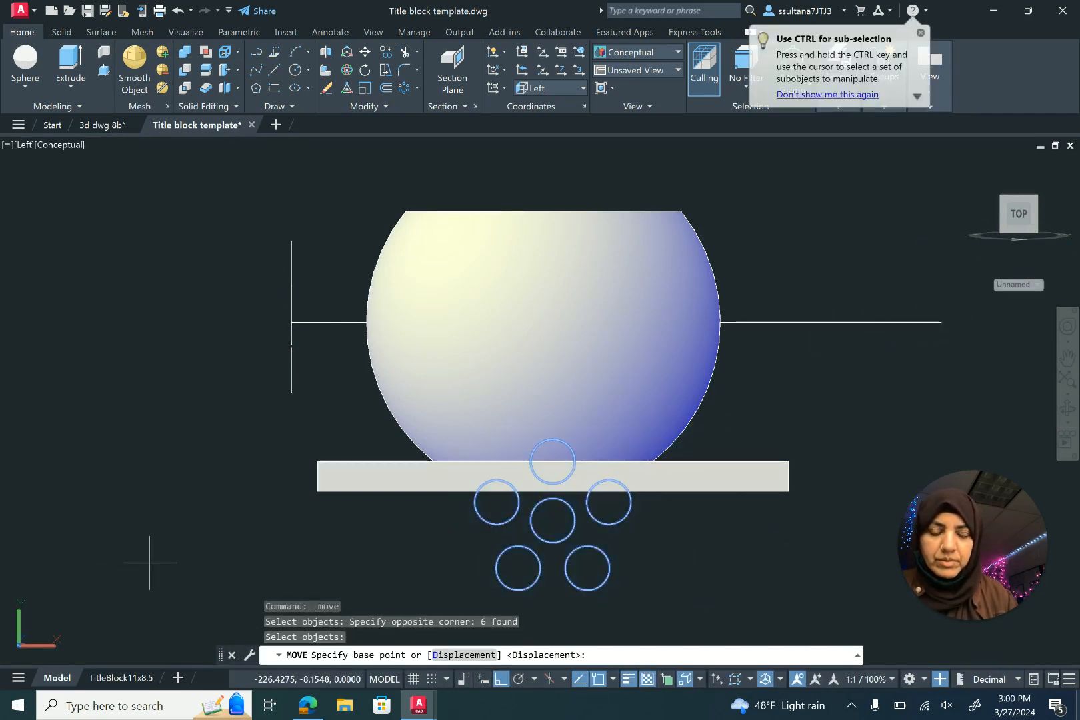
left_click(150, 563)
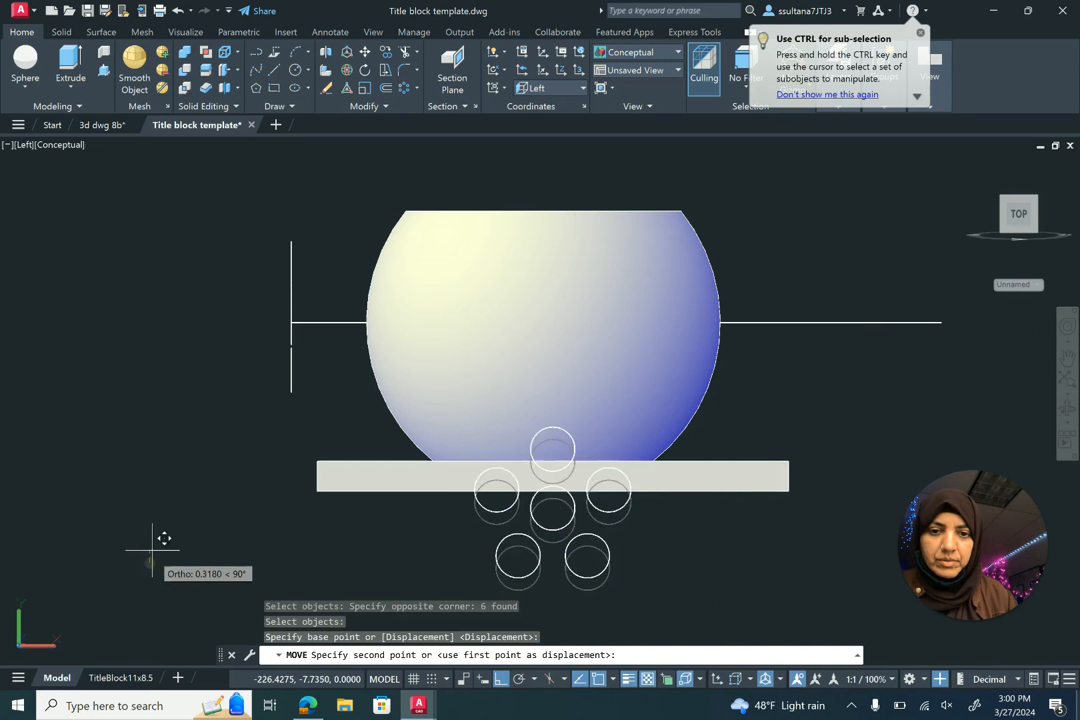
left_click(191, 358)
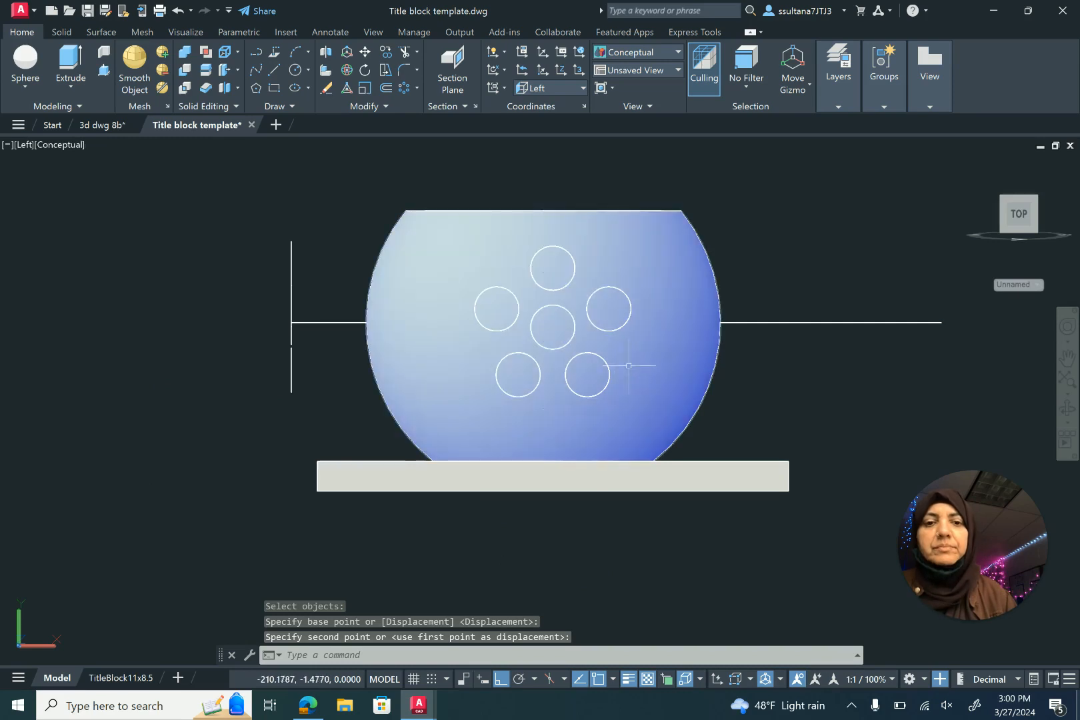
left_click(897, 322)
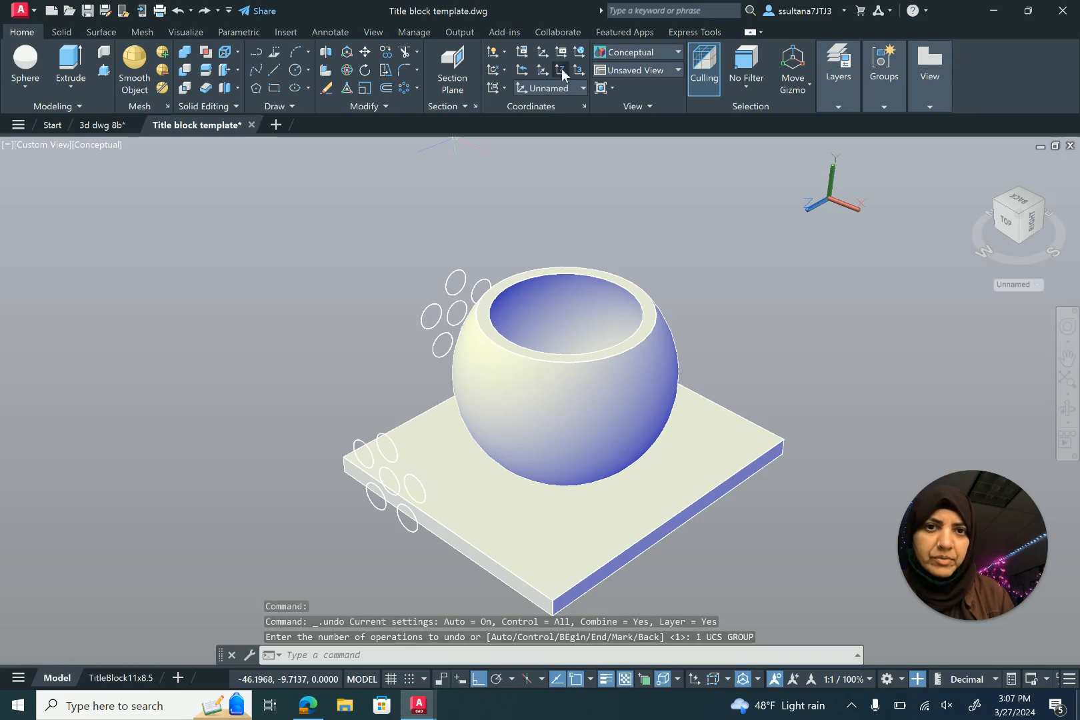
- Set the UCS origin at the slab's upper northwest corner with positive Z pointing to its upper southwest corner
left_click(561, 68)
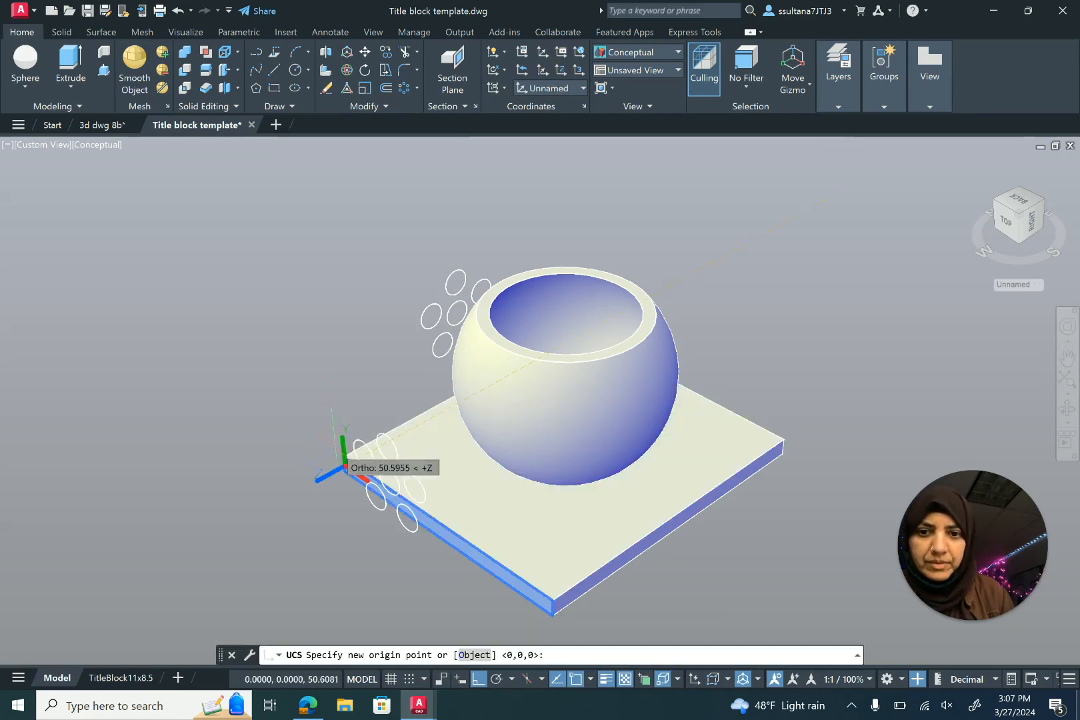
left_click(345, 461)
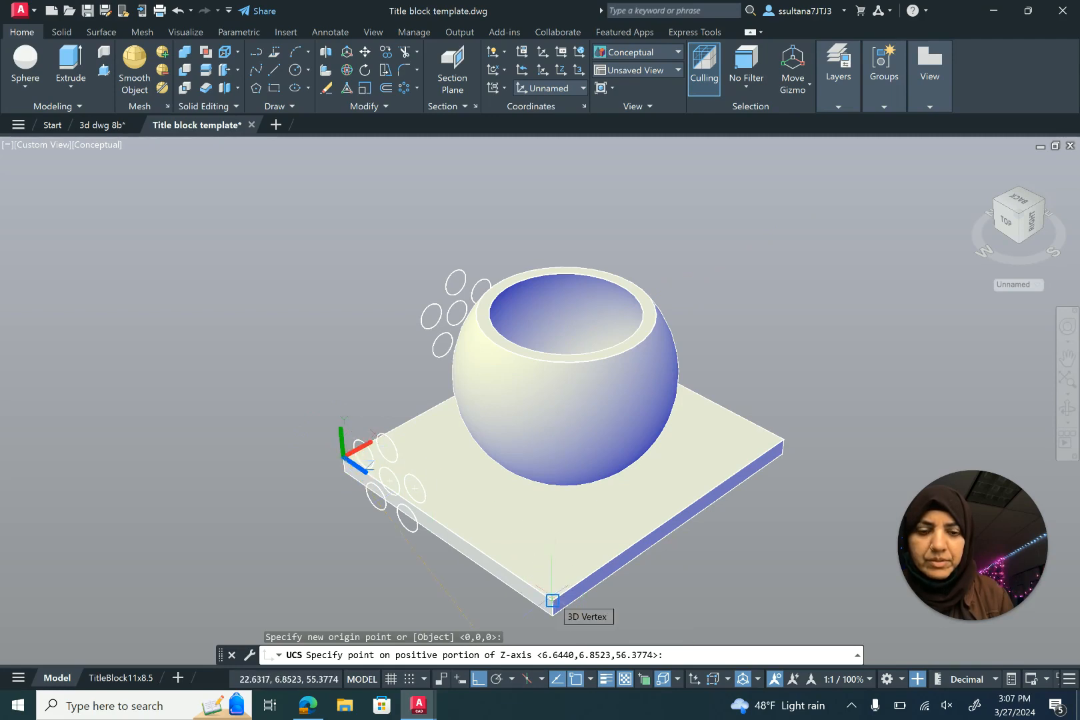
left_click(552, 600)
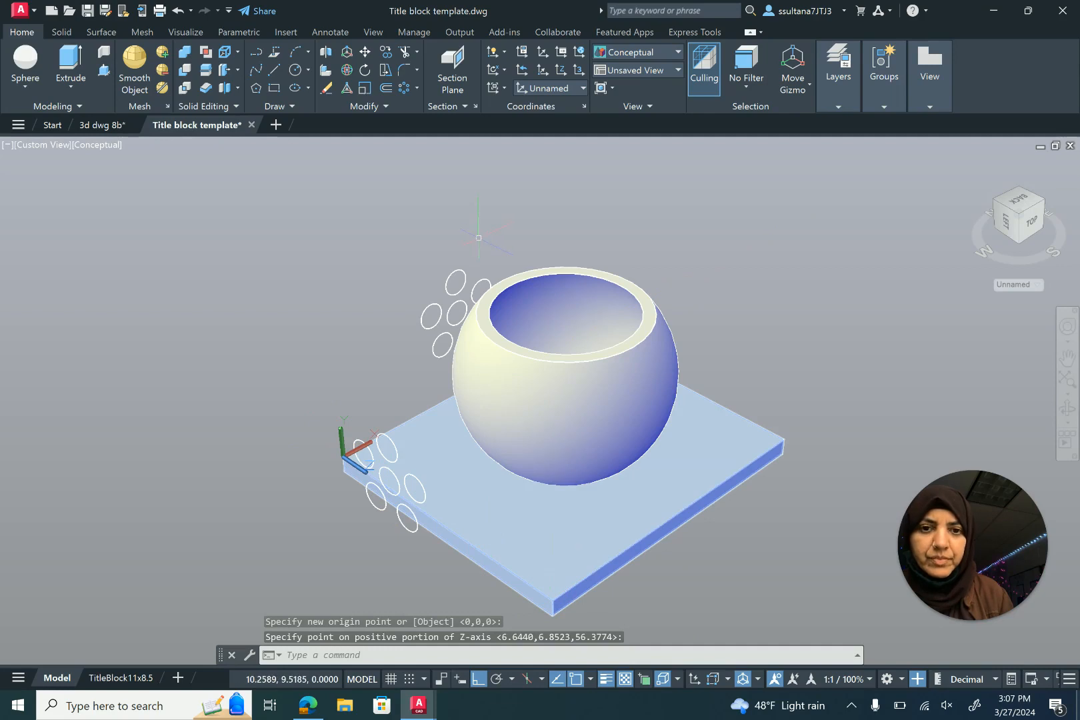
- Project the six circles on the slab's north side onto the bowl along the UCS Z direction, with Auto Trim cutting the openings
left_click(104, 32)
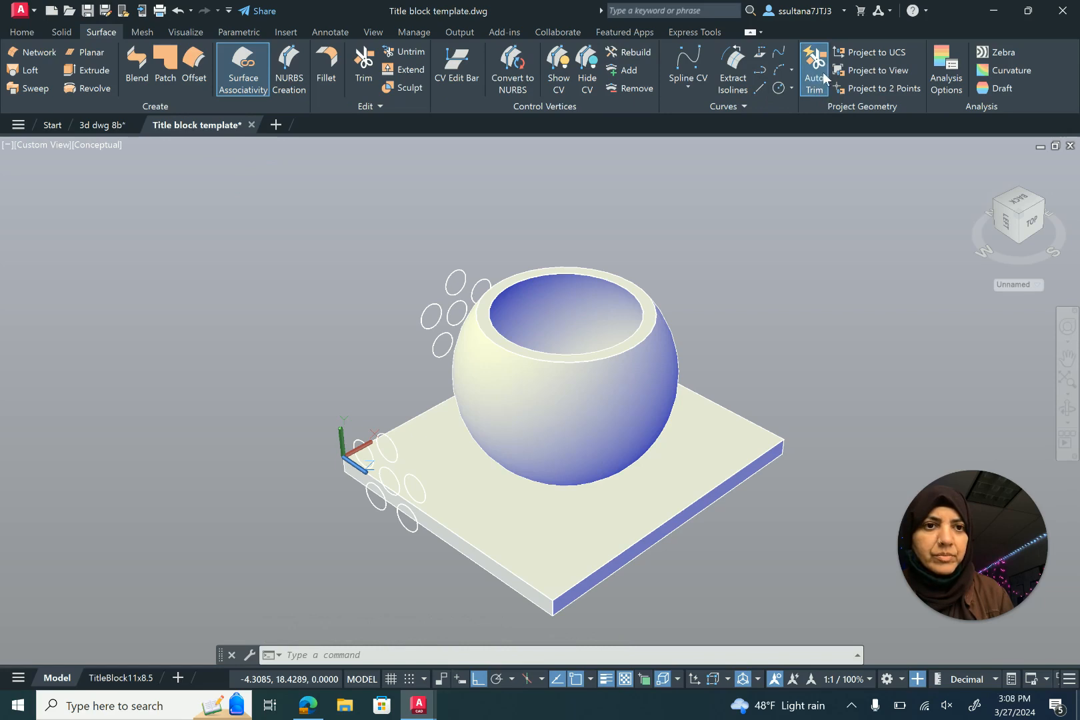
left_click(878, 52)
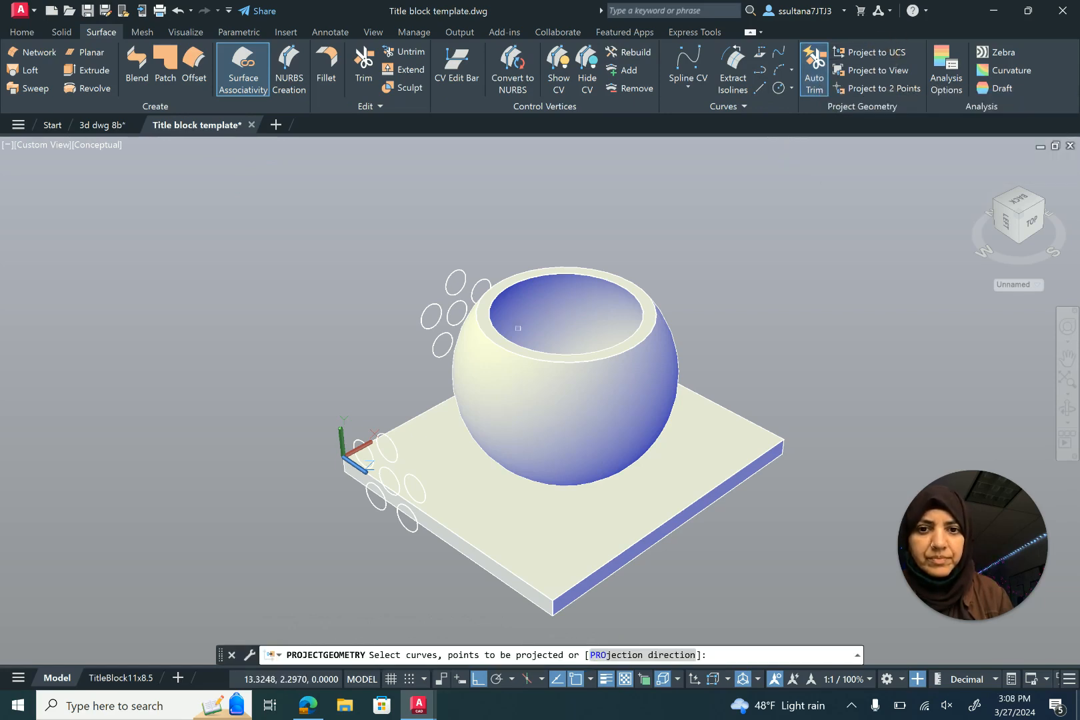
left_click(364, 406)
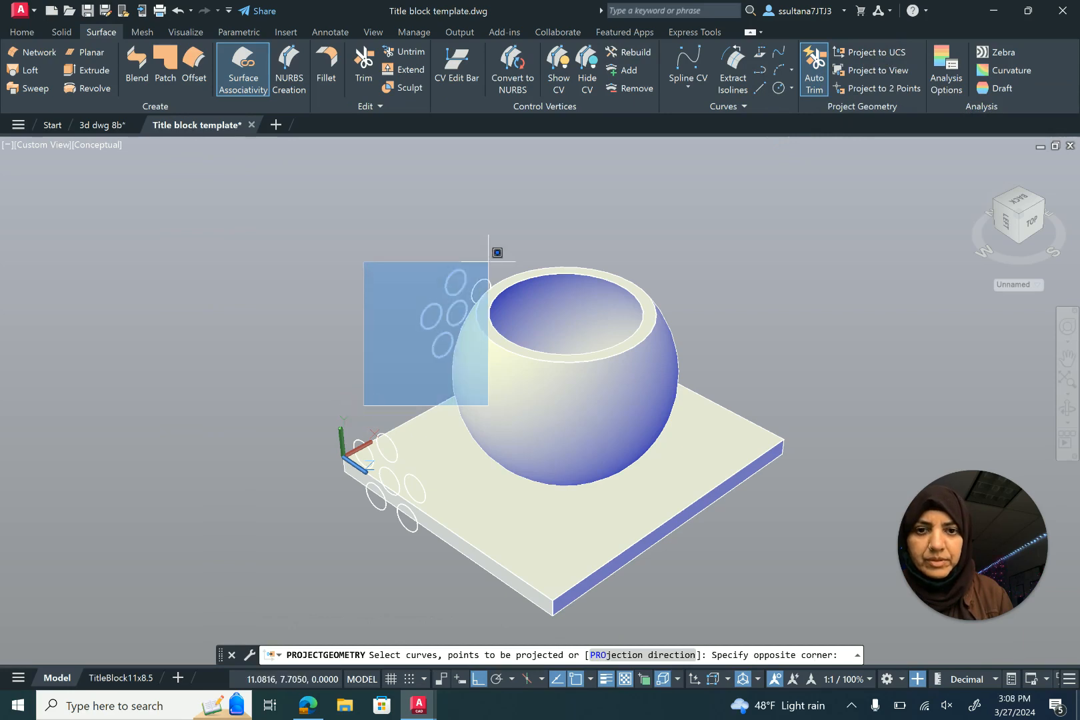
left_click(510, 243)
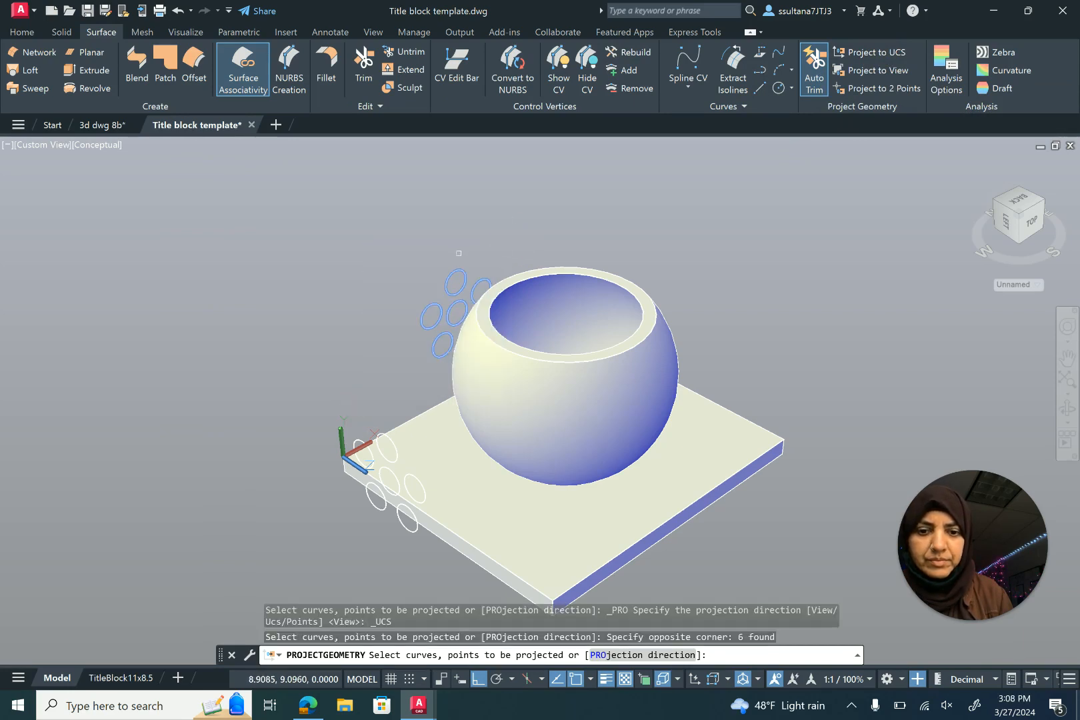
key("Return")
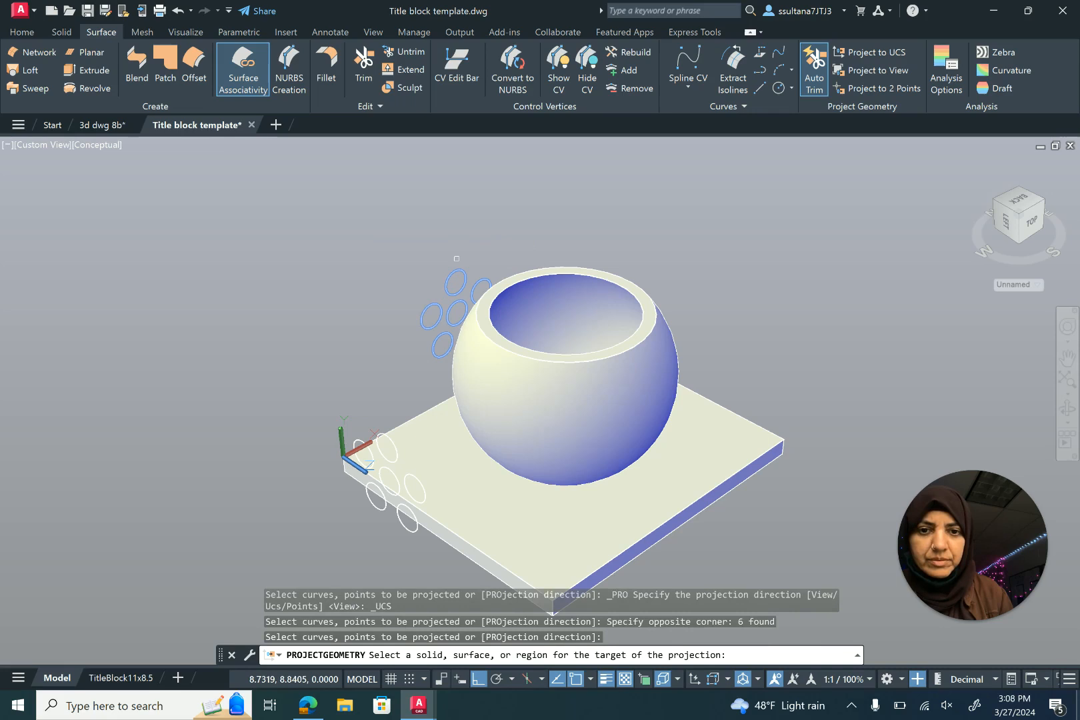
left_click(521, 403)
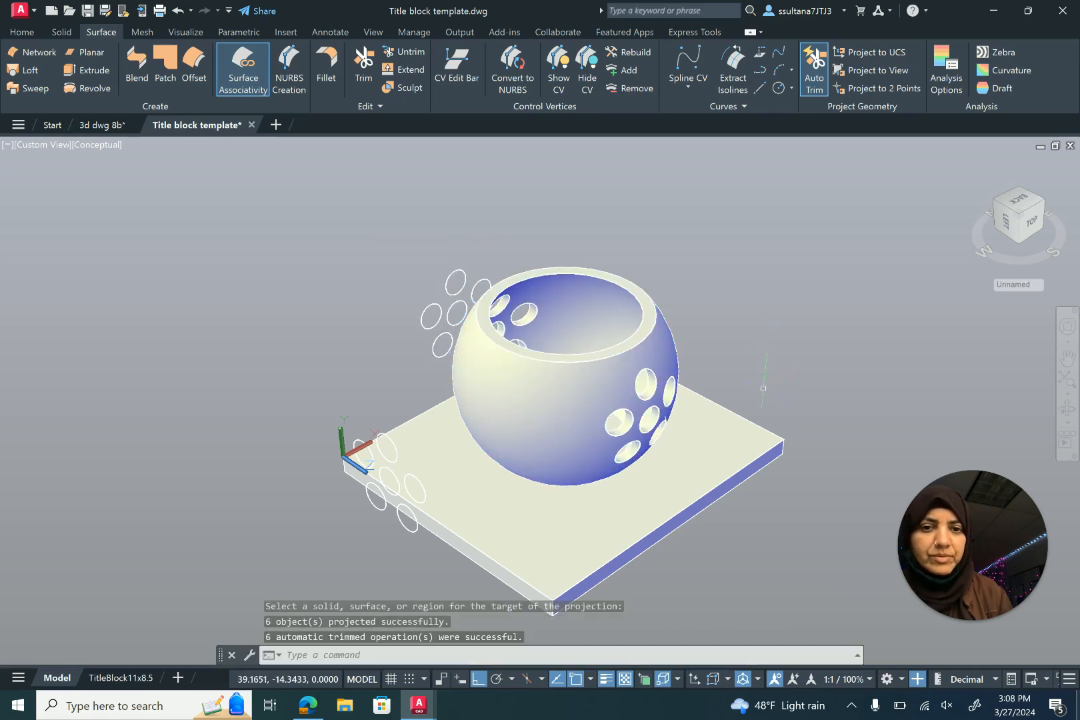
- Set the UCS origin at the slab's upper southwest corner with positive Z pointing to its upper southeast corner
left_click(1067, 409)
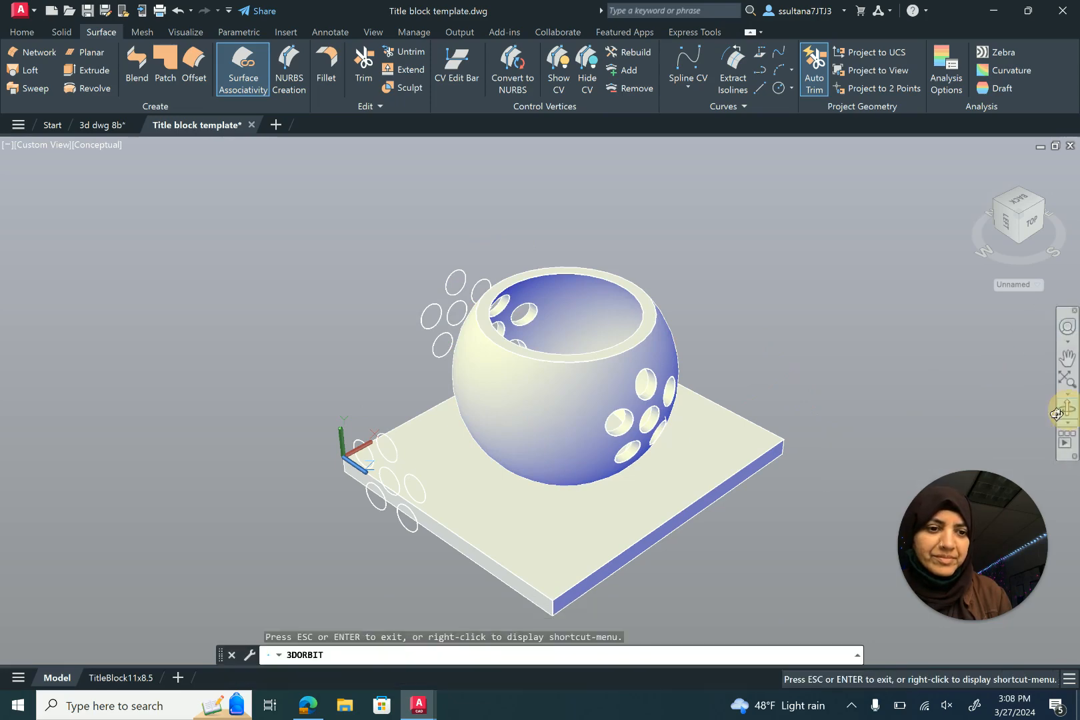
left_click_drag(452, 447, 404, 427)
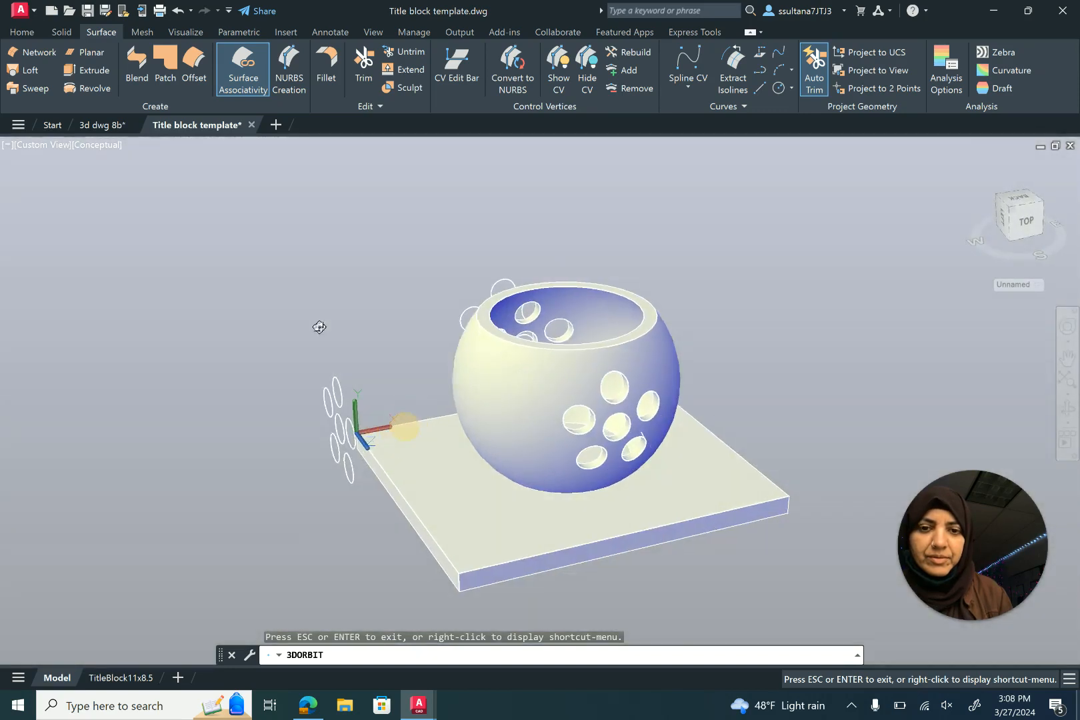
right_click(316, 325)
left_click(330, 333)
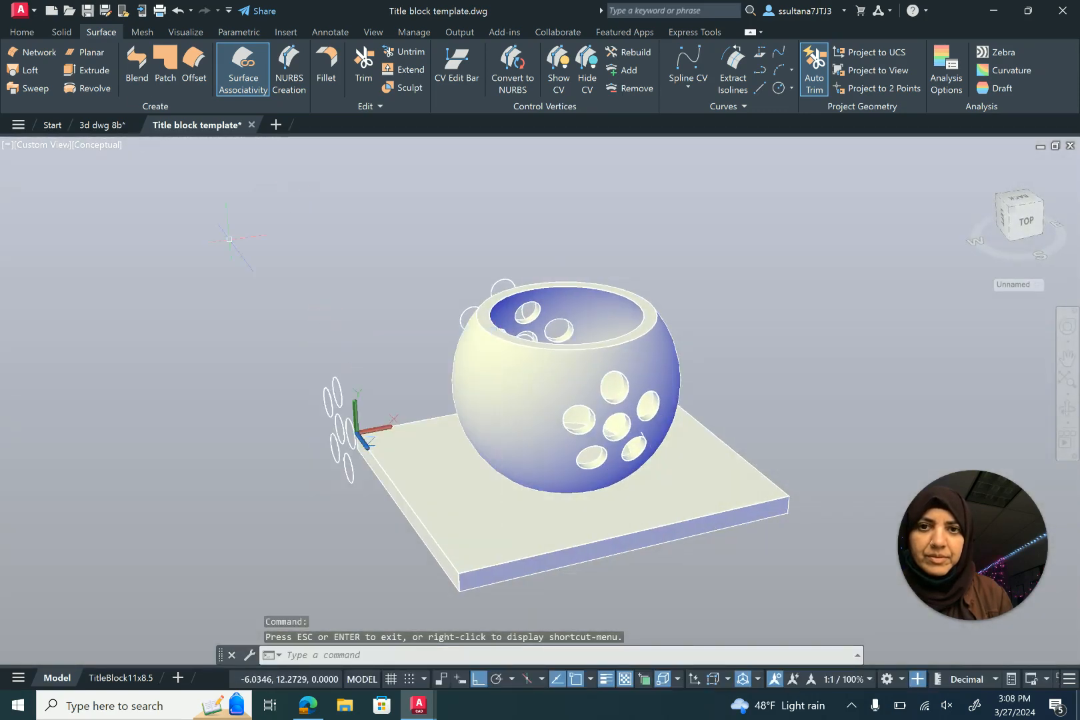
left_click(30, 33)
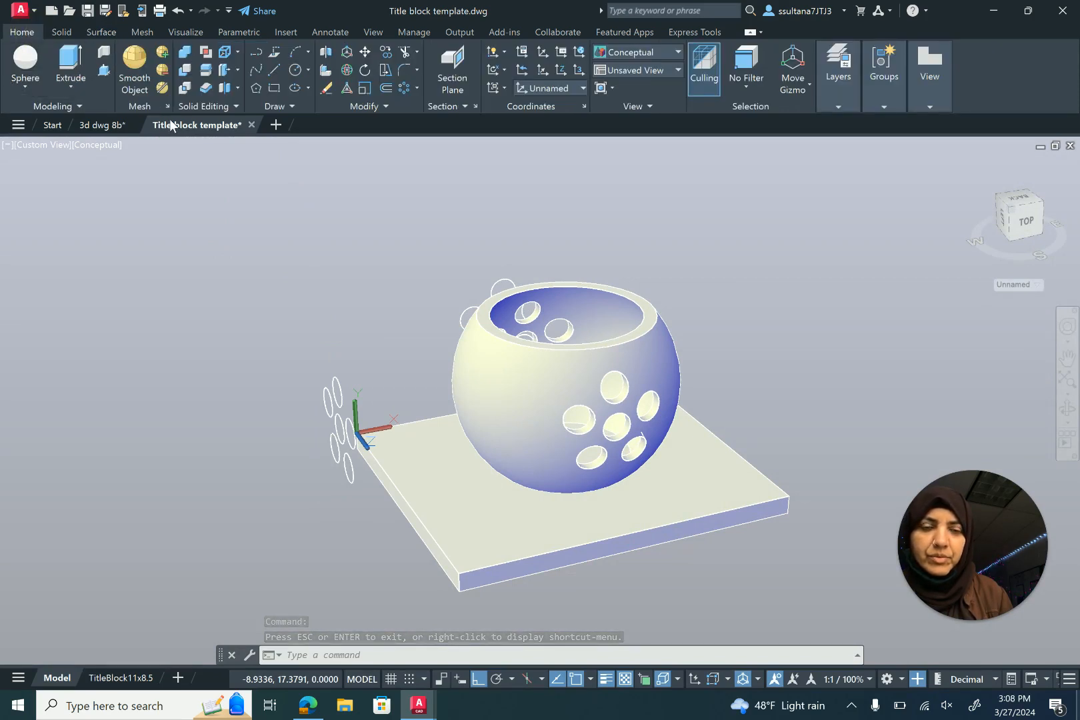
left_click(560, 70)
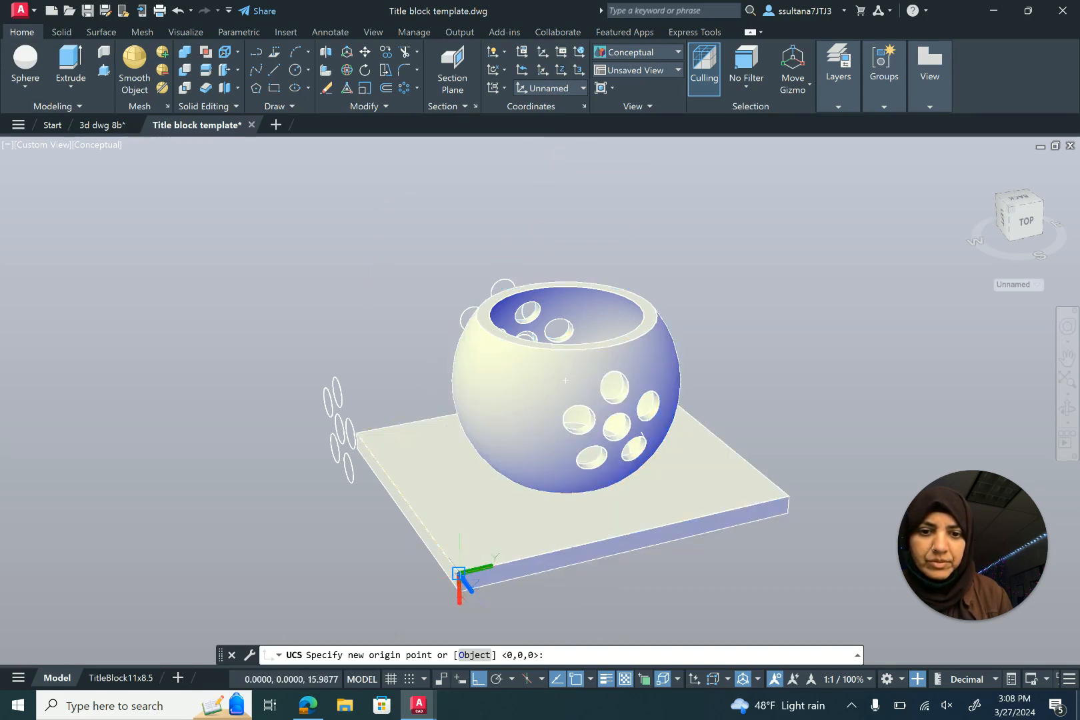
left_click(460, 574)
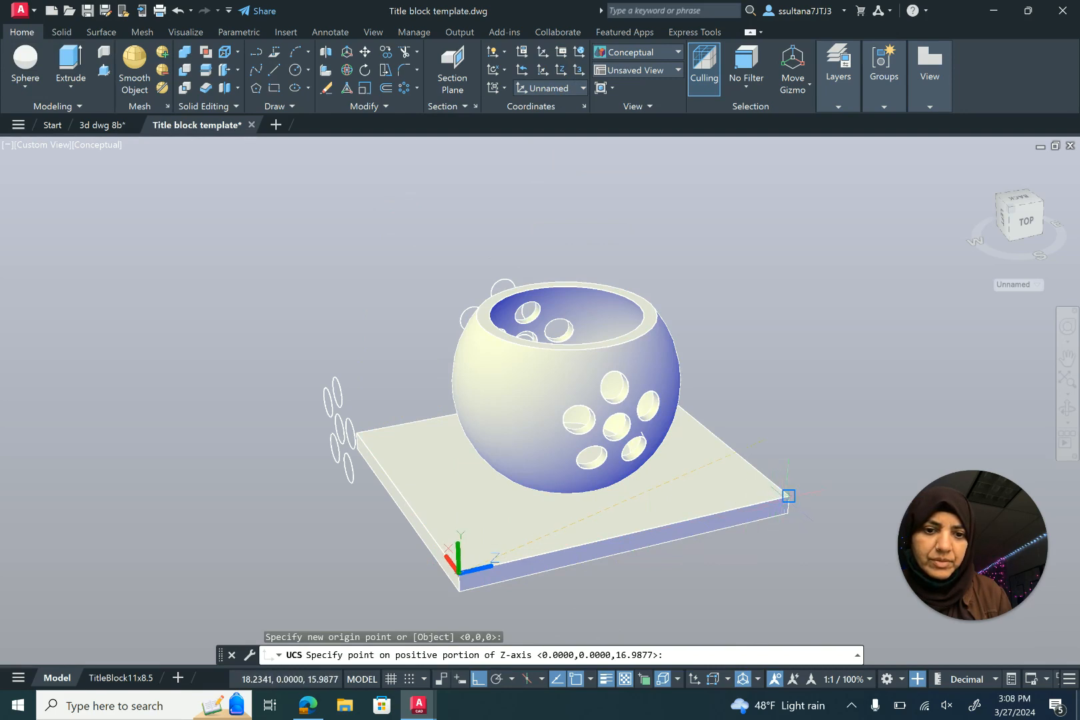
left_click(789, 496)
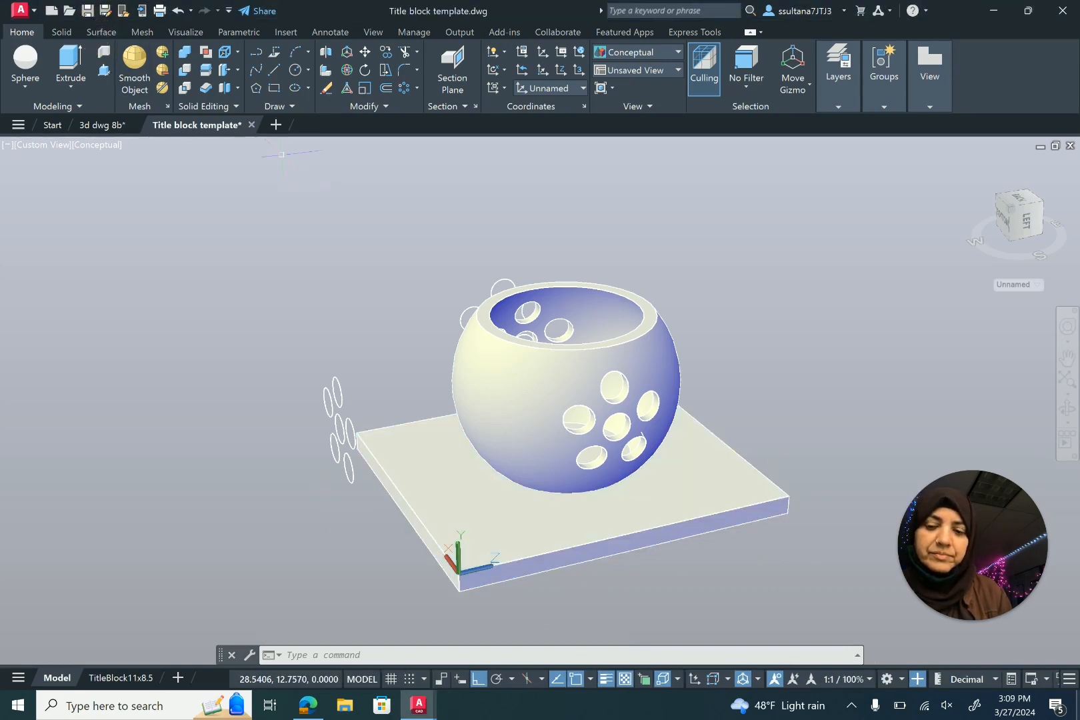
key("Escape")
- Project the six circles on the slab's west side onto the bowl using Project to UCS, with Auto Trim cutting the openings
left_click(102, 32)
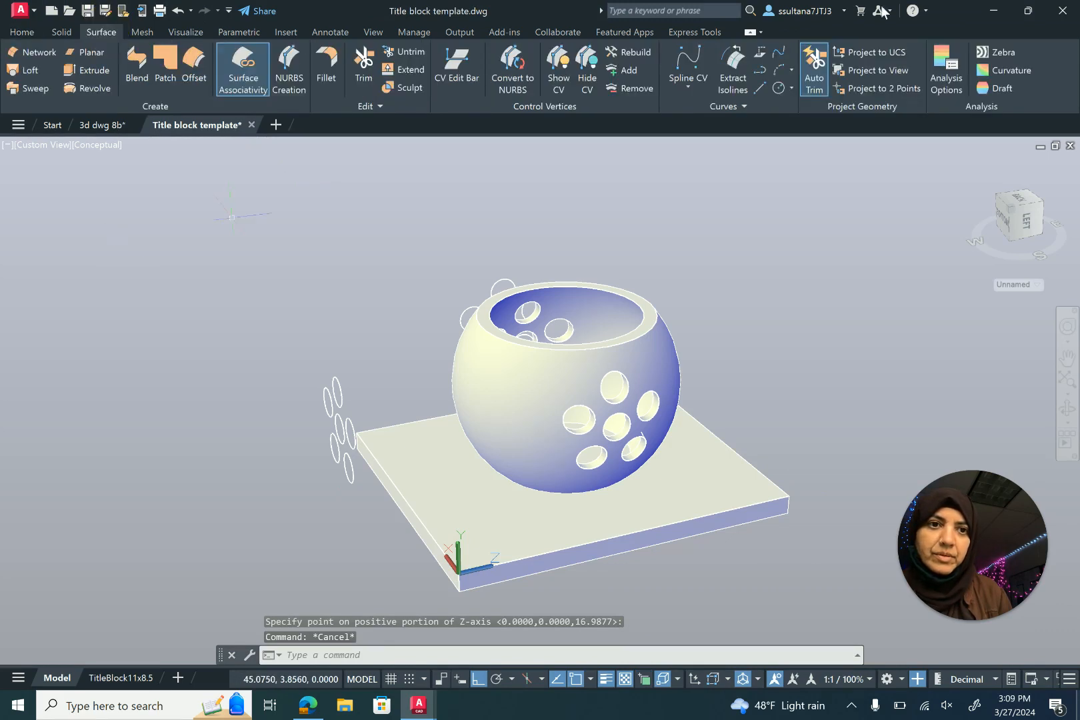
left_click(881, 52)
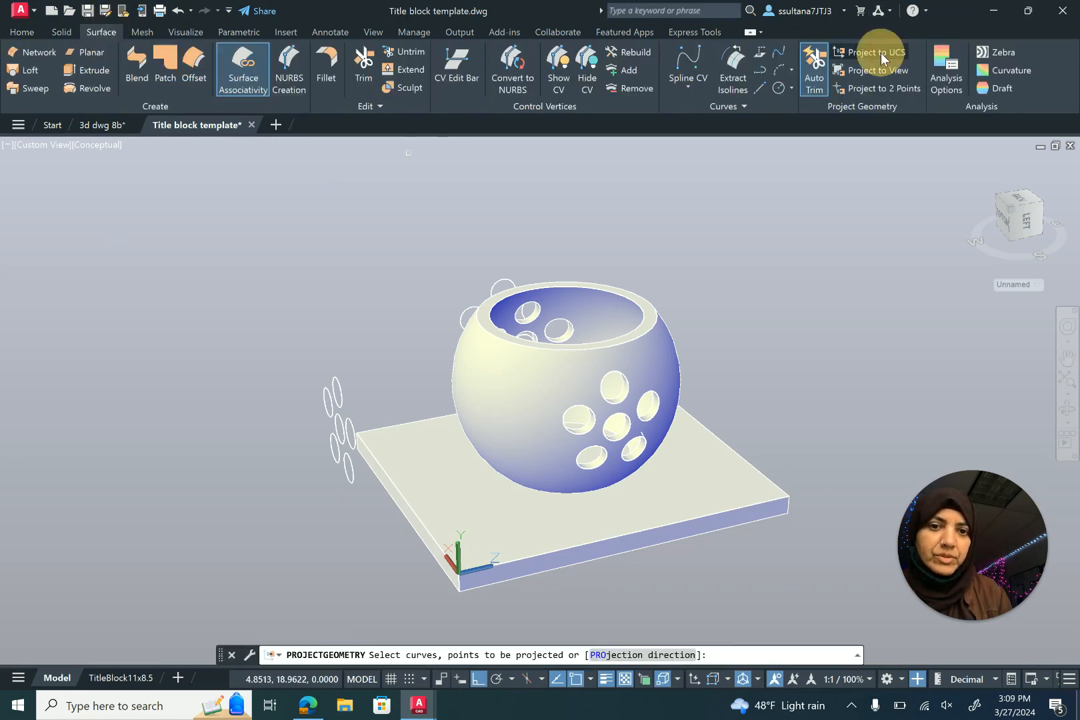
left_click(294, 518)
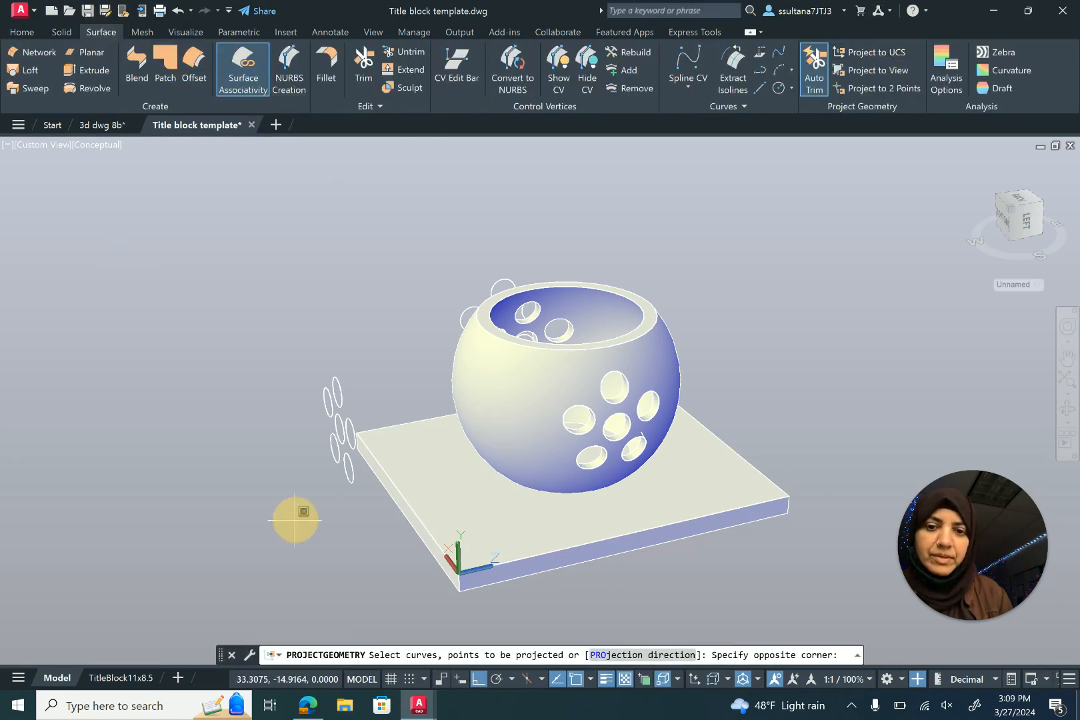
left_click(406, 360)
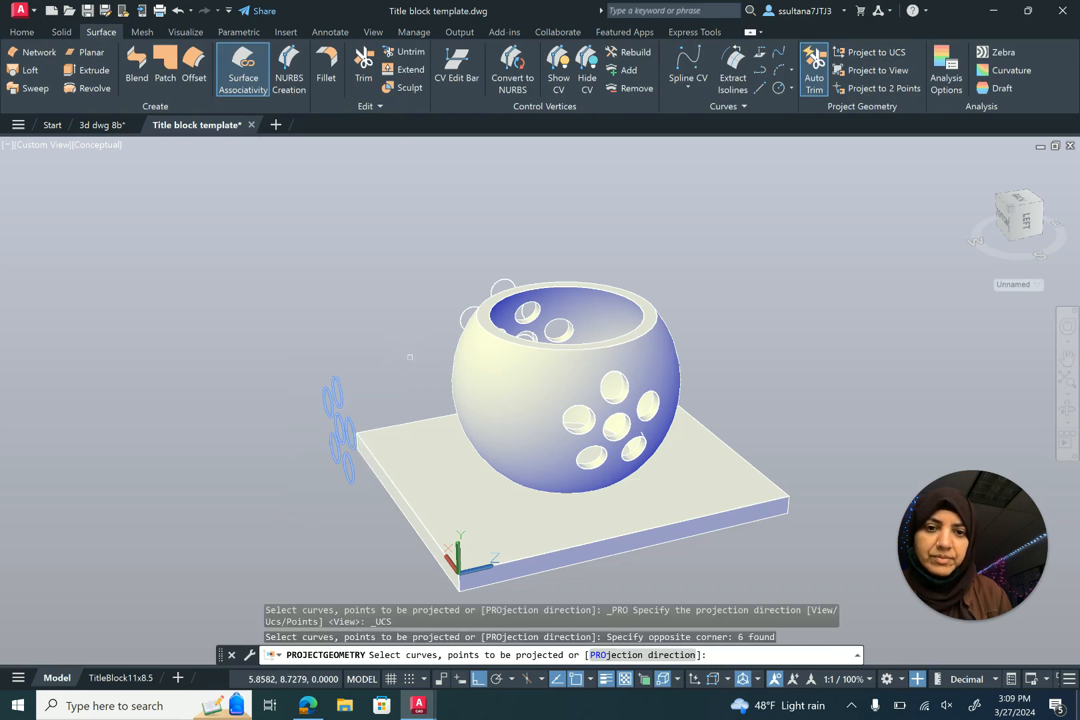
key("Return")
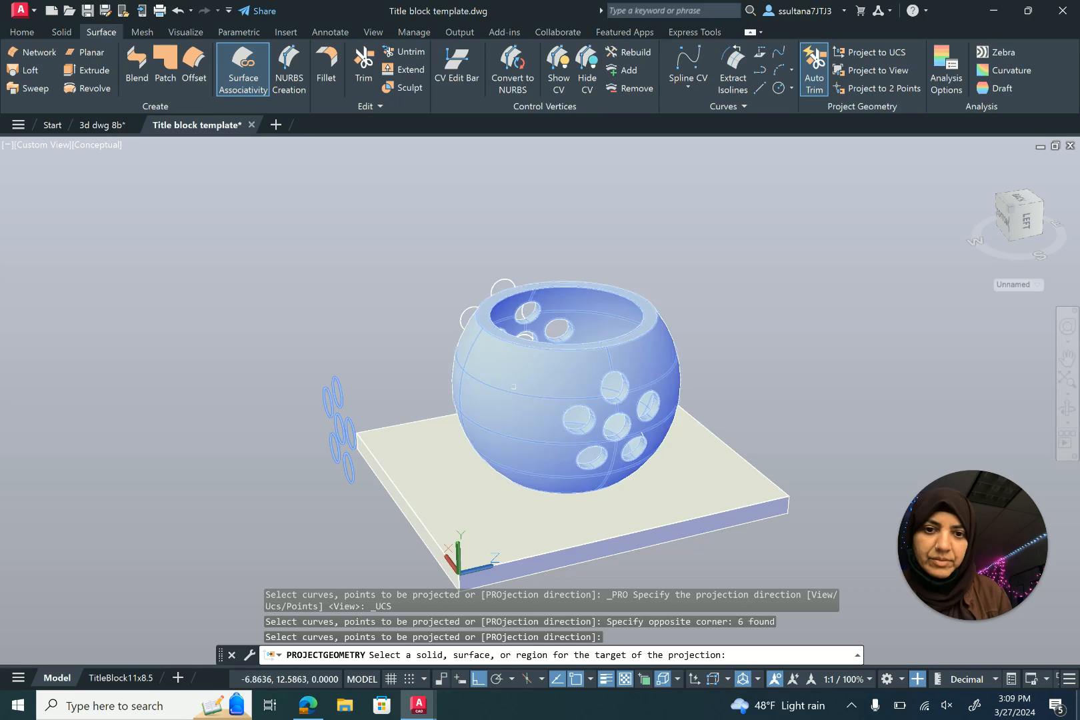
left_click(523, 390)
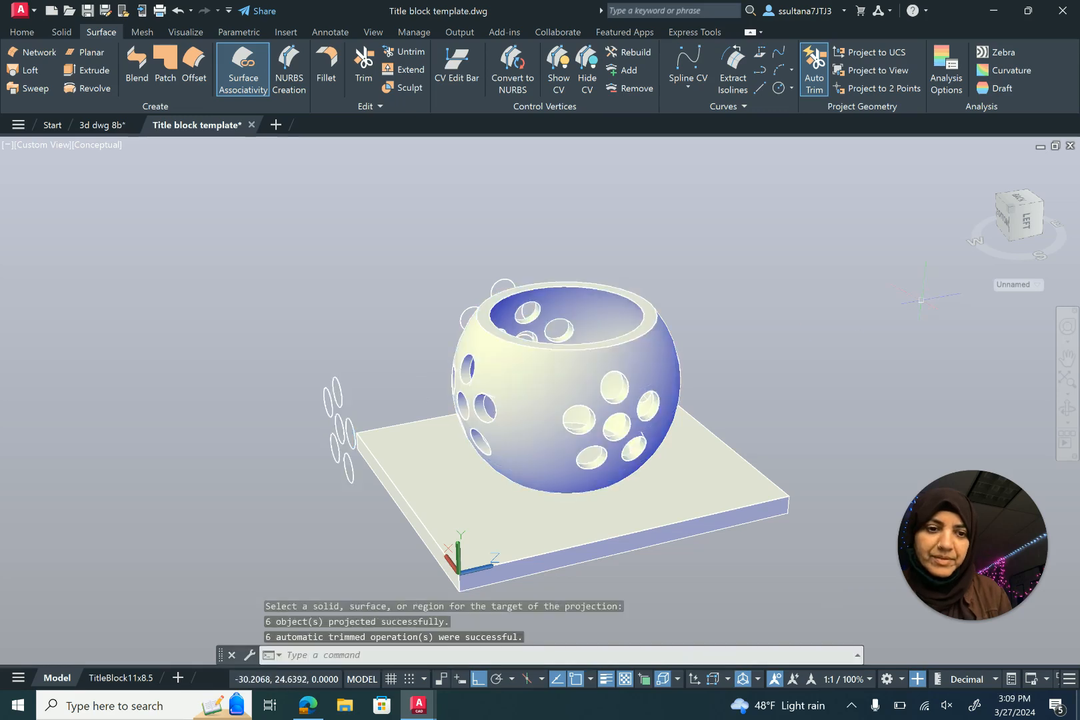
- Examine the circular openings in the bowl from several sides and up close
left_click(1067, 408)
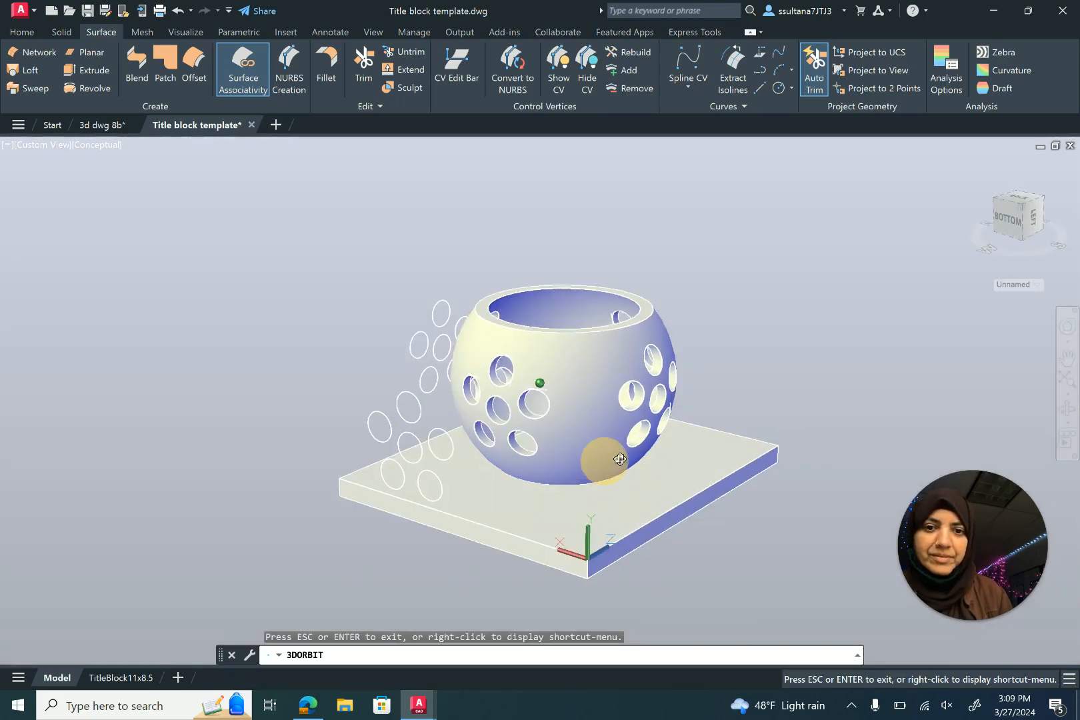
left_click_drag(621, 455, 588, 407)
right_click(508, 262)
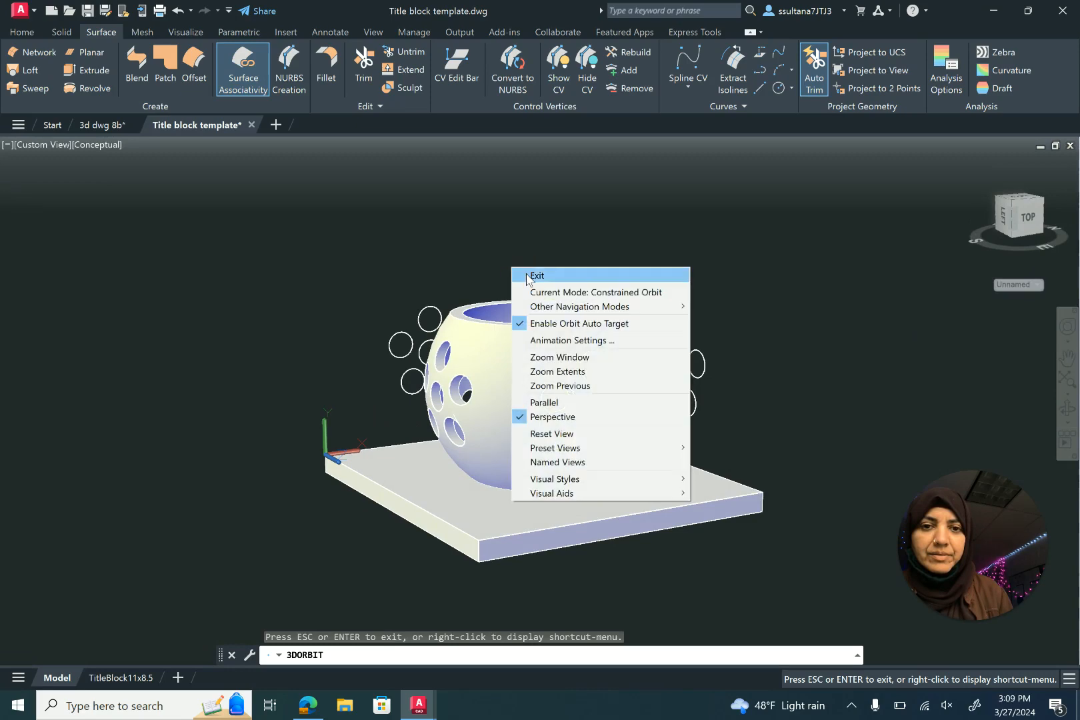
left_click(523, 268)
scroll(540, 398, "up", 3)
left_click(453, 389)
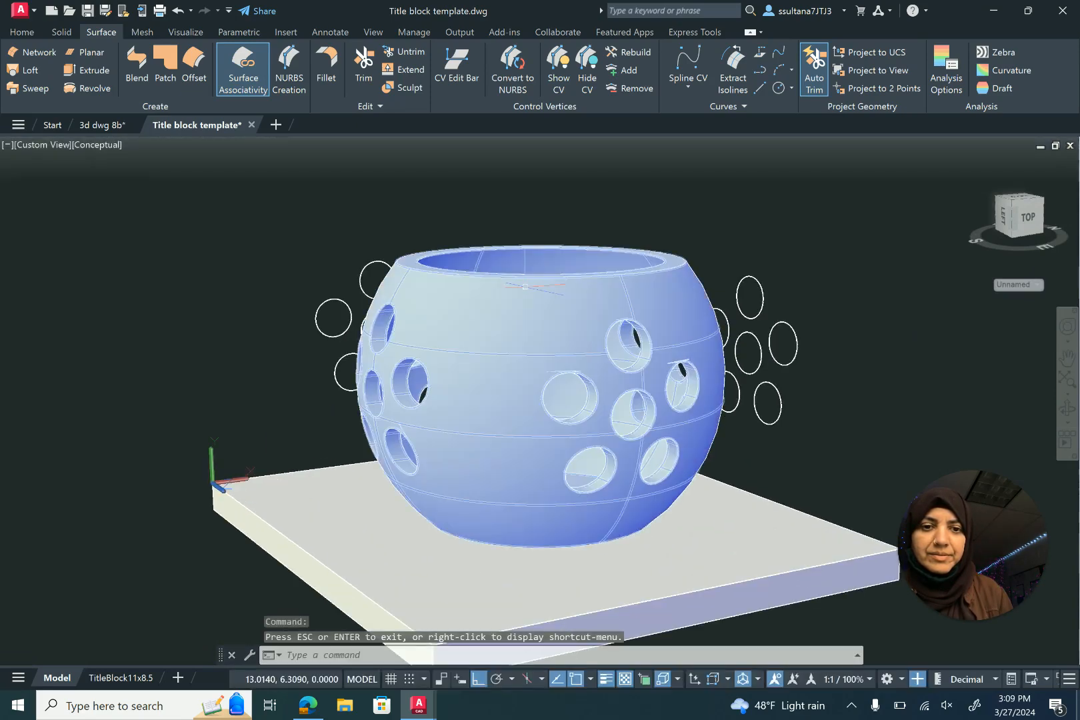
key("Escape")
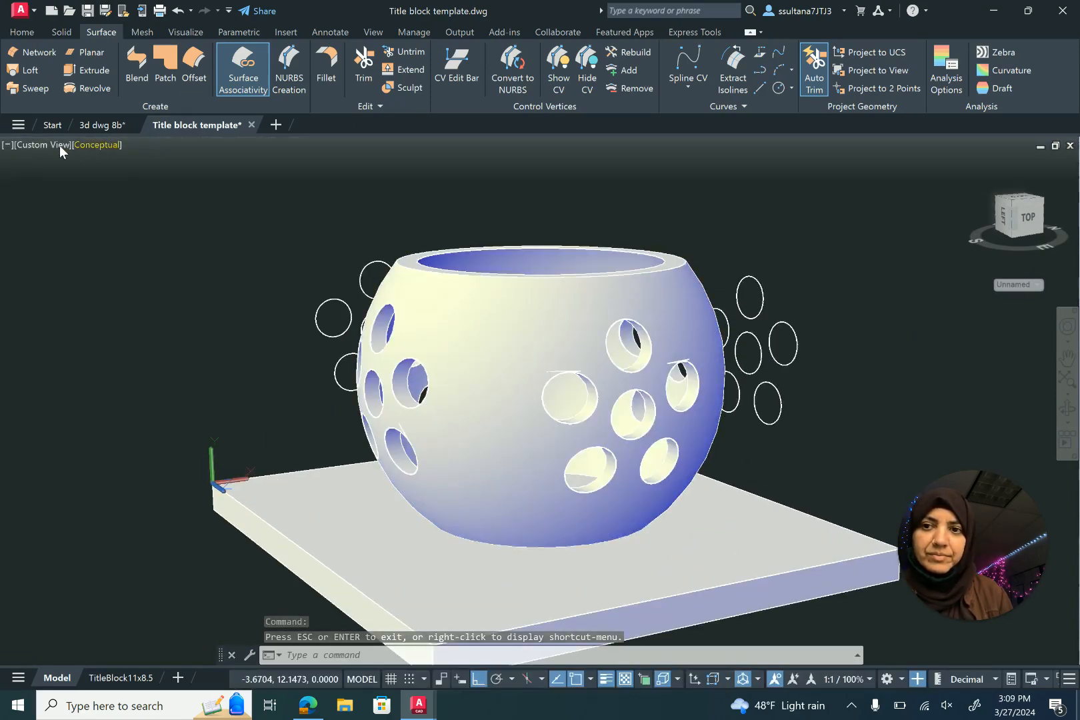
- Delete the west and north sets of six source circles in the Top view, and return the model to the home view
left_click(52, 144)
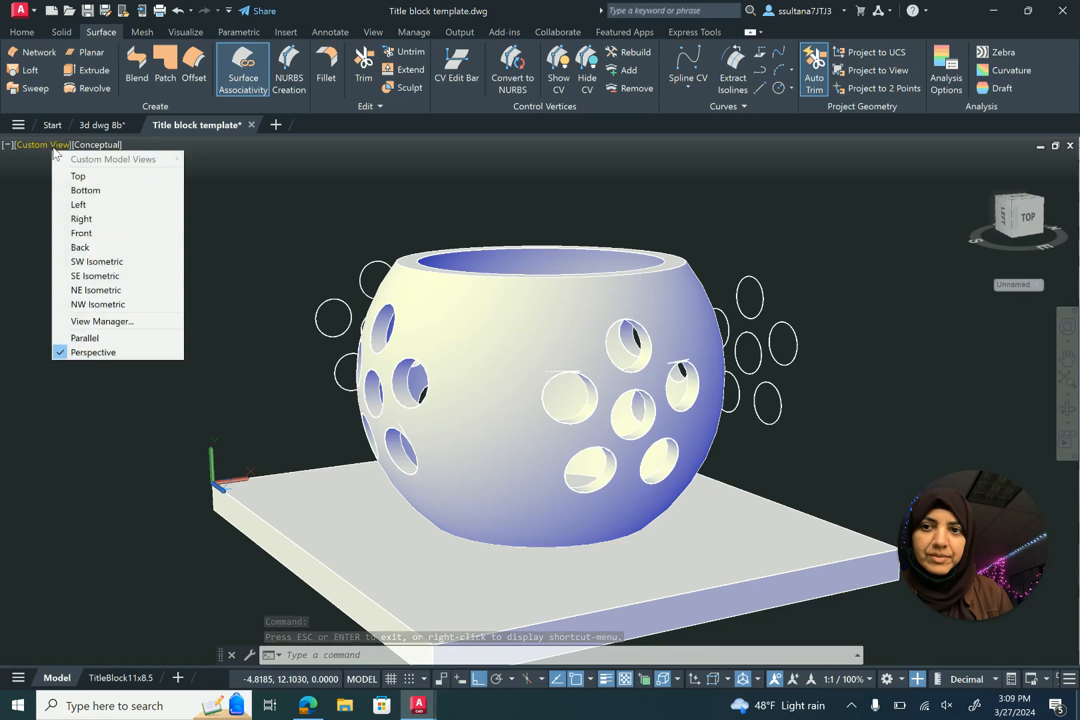
left_click(86, 176)
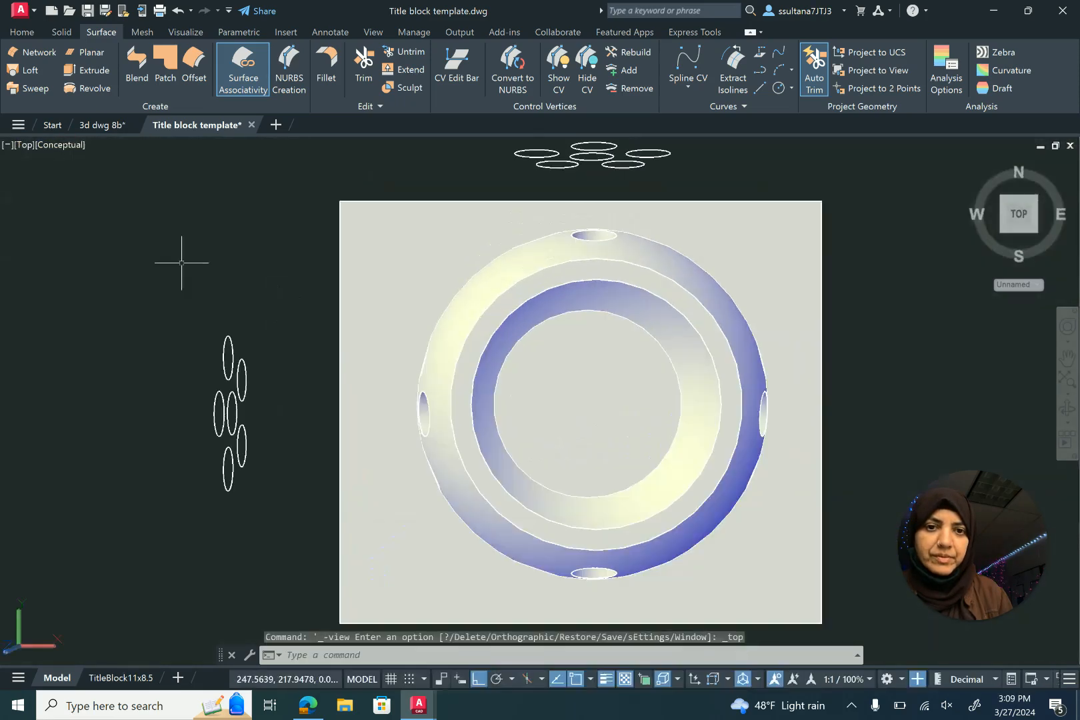
left_click(230, 473)
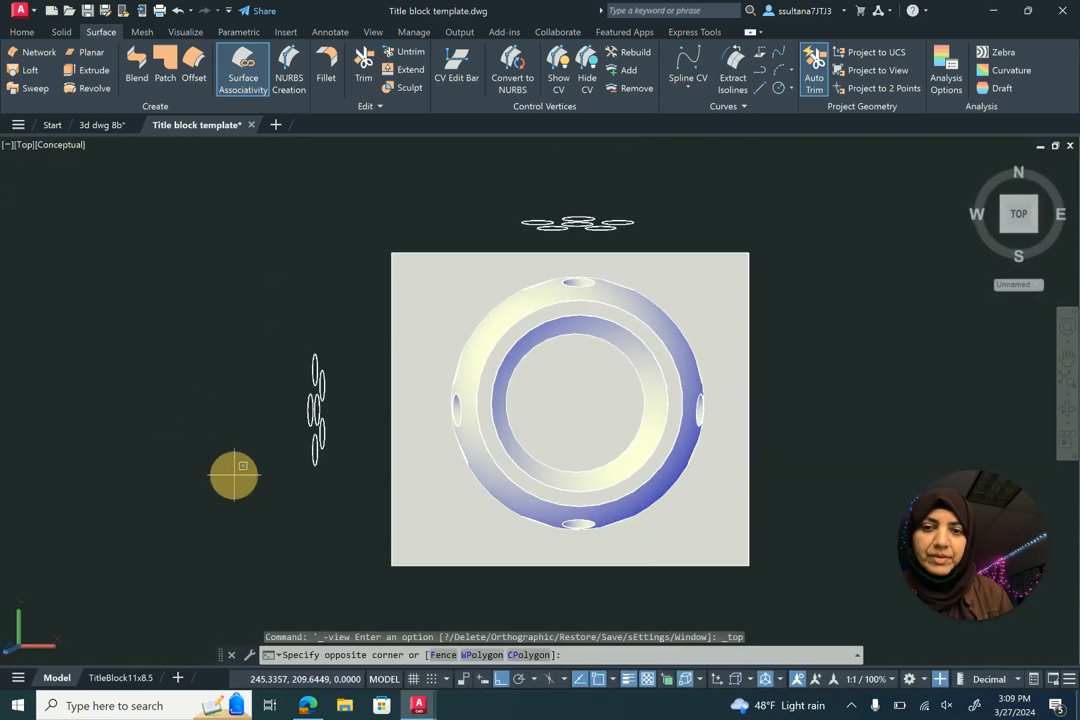
left_click(343, 336)
key("Delete")
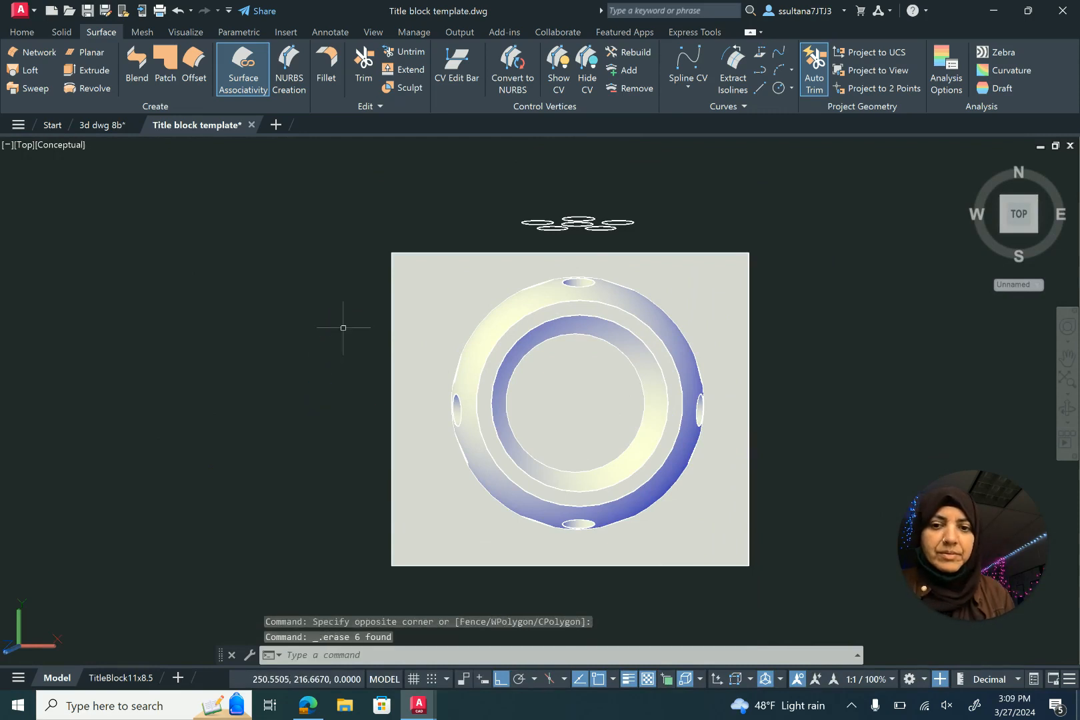
left_click(482, 242)
left_click(670, 172)
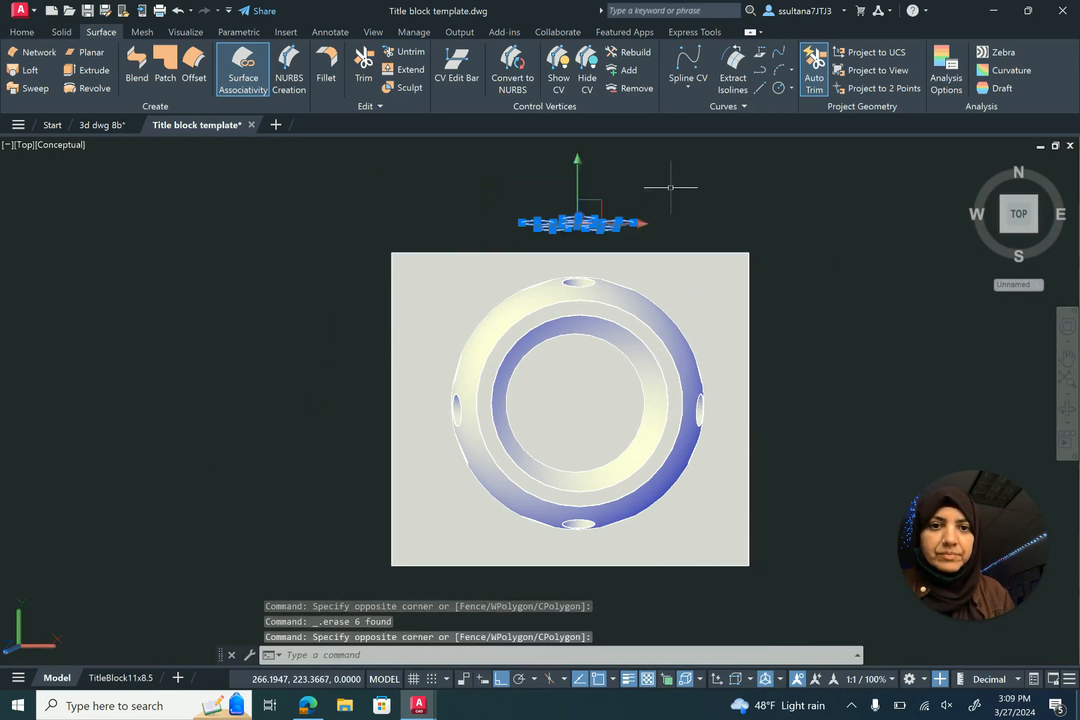
key("Delete")
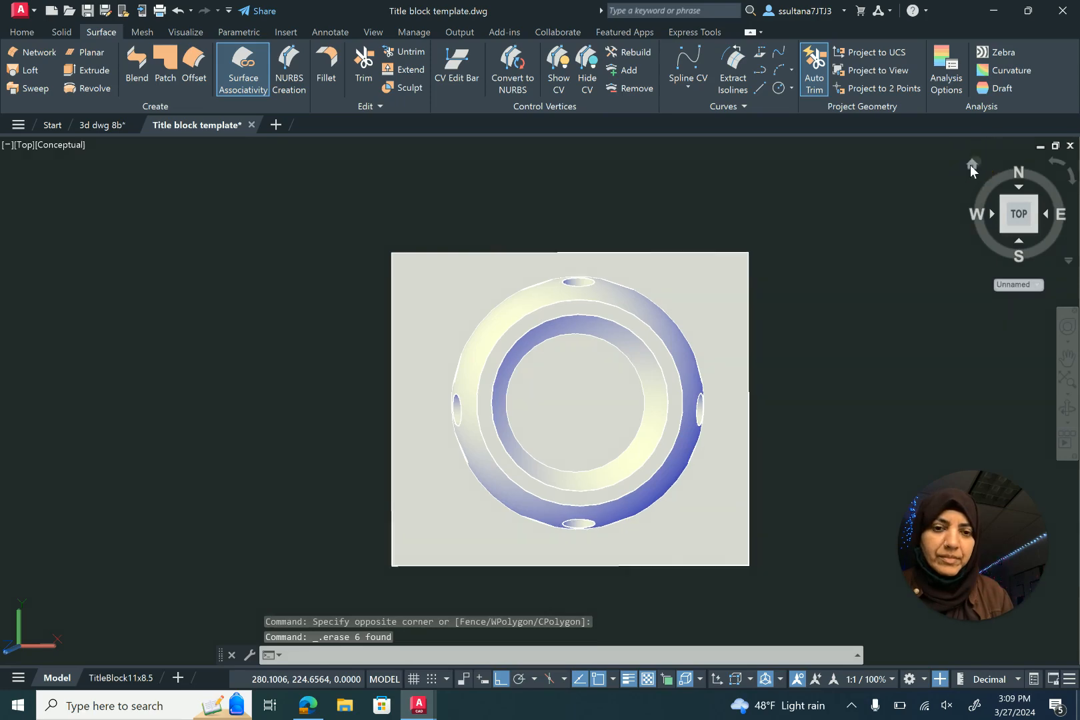
left_click(972, 164)
scroll(900, 370, "down", 2)
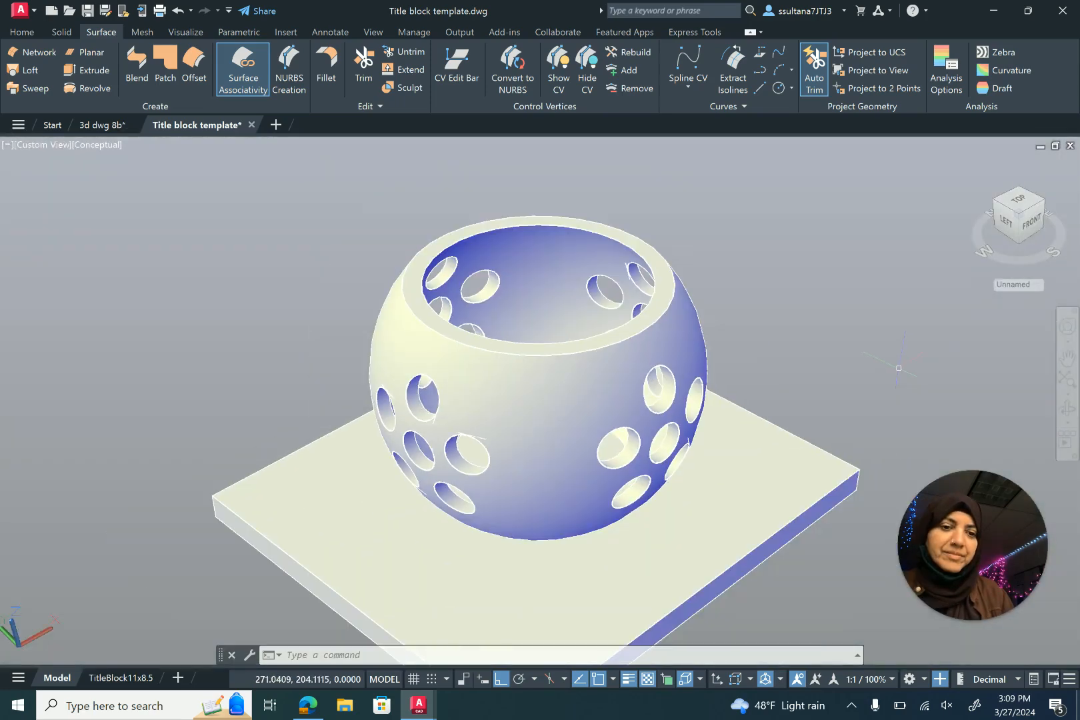